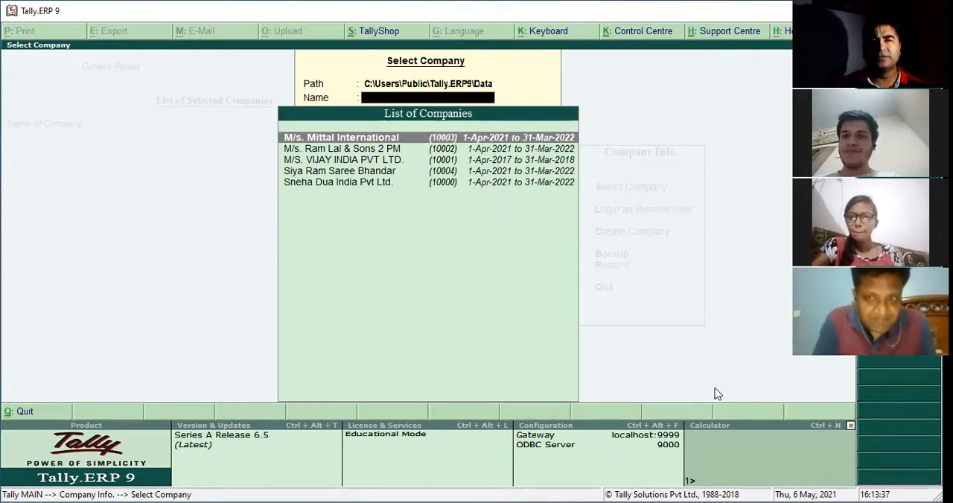
Shut the loaded company and start creating a new company named Tanu India Pvt Ltd with the same mailing name
key(Return)
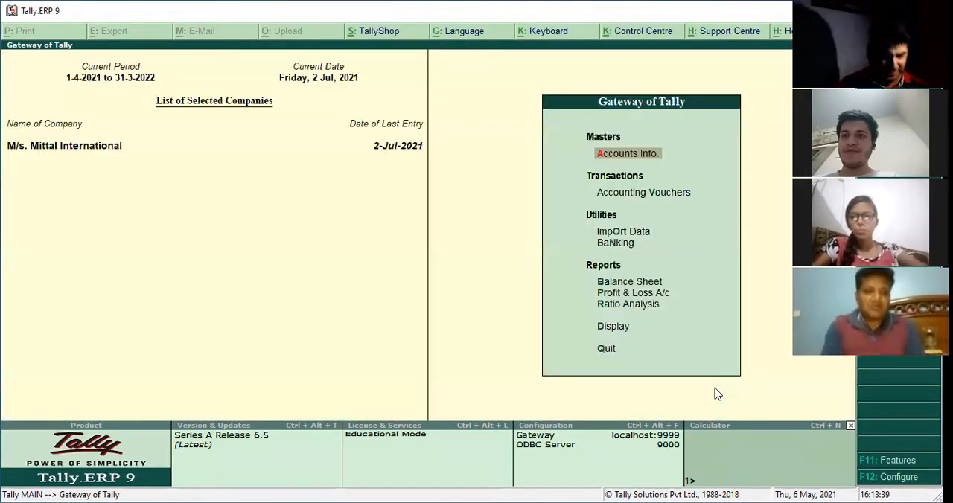
key(alt+F1)
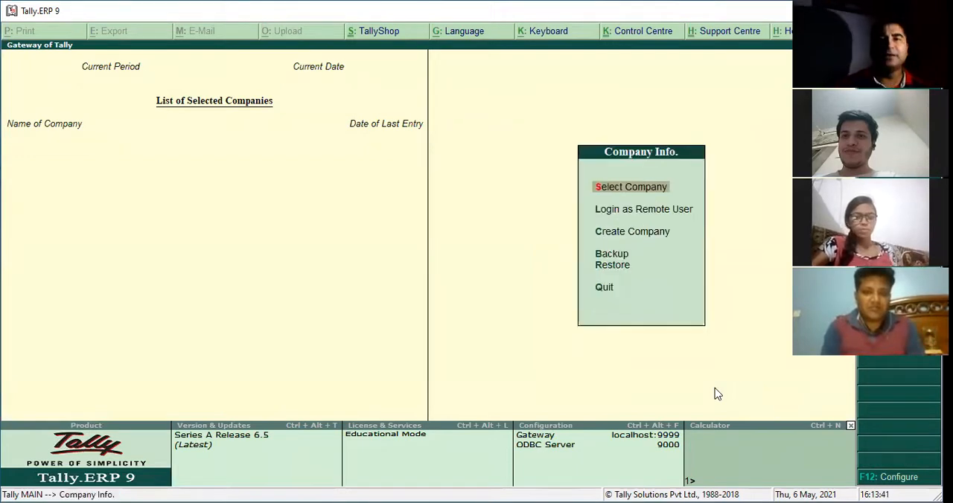
key(Down)
key(Down)
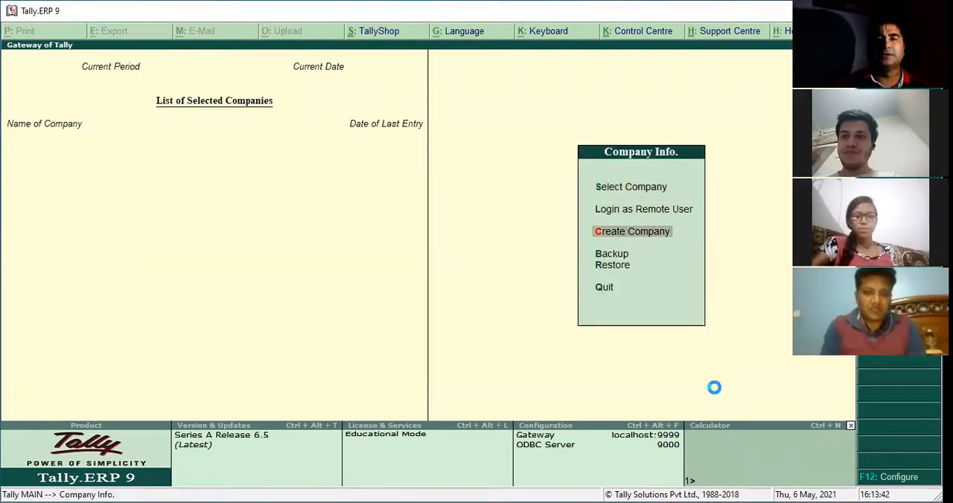
key(Return)
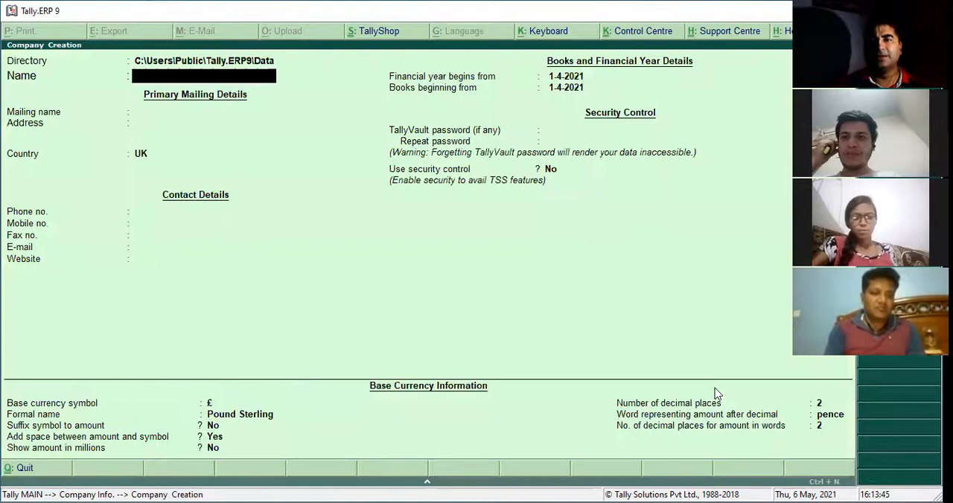
text(Ta)
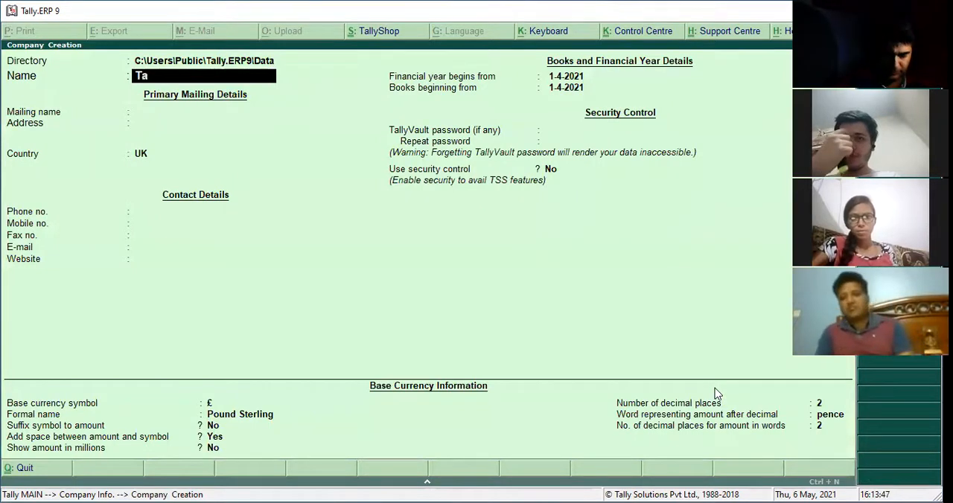
text(nu india Pvrt)
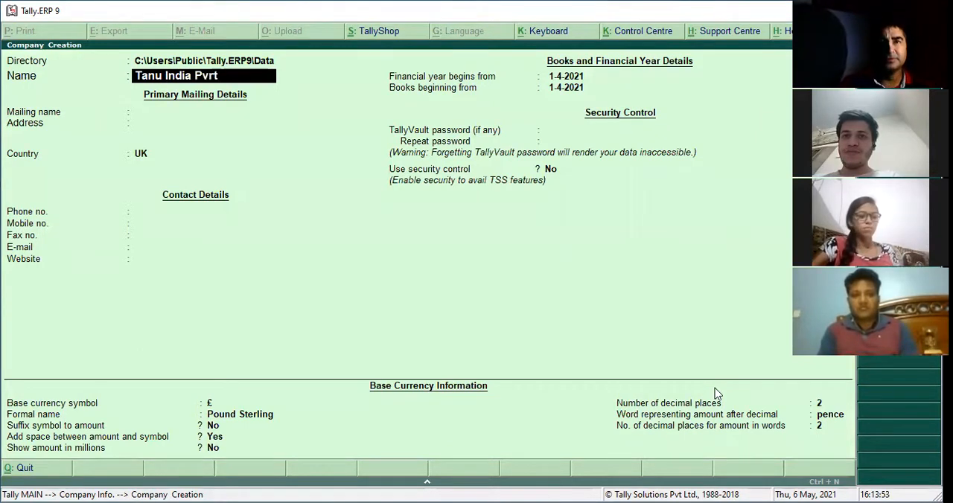
text(t Ltd)
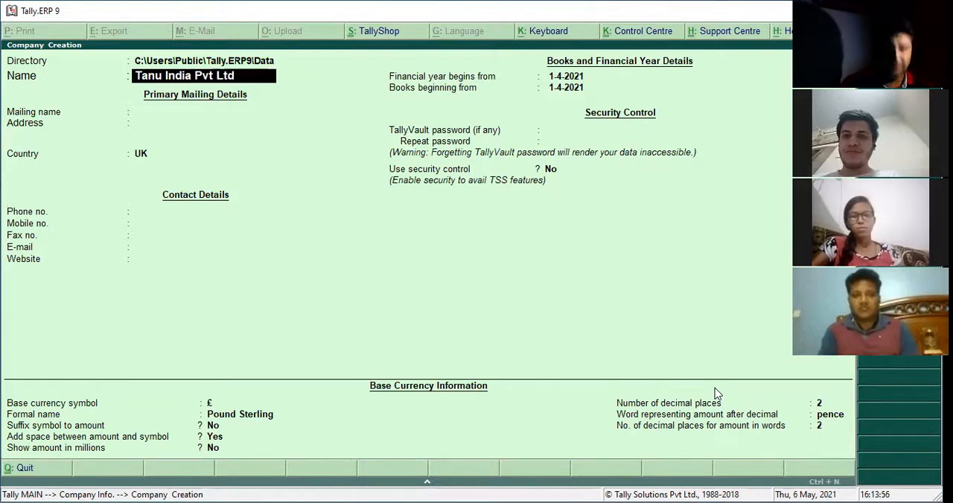
key(Return)
key(Return)
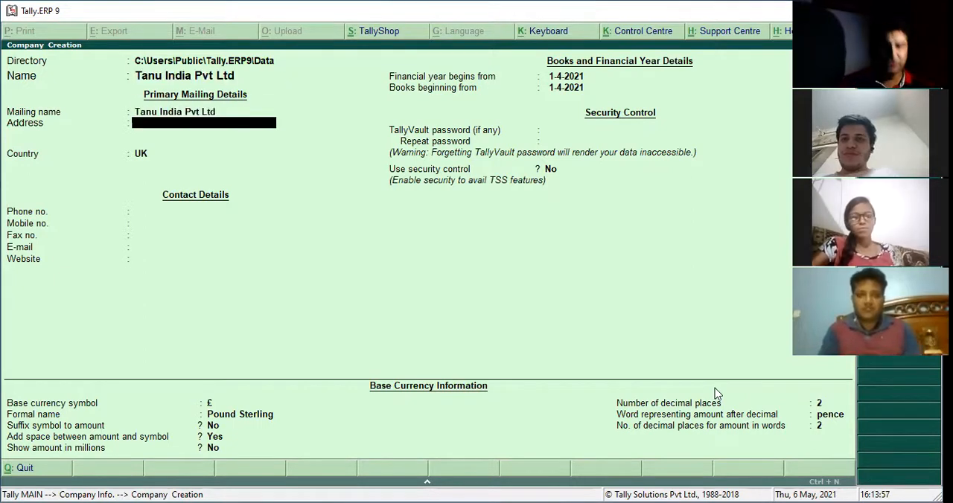
Enter the company's two-line address in the primary mailing details
text(Delhi Eoad)
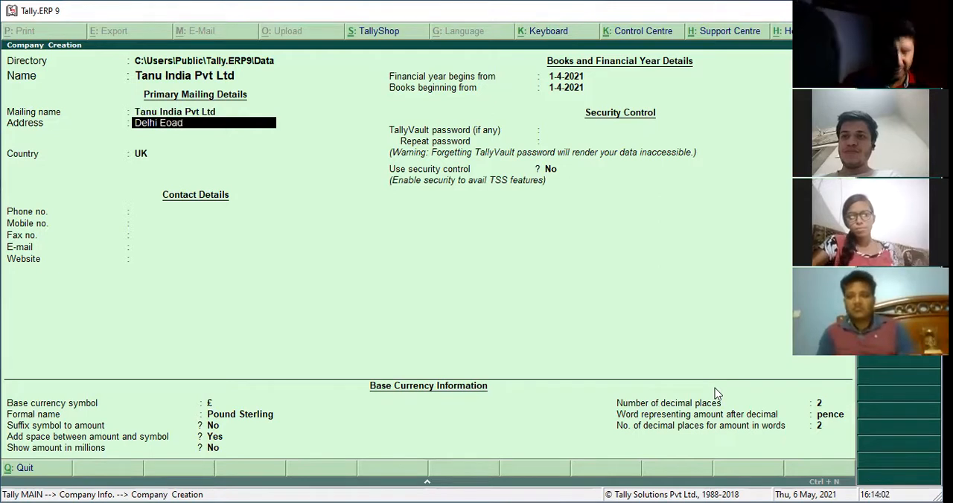
key(Return)
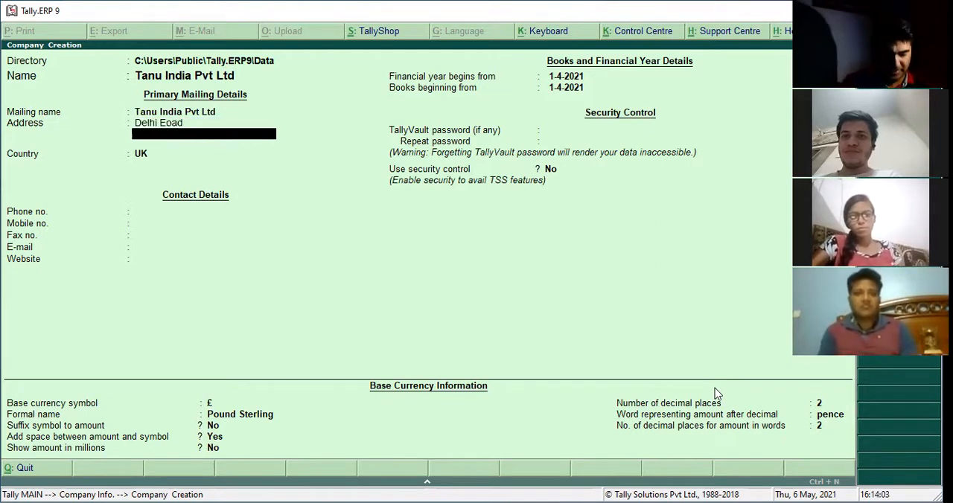
text(Rtk)
key(Return)
key(Return)
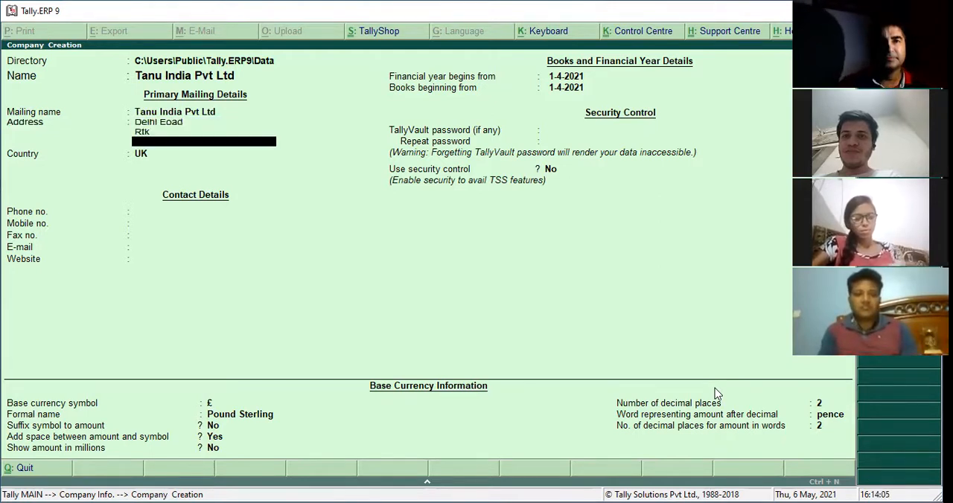
Set the company's country to India and its state to Haryana, and save the new company
text(i)
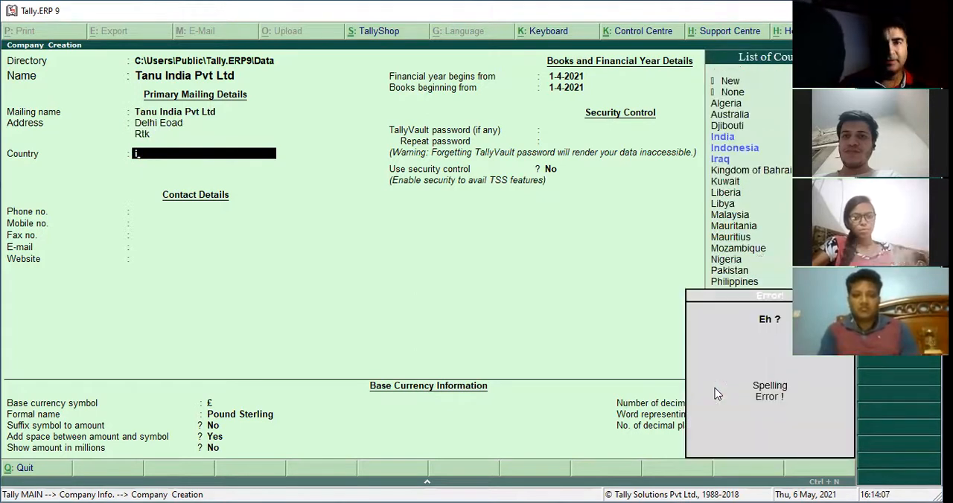
text(n)
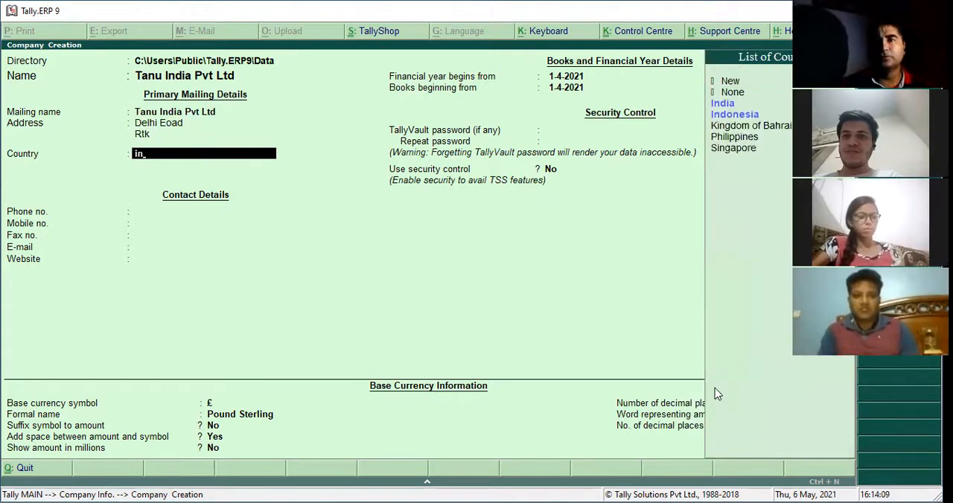
key(Return)
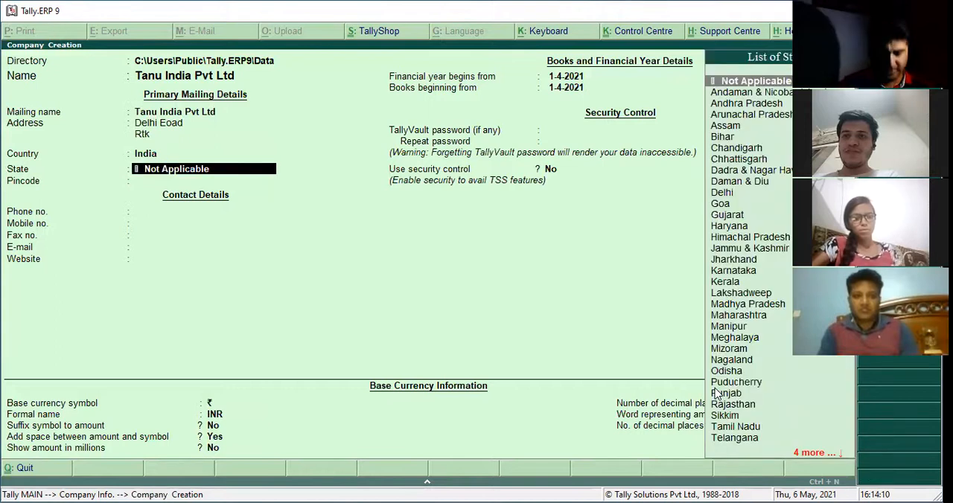
text(h)
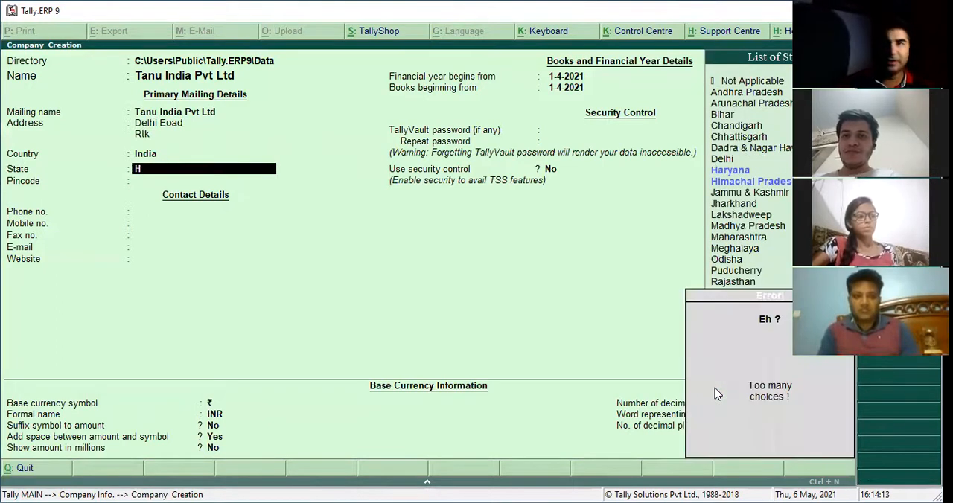
key(Return)
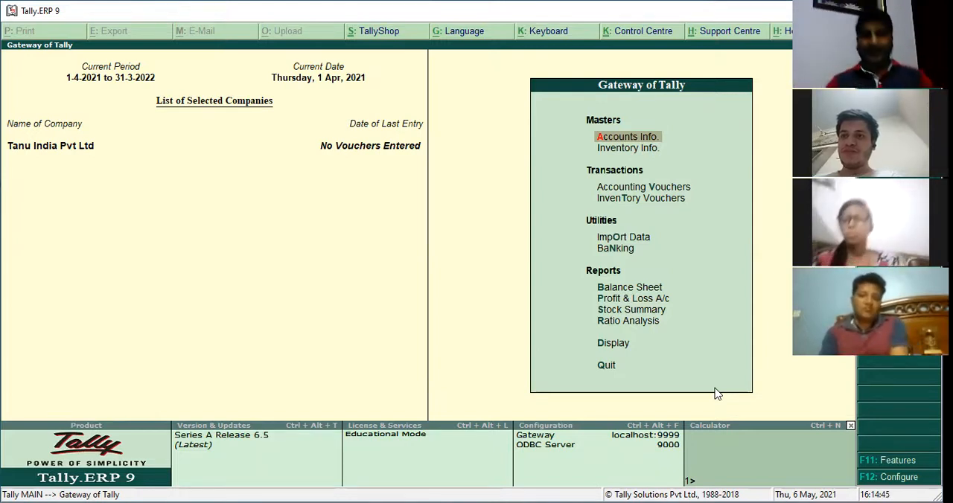
Set Maintain bill-wise details to No in the company's accounting features and save the settings
key(F11)
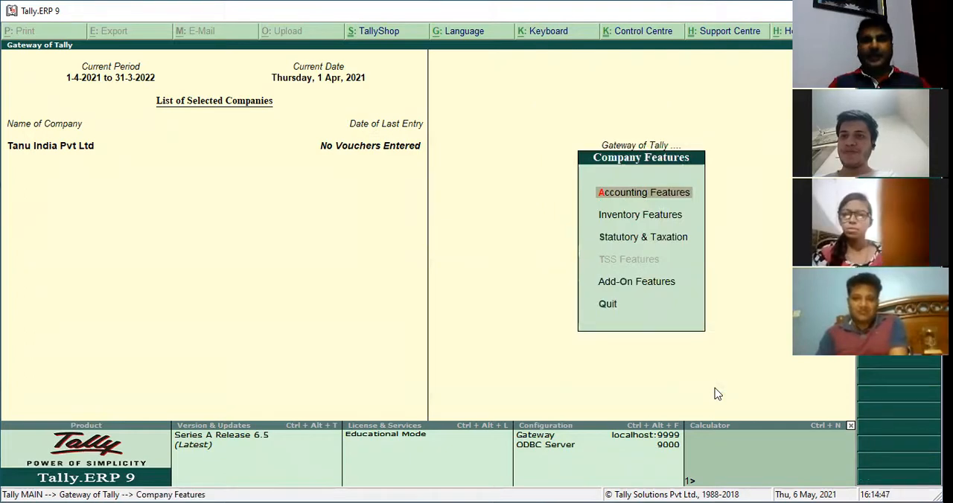
key(Return)
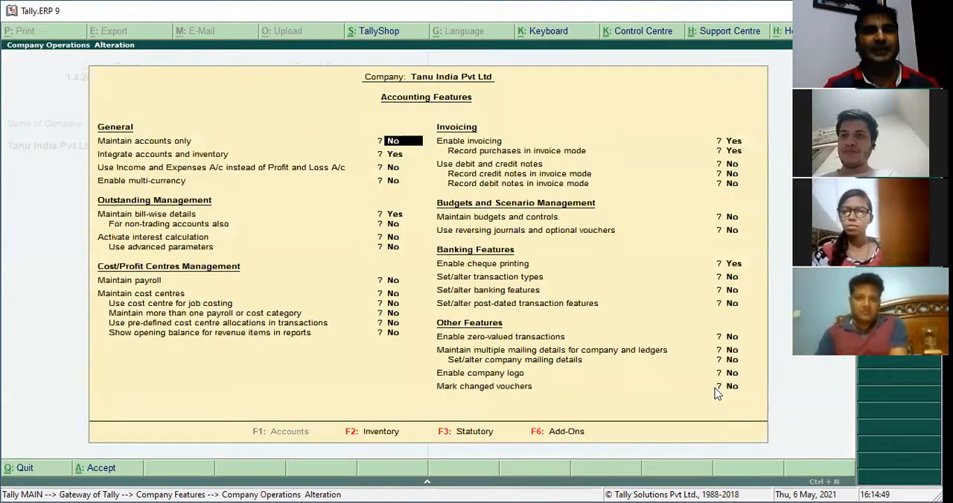
key(Return)
key(Return)
key(Return)
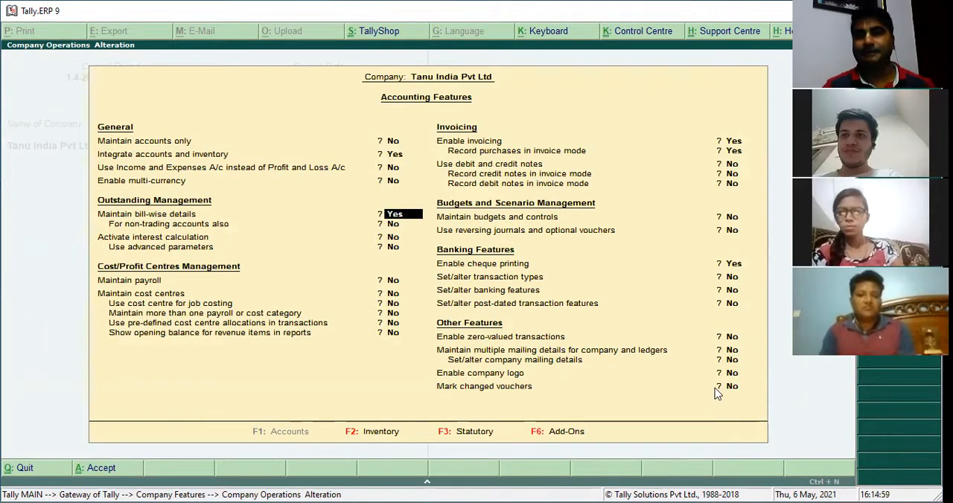
key(n)
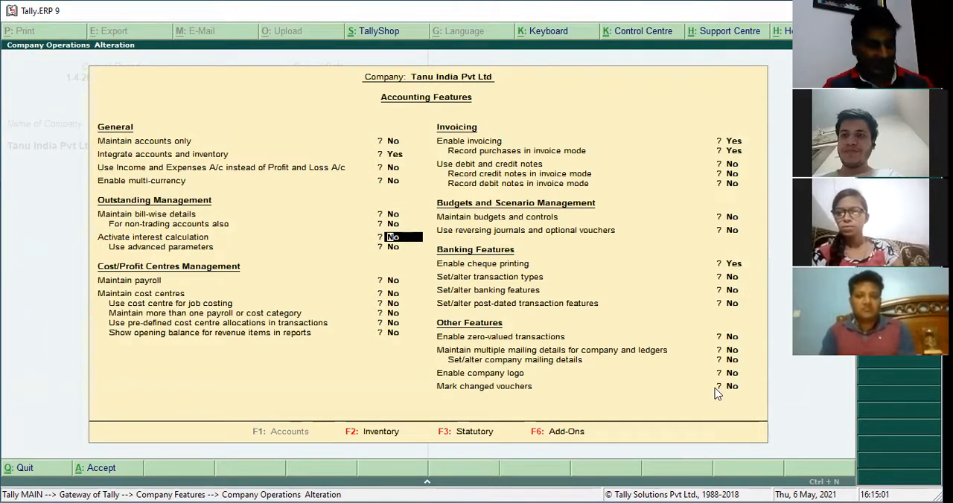
key(ctrl+a)
key(Escape)
Start creating a single ledger account and enter the customer's full name as its name
key(Return)
key(Return)
key(Return)
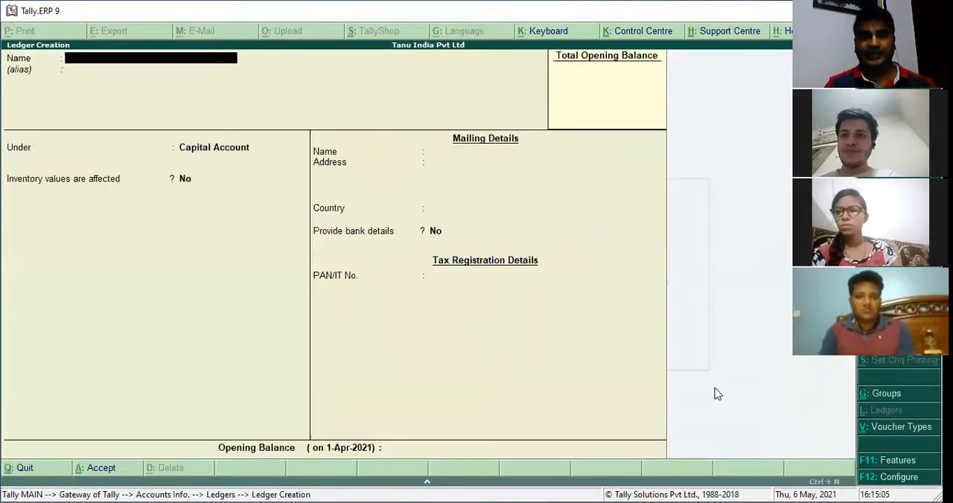
text(Hardik Sahn)
key(Return)
key(Up)
Place the customer's ledger under the Sundry Debtors group
key(Return)
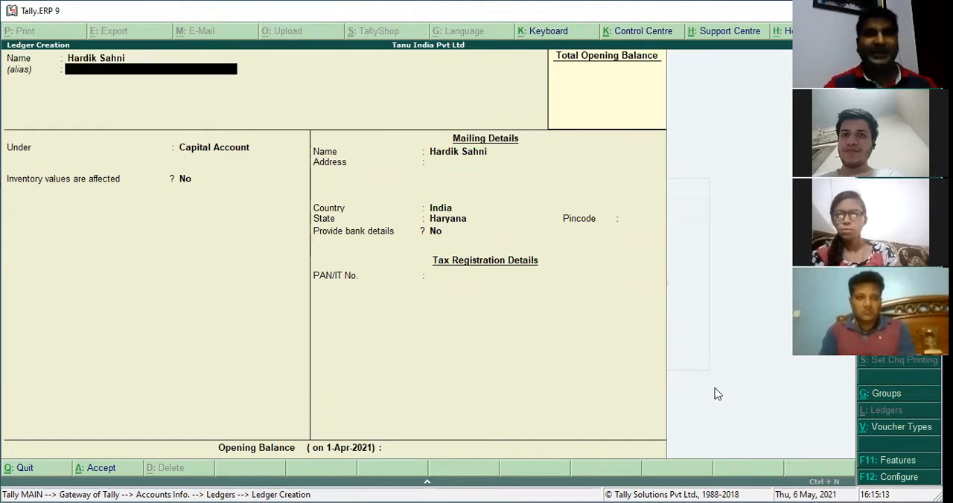
key(Return)
text(Sun)
key(Down)
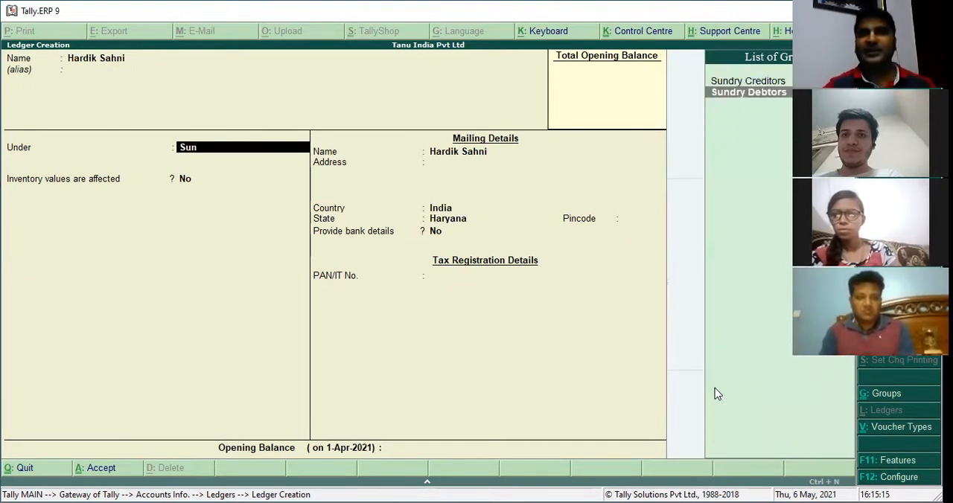
key(Return)
key(Up)
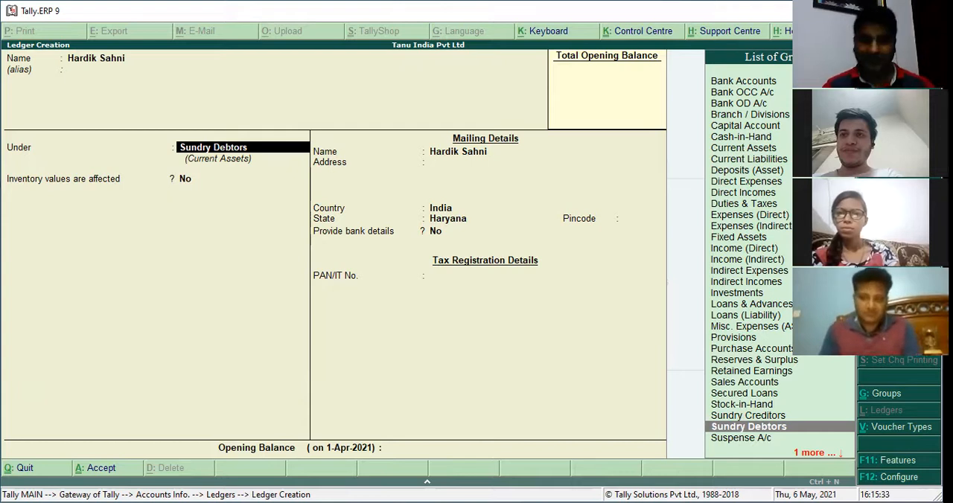
Set Maintain bill-wise details to Yes in the accounting features from within ledger creation, and save the settings
key(F11)
key(Down)
key(Down)
key(Down)
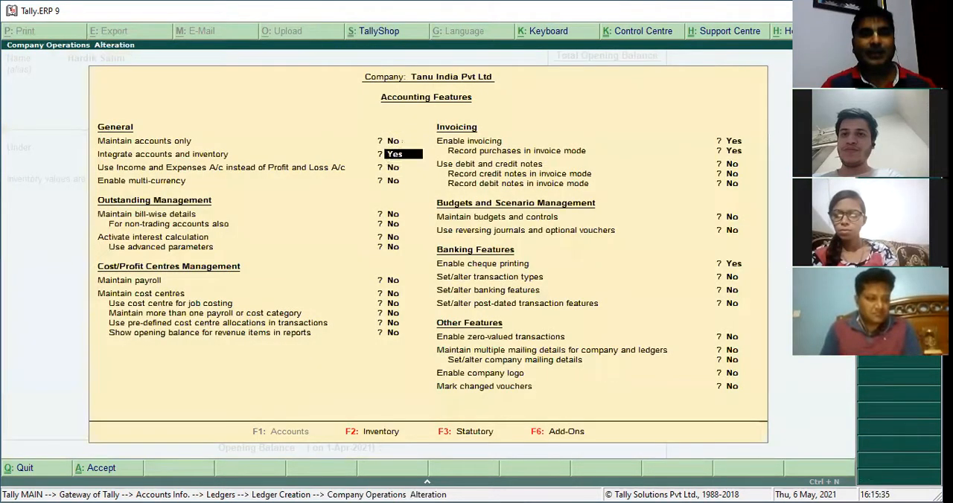
key(Down)
text(y)
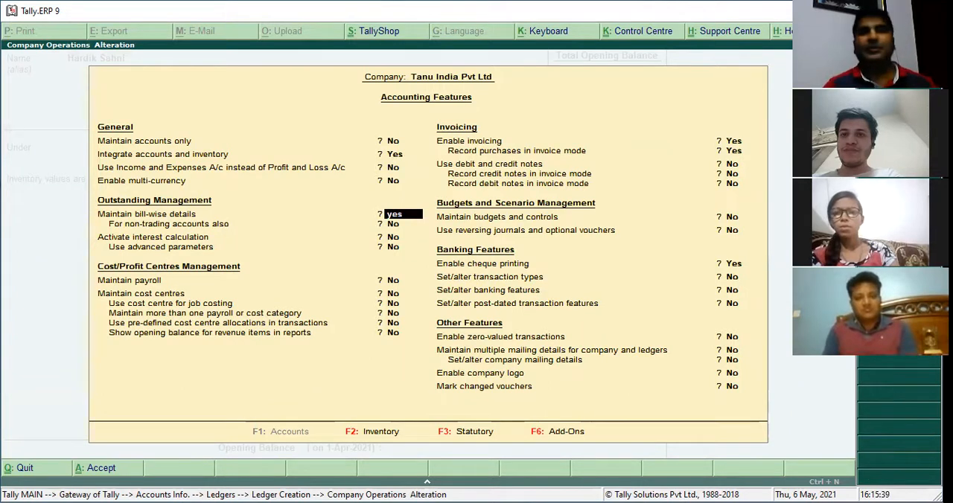
key(Return)
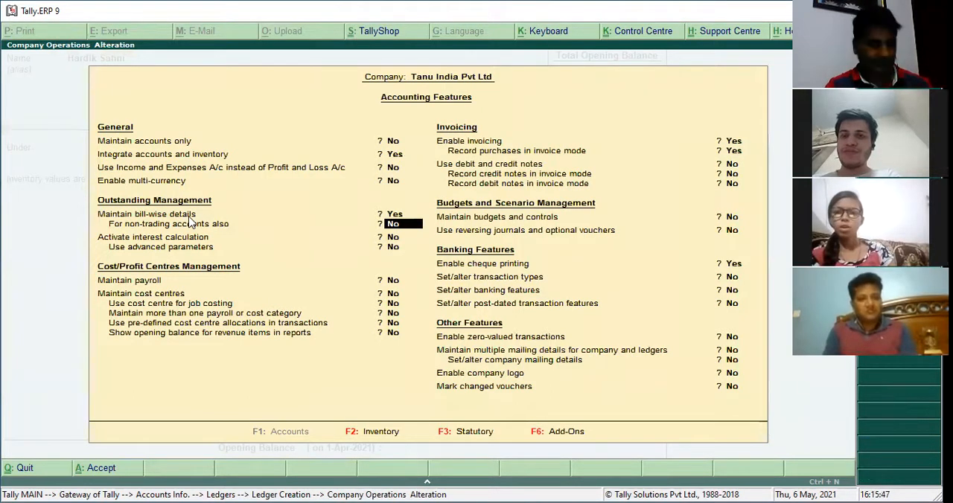
key(ctrl+a)
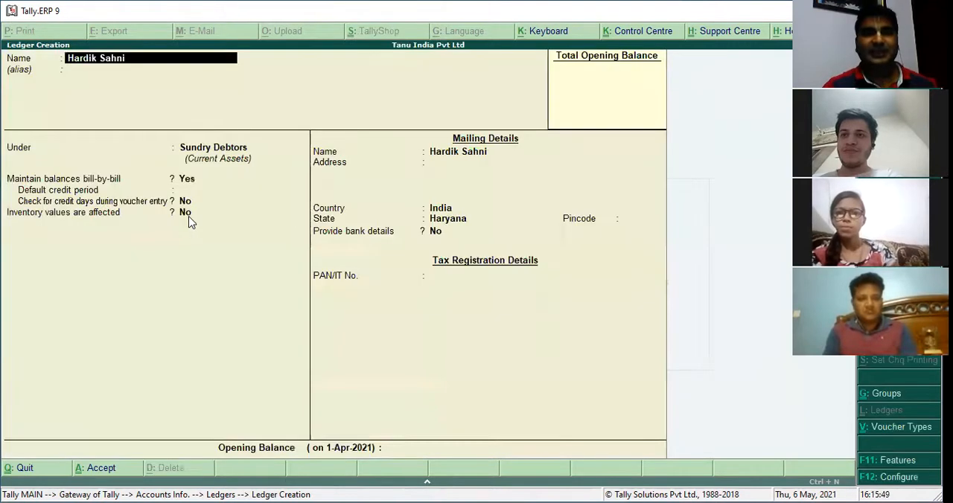
Keep Maintain balances bill-by-bill at Yes for the customer's ledger and set the default credit period to 30 days
key(Return)
key(Return)
key(Return)
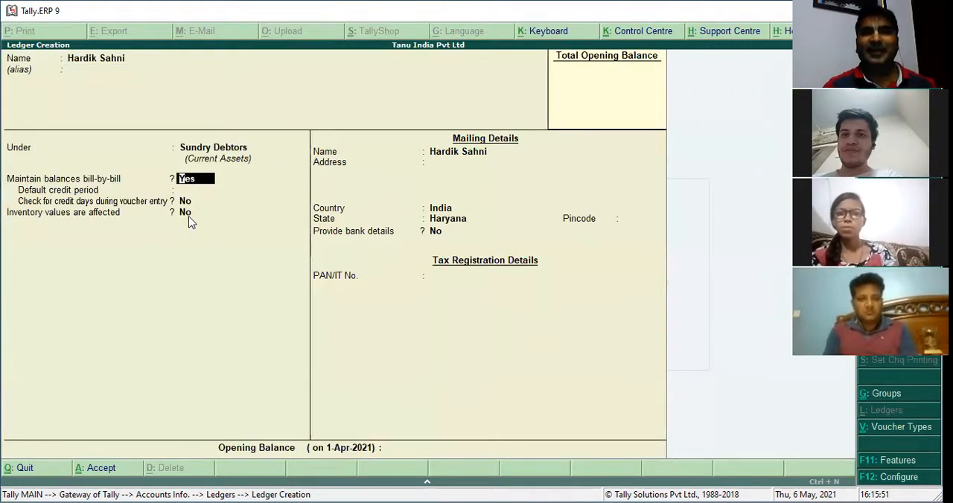
key(Return)
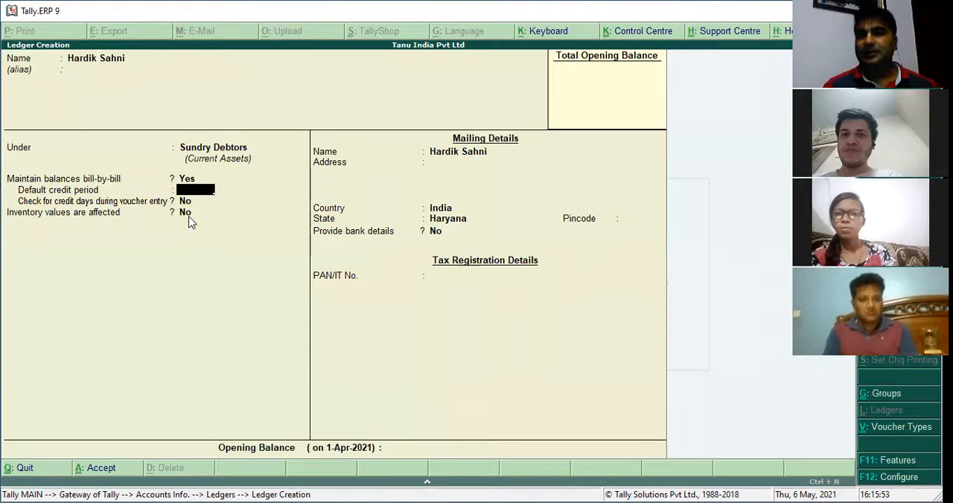
key(BackSpace)
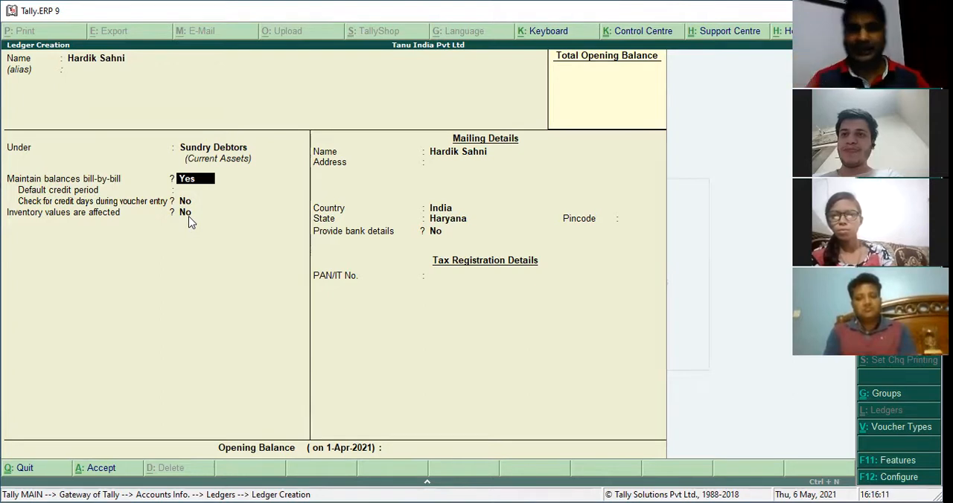
key(Return)
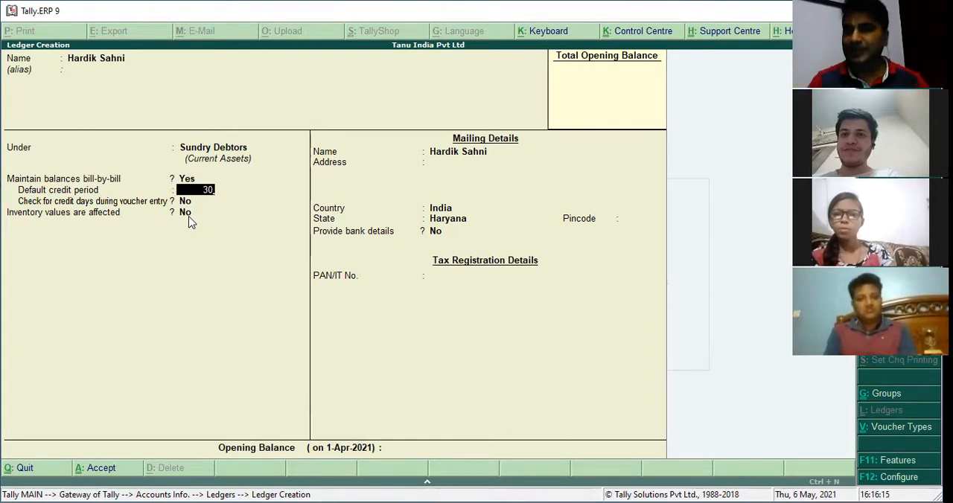
key(Return)
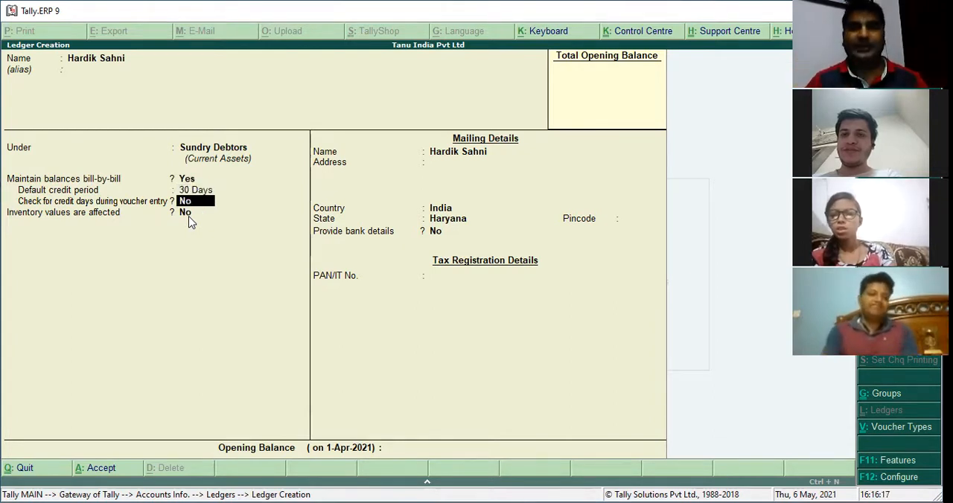
Set the customer ledger's default credit period to 1 week
key(Return)
key(BackSpace)
key(BackSpace)
text(301 w)
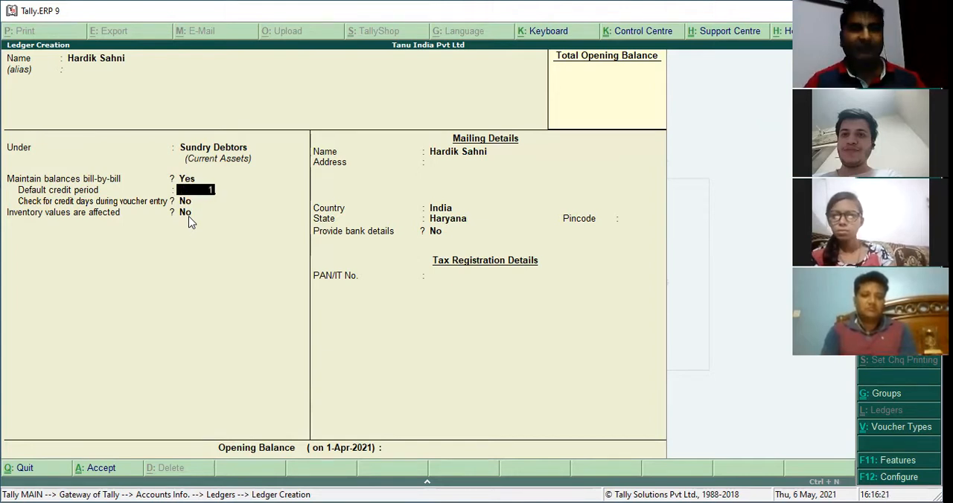
key(Return)
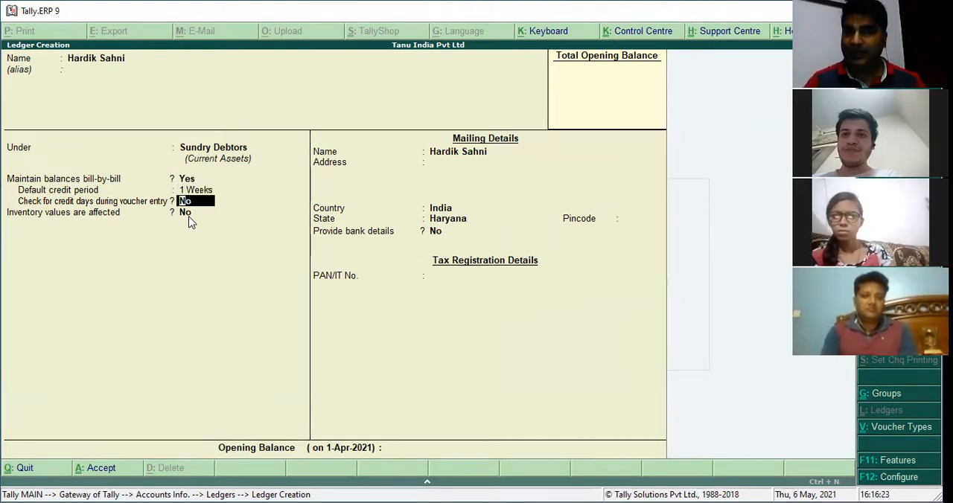
Set the customer ledger's default credit period to 1 month
key(BackSpace)
text(1m)
key(Return)
key(BackSpace)
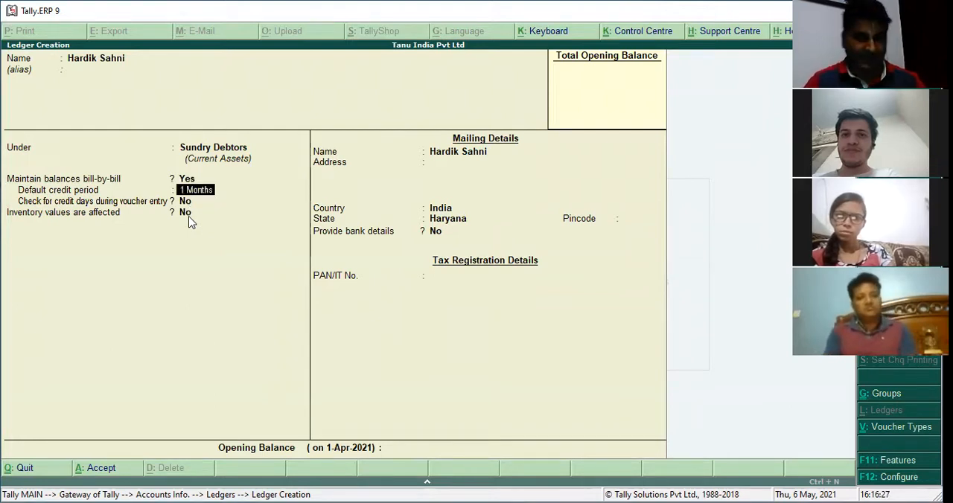
key(Return)
key(BackSpace)
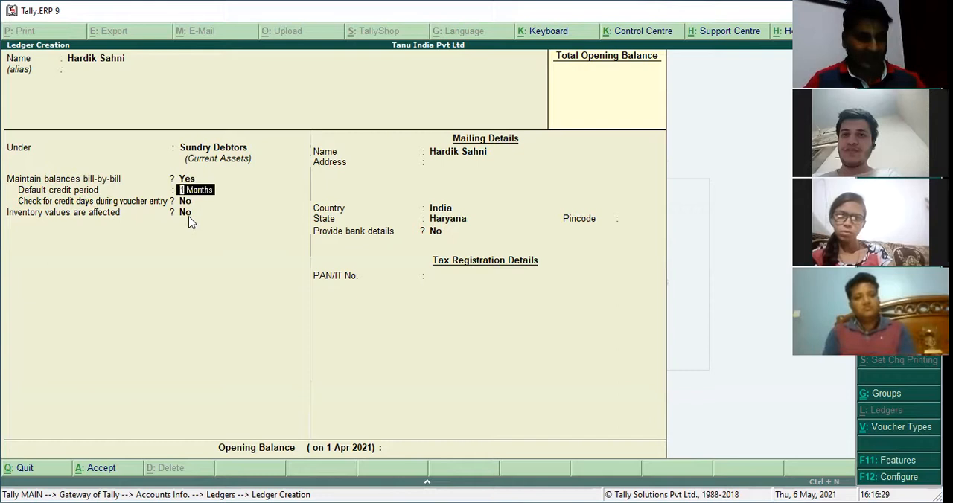
Try to change the customer ledger's default credit period to 30 days
text(30 d)
key(Return)
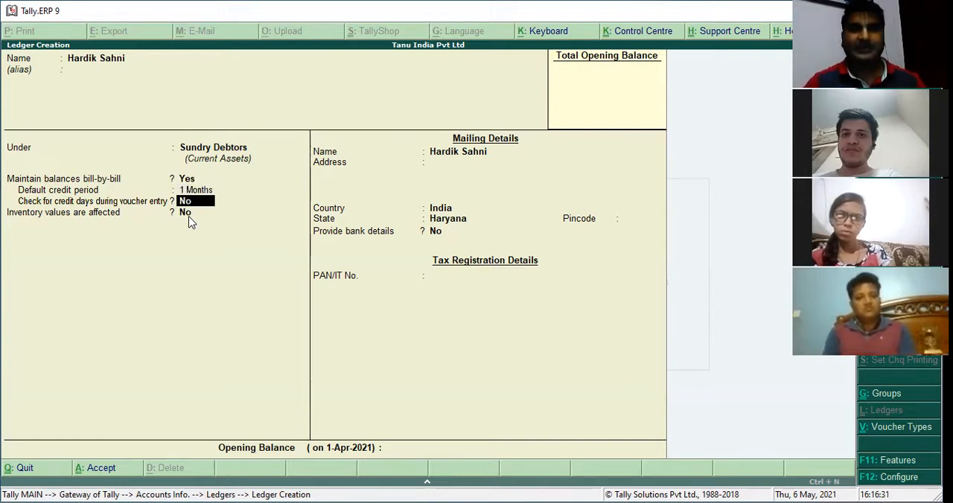
key(BackSpace)
text(30 d)
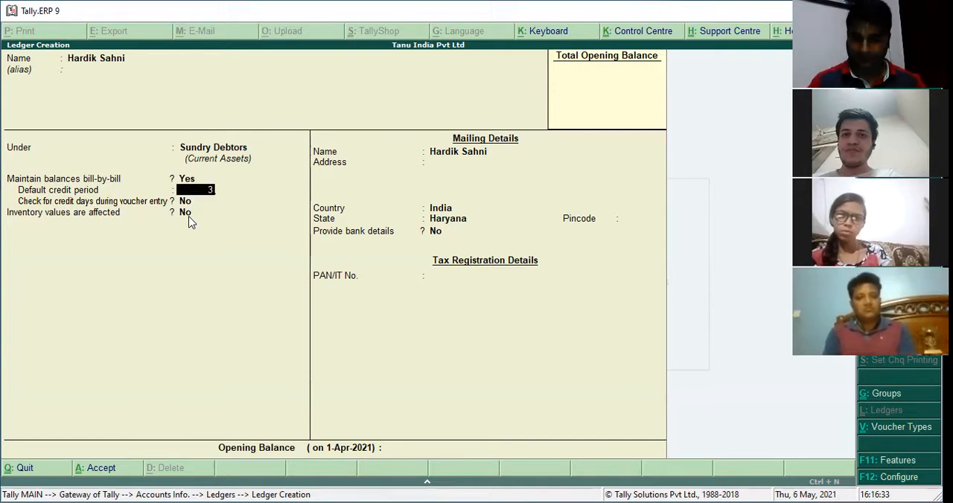
key(Return)
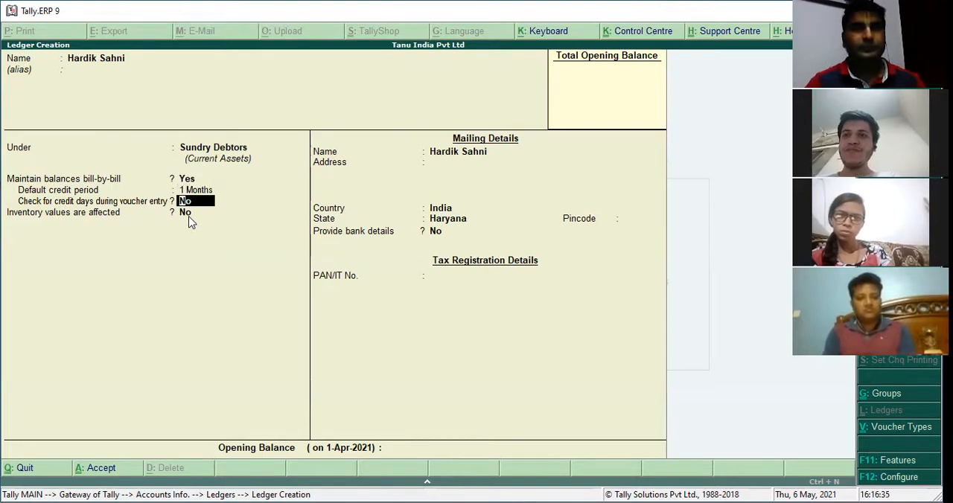
key(BackSpace)
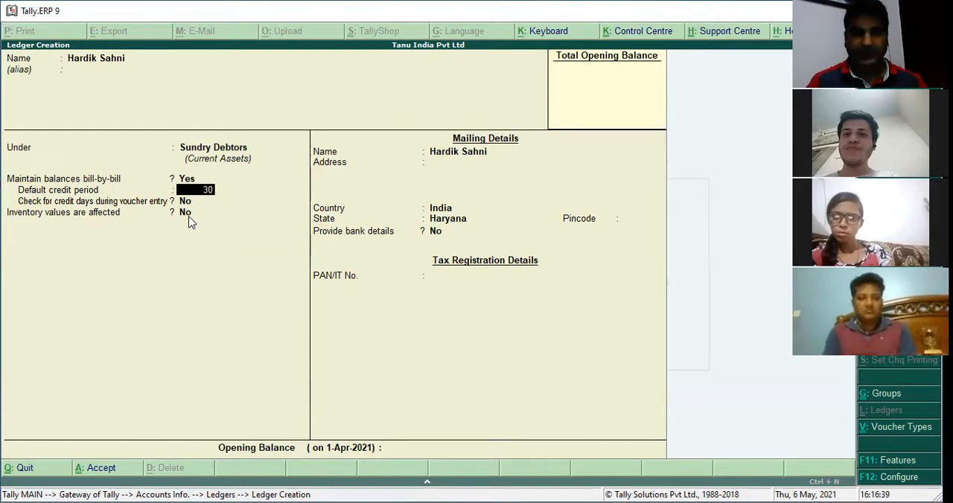
text(30)
key(Return)
key(BackSpace)
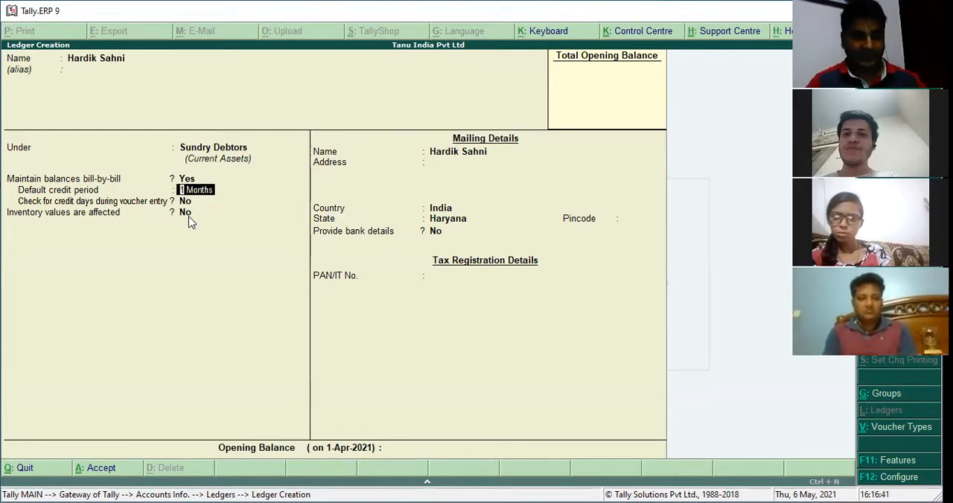
Set the customer ledger's default credit period to 1 day, and replace it with 30 days
text(1)
key(Return)
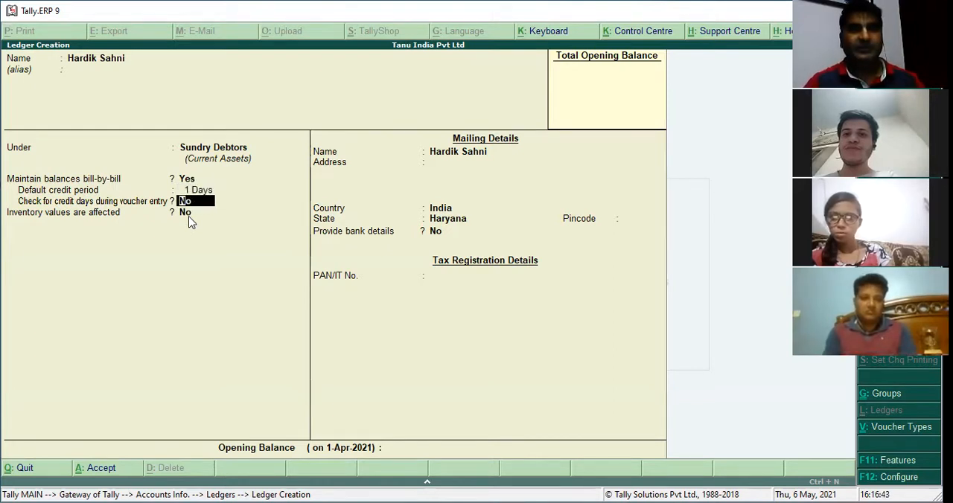
key(BackSpace)
text(30)
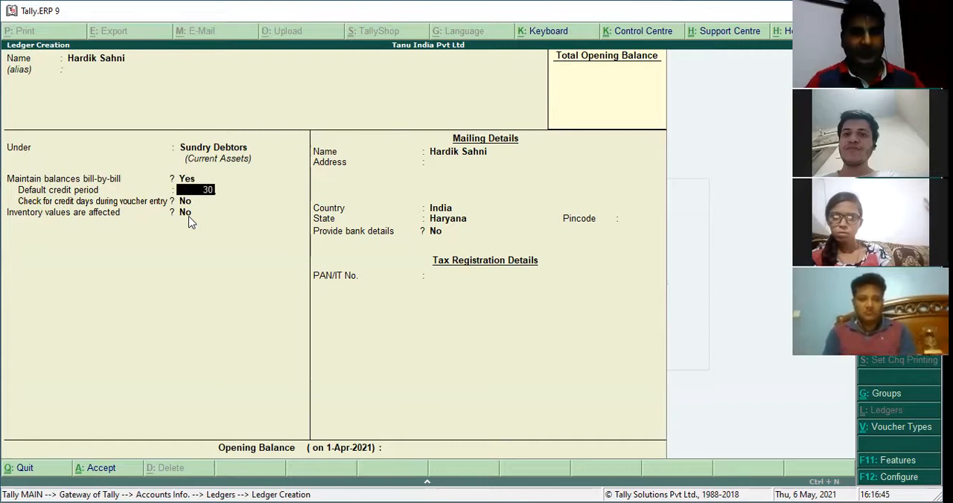
key(Return)
key(Return)
key(Return)
key(Return)
key(Return)
key(Return)
key(Return)
key(Return)
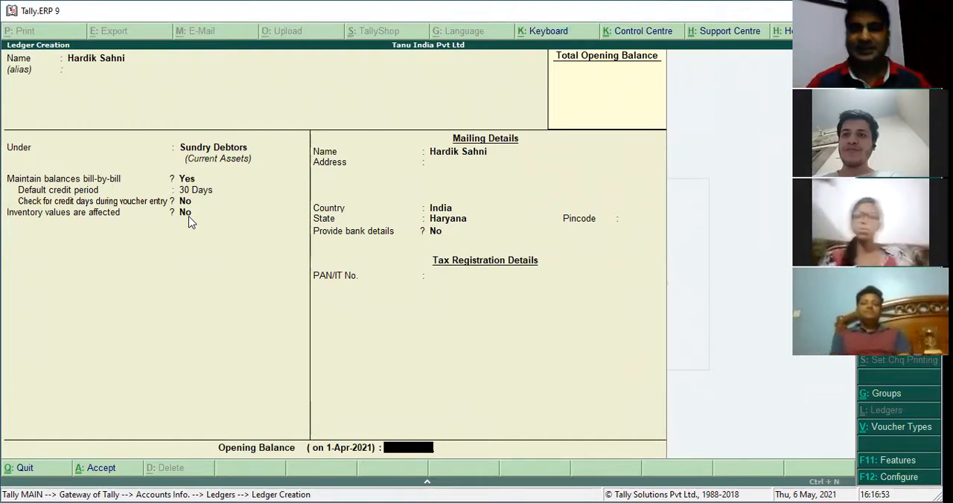
Keep the remaining ledger details at their defaults and enter an opening balance of 50,000 Dr for the customer
text(0000)
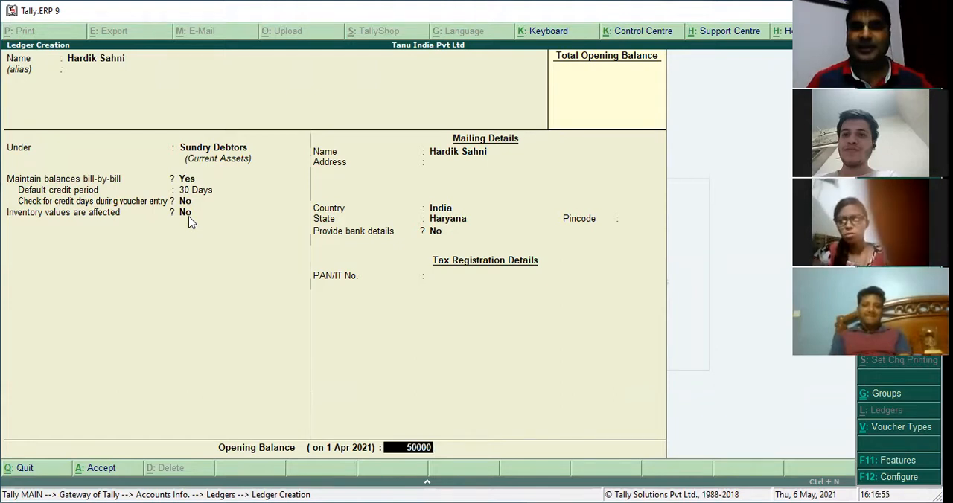
key(Return)
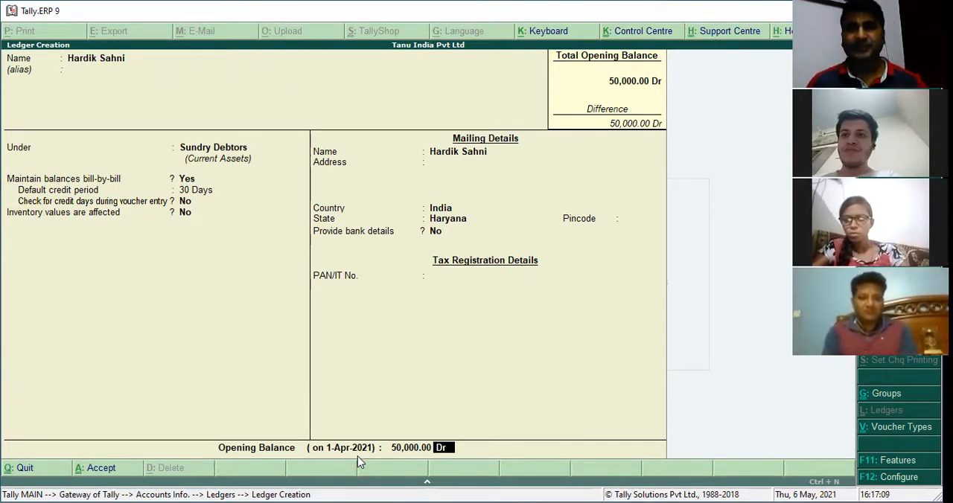
key(Return)
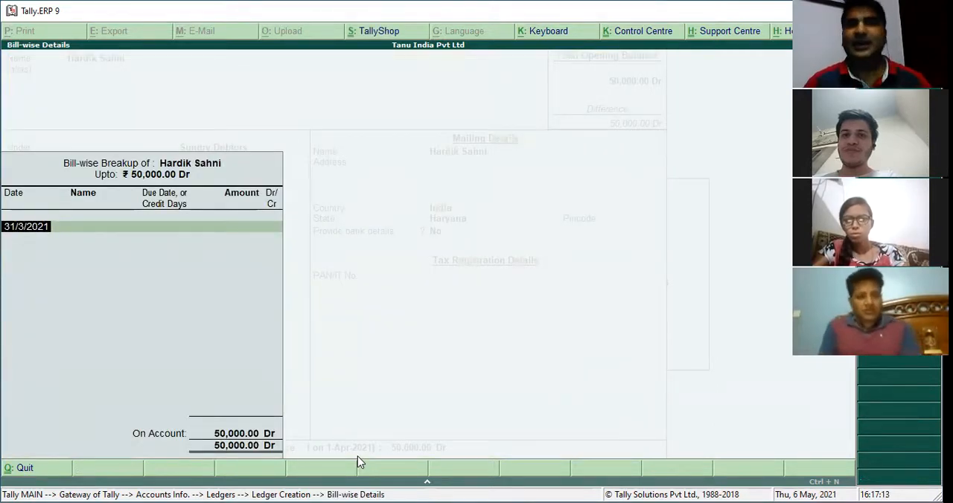
In the bill-wise breakup of the opening balance, enter bill H1 dated 2/3/2021
text(1-)
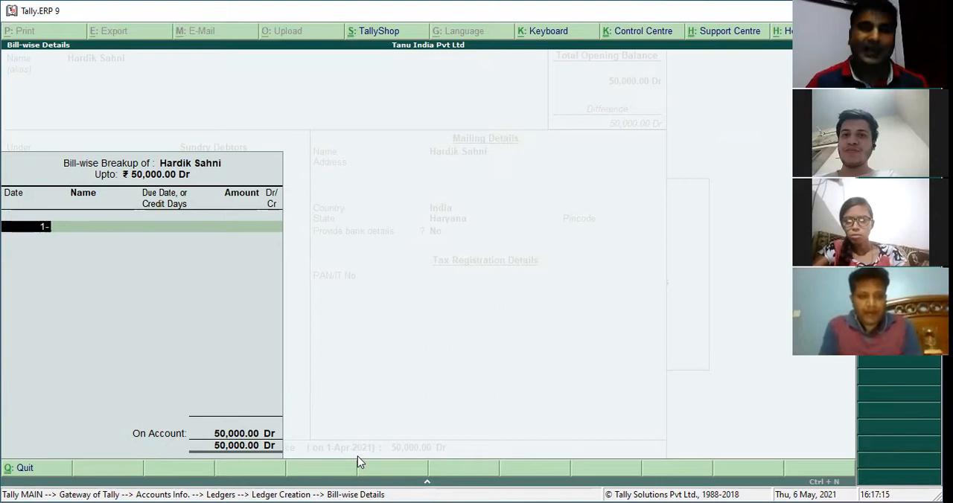
key(BackSpace)
text(2-3)
key(Return)
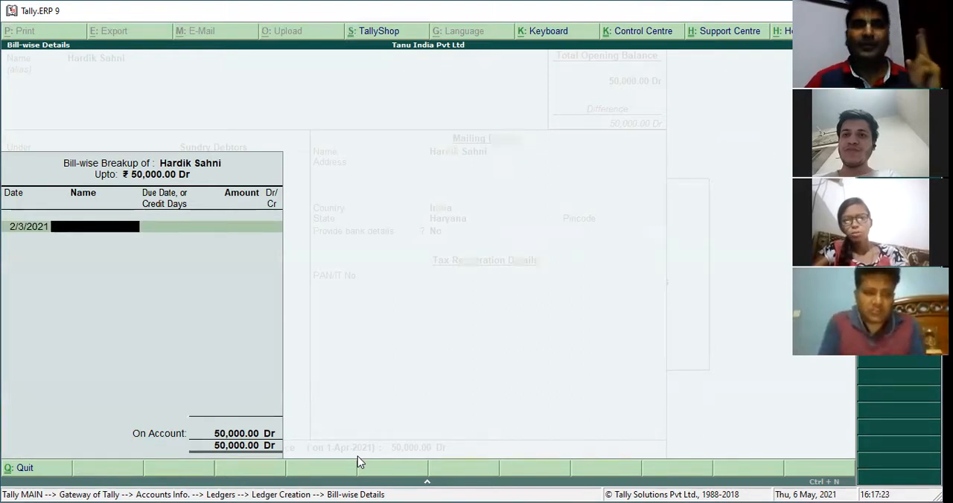
text(H1)
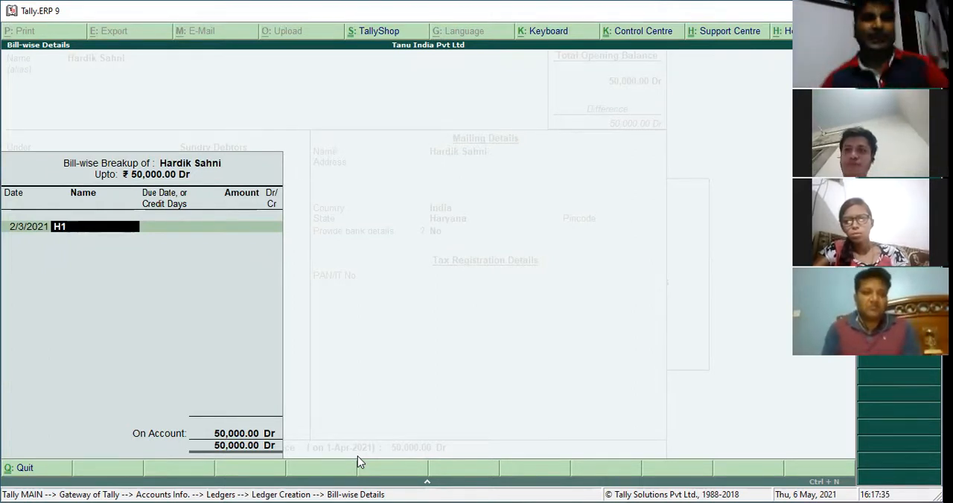
key(Return)
Set bill H1's due date to 1-4 with an amount of 50,000 Dr, and save the customer's ledger
text(2-Mar-2021)
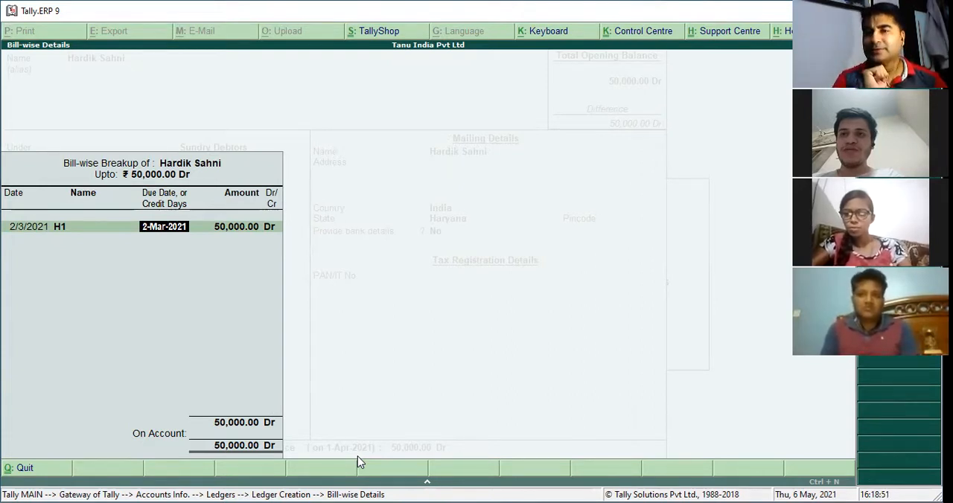
text(-4)
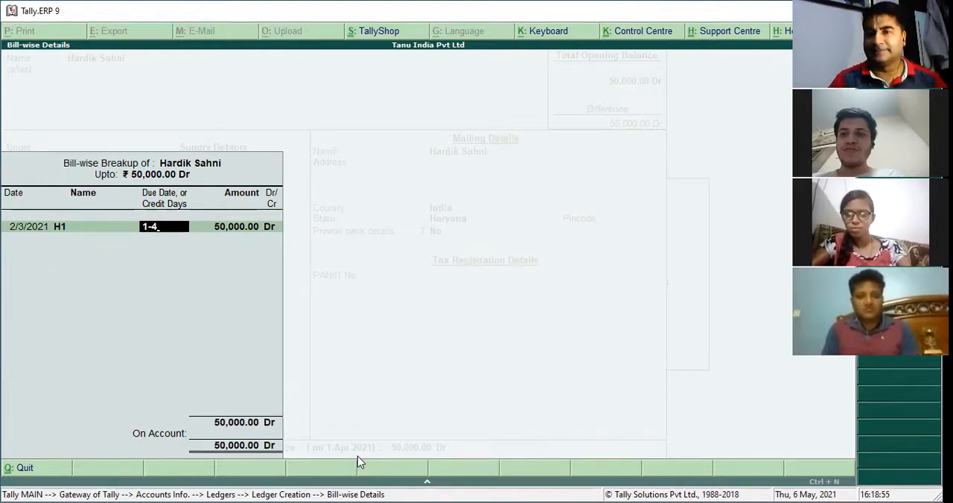
key(Return)
key(Return)
key(Return)
key(Return)
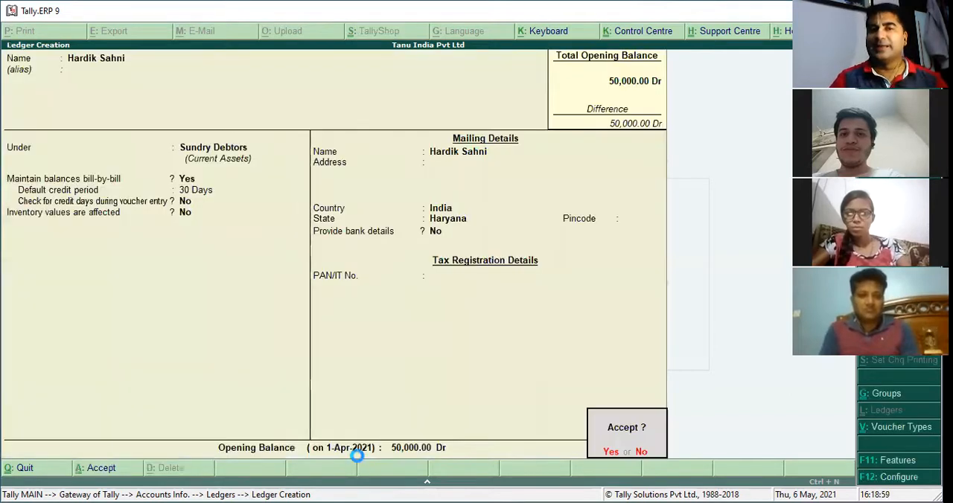
key(Return)
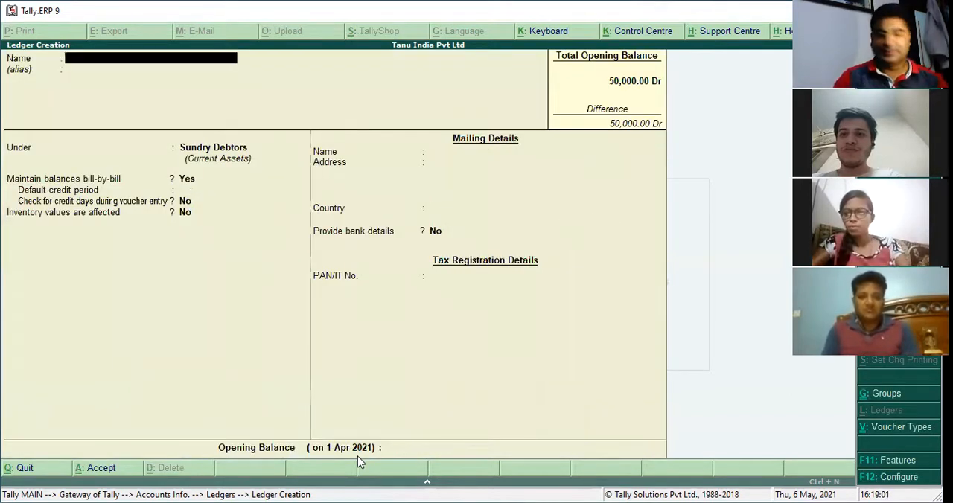
Open a new receipt voucher and set single entry mode for payment/receipt/contra vouchers to No in its configuration
key(Escape)
key(Escape)
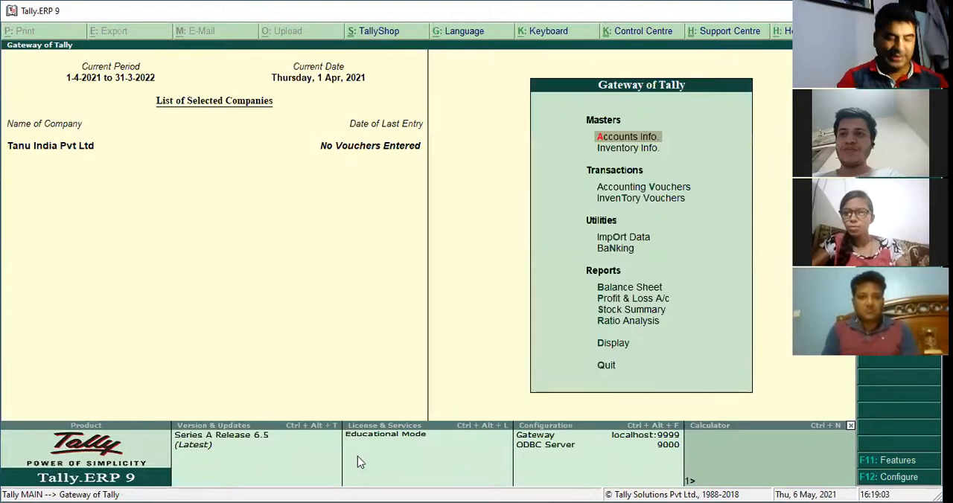
key(v)
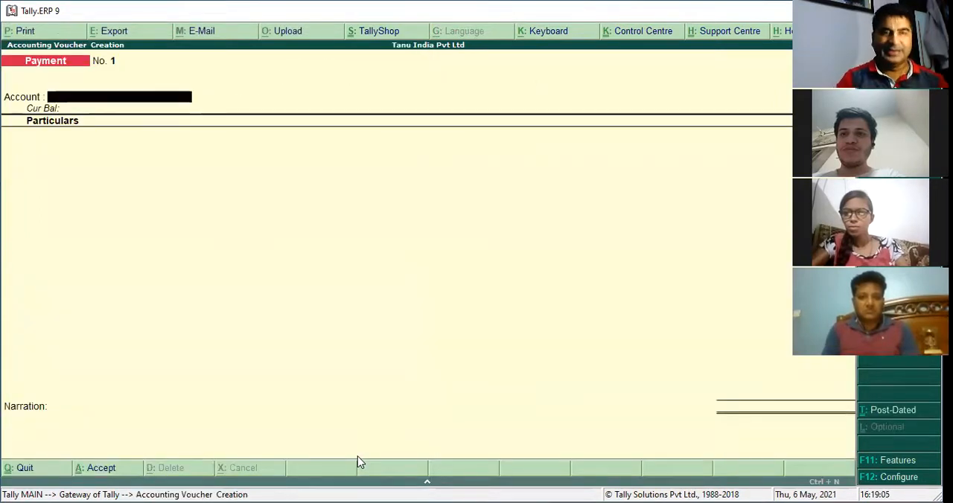
key(F6)
key(F12)
key(Return)
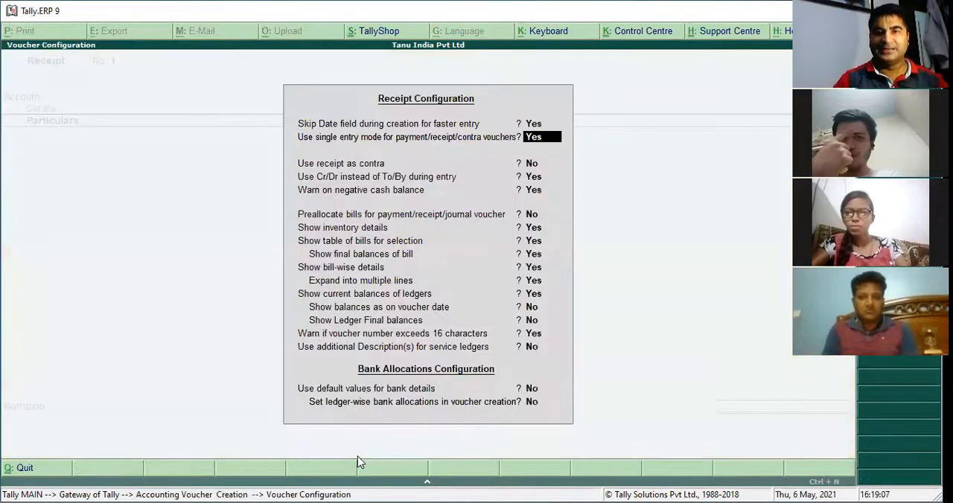
key(n)
key(Return)
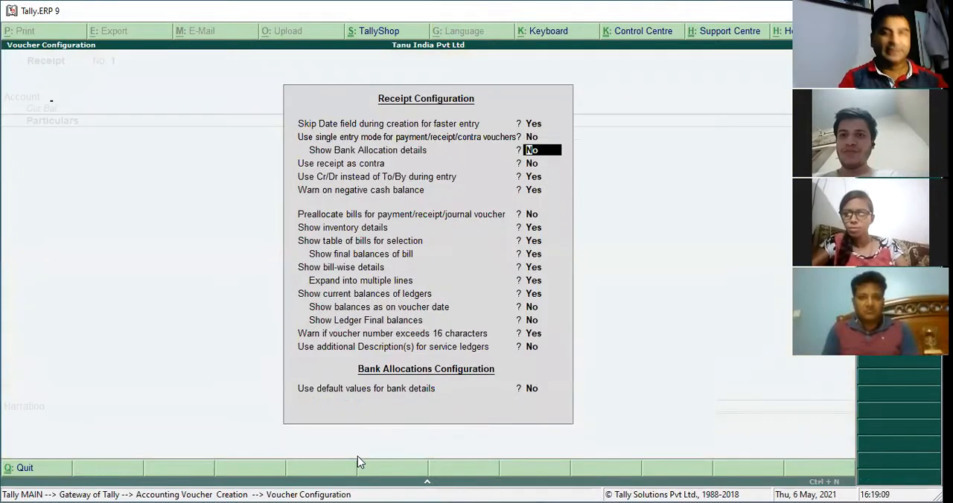
key(ctrl+a)
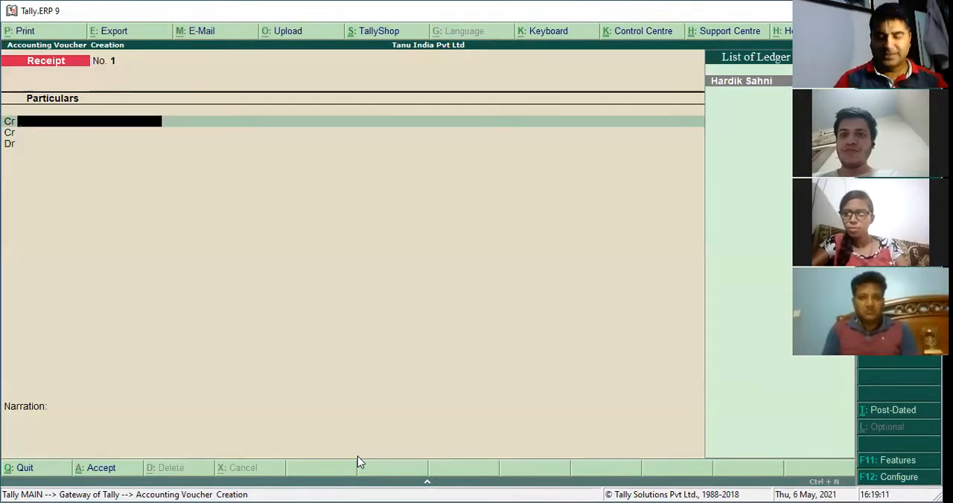
Credit the customer's ledger with 50,000 in the receipt, allocated as Agst Ref to pending bill H1
key(Return)
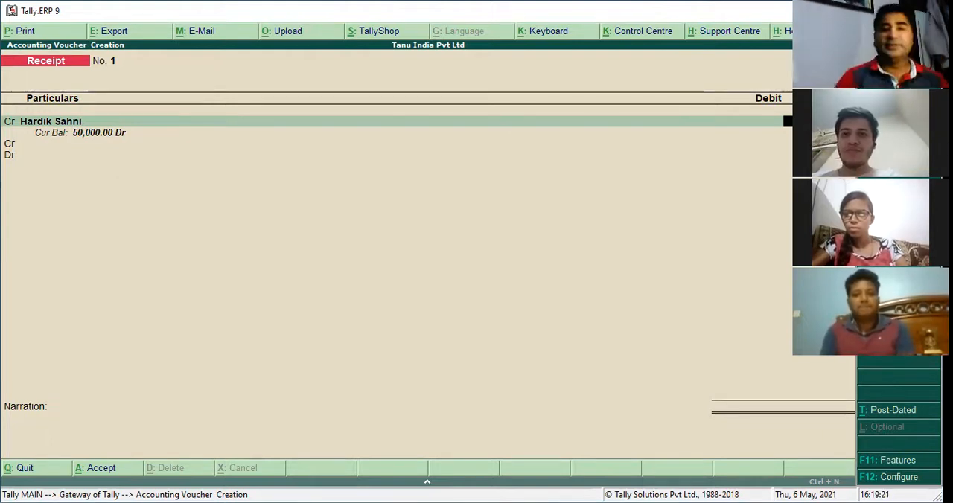
key(Return)
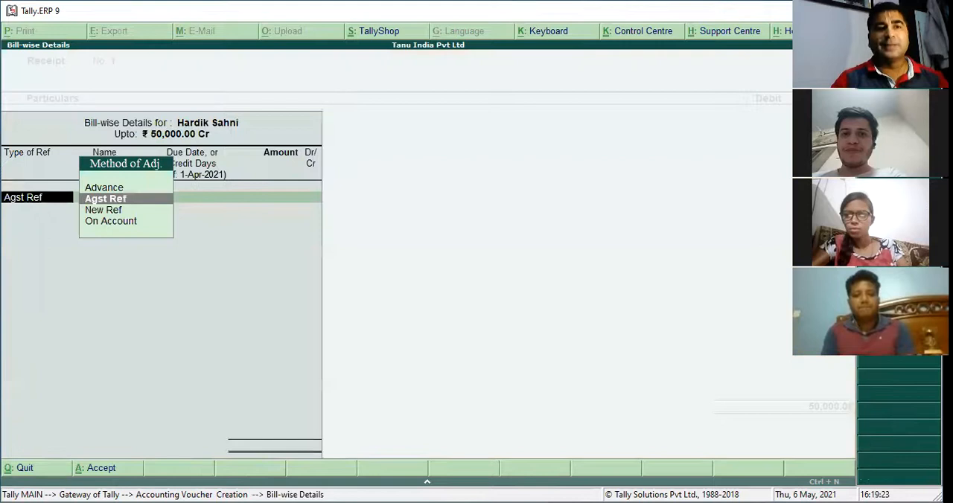
key(Return)
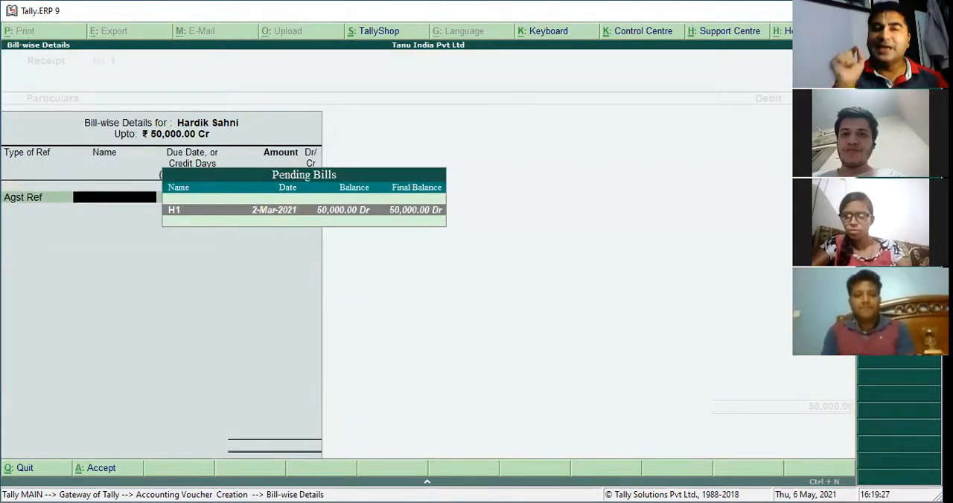
key(BackSpace)
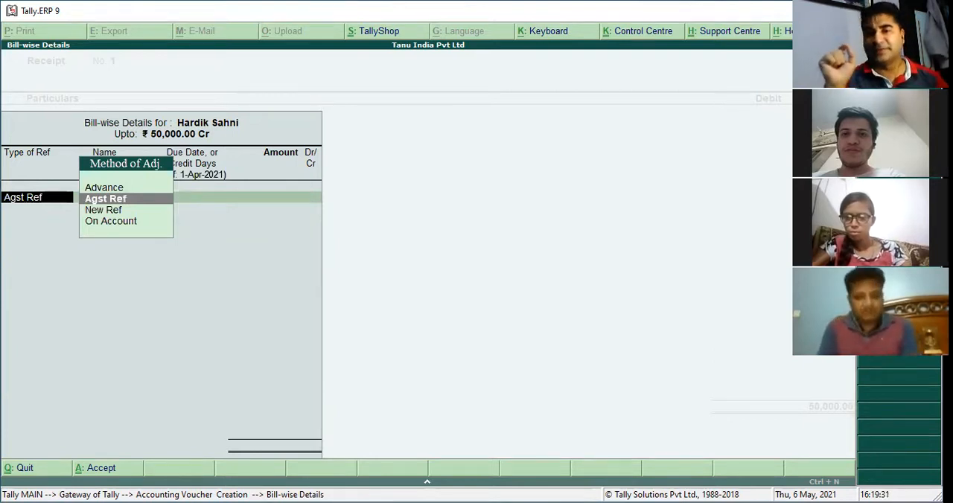
key(Return)
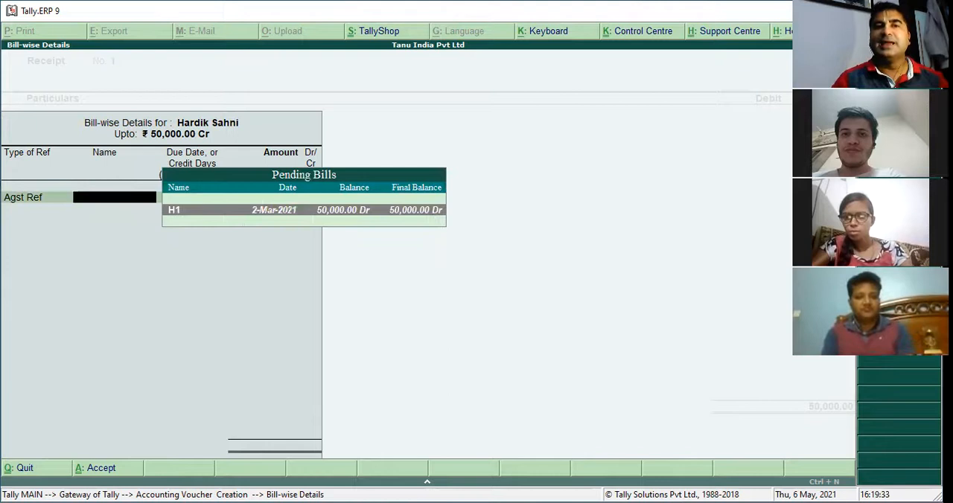
key(Return)
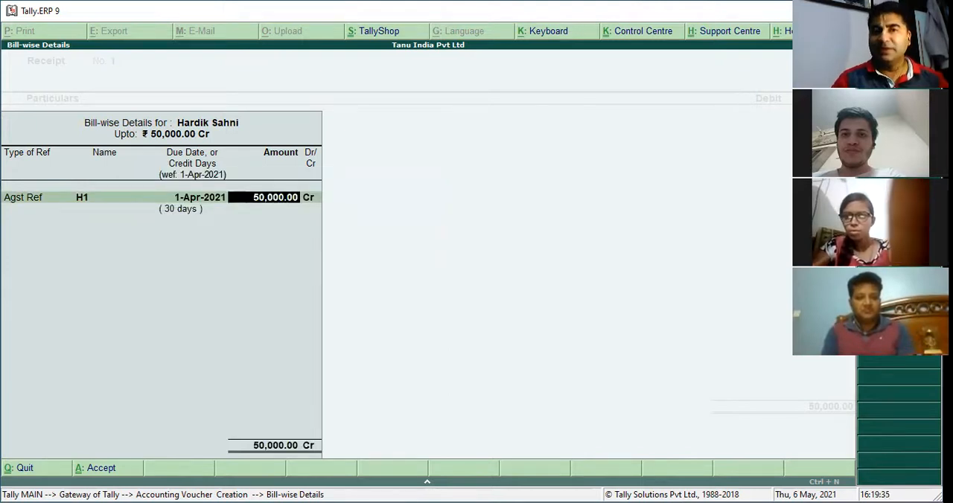
key(Return)
key(Return)
key(Return)
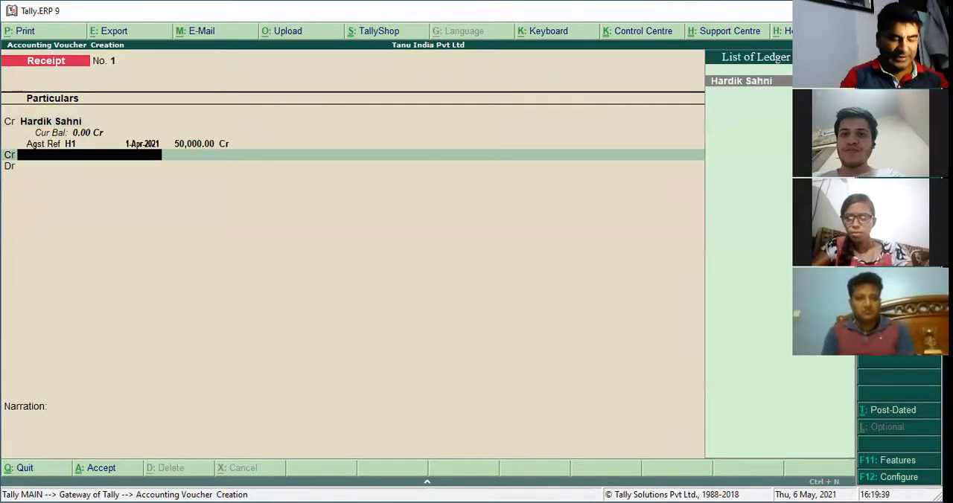
Create a ledger named HDFC BANK under the Bank Accounts group from within the receipt voucher and save it
key(alt+c)
text(HDFC)
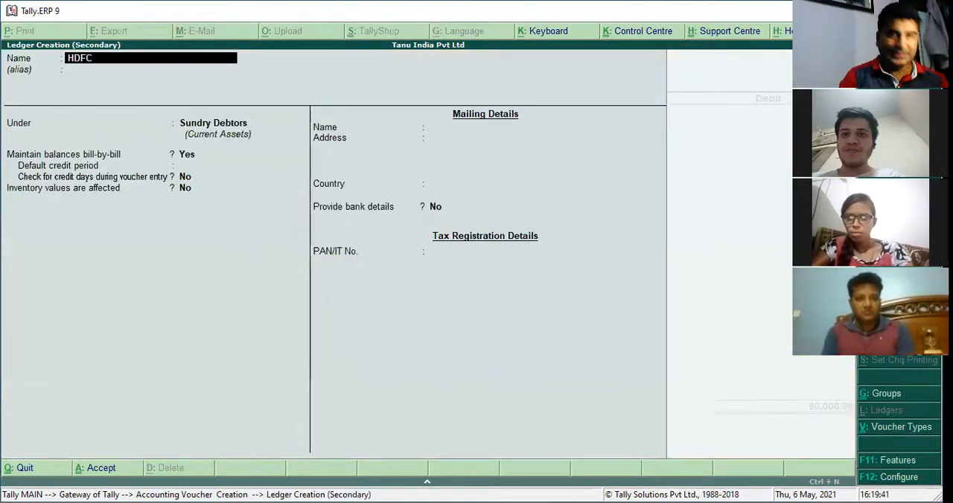
text( BANK)
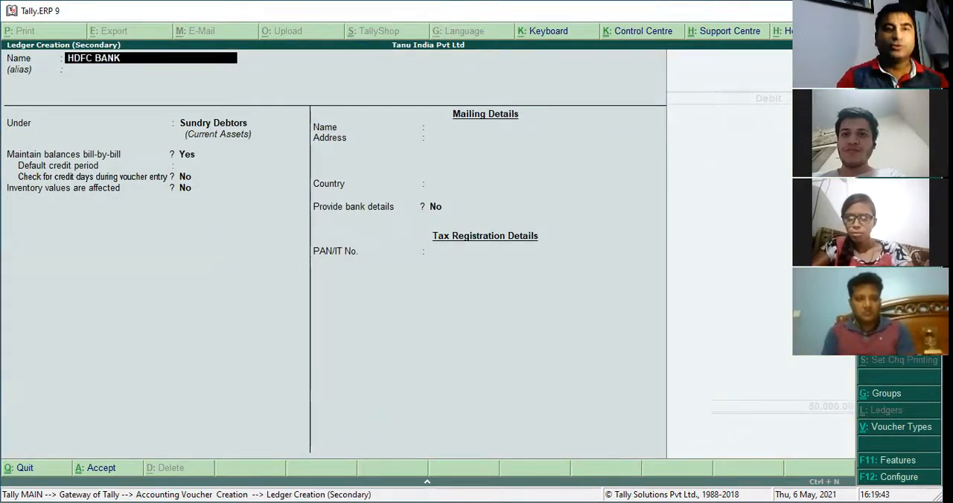
key(Return)
text(BANK)
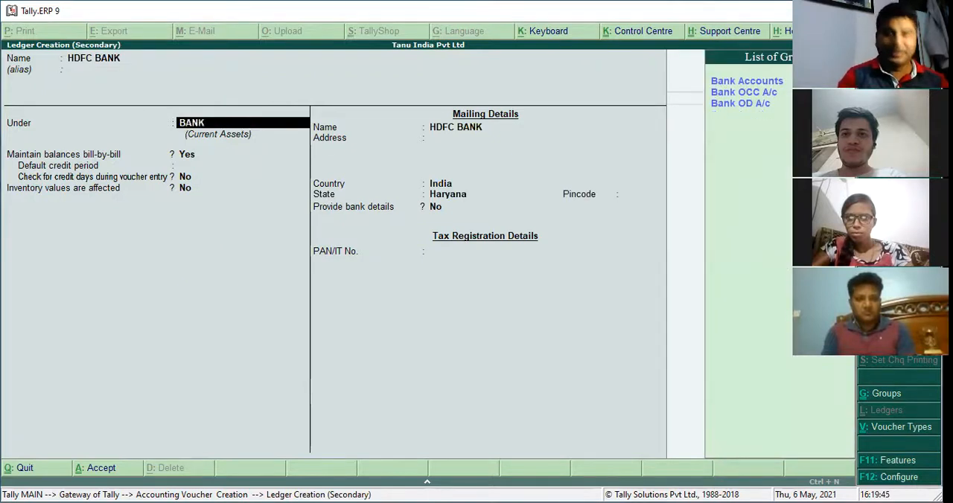
key(Down)
key(Return)
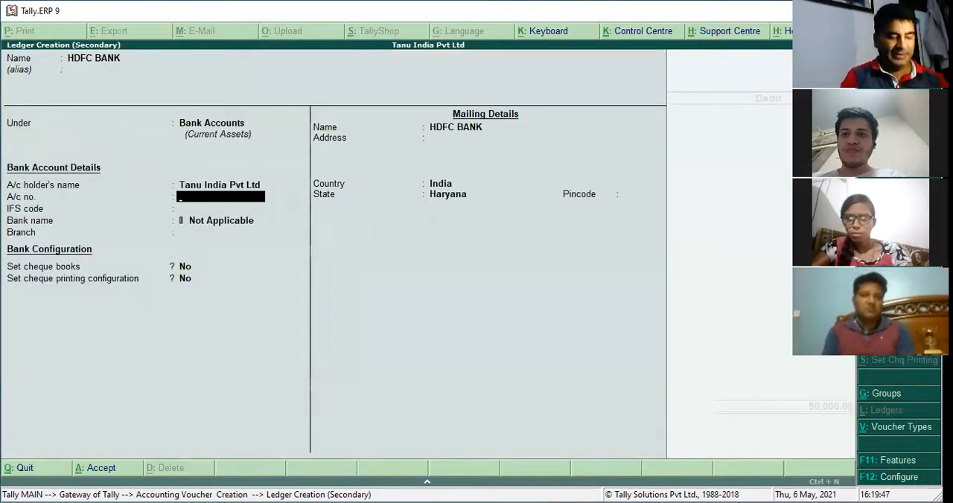
key(ctrl+a)
Make the receipt's second line a debit entry to HDFC BANK for 50,000
key(BackSpace)
text(D)
key(Return)
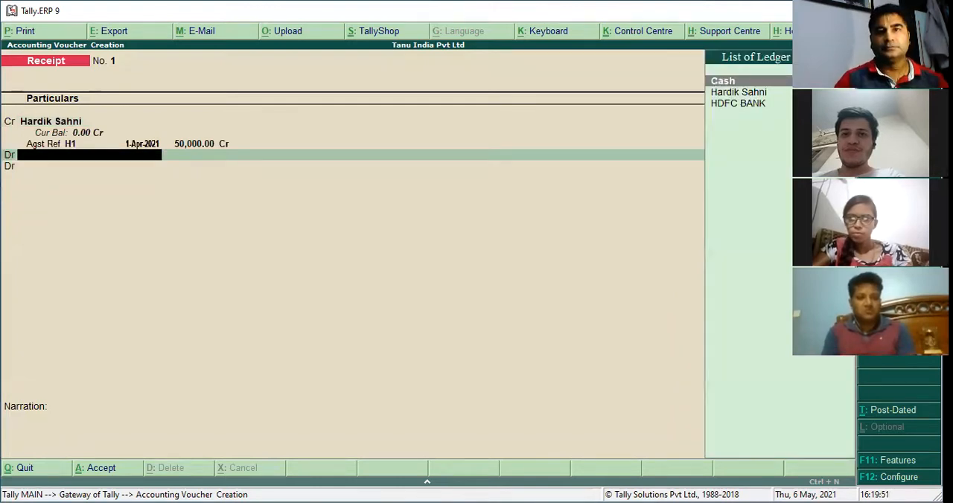
key(Down)
key(Down)
key(Return)
text(50000)
key(Return)
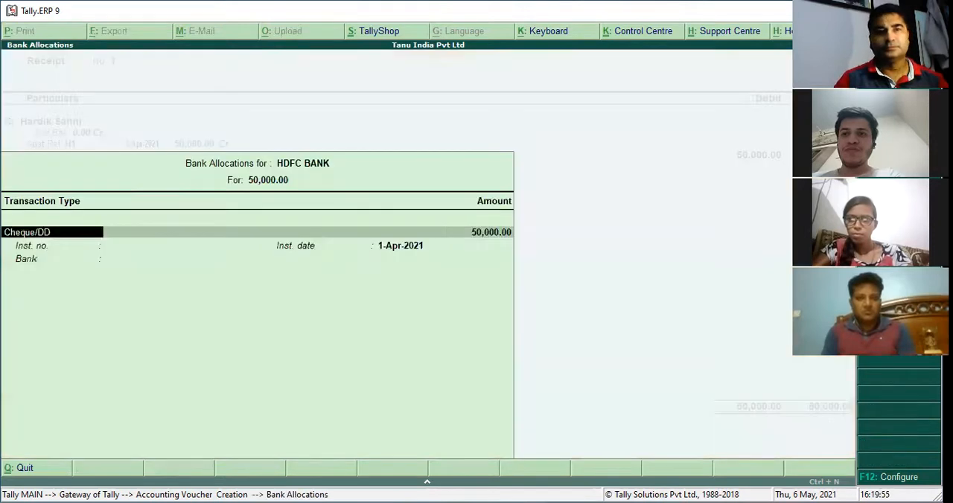
Keep Cheque/DD as the transaction type in the bank allocation, save the receipt voucher and leave voucher entry
key(Return)
key(Return)
key(Return)
key(Return)
key(Return)
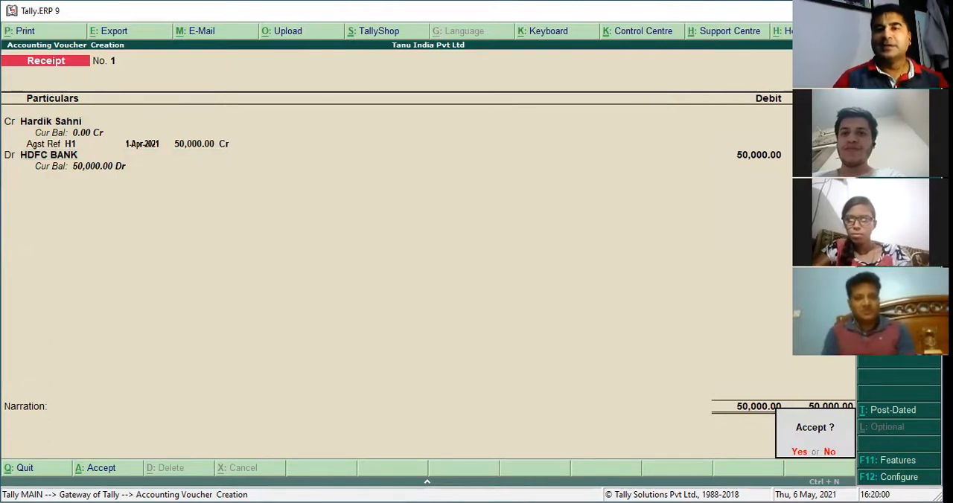
key(y)
key(Escape)
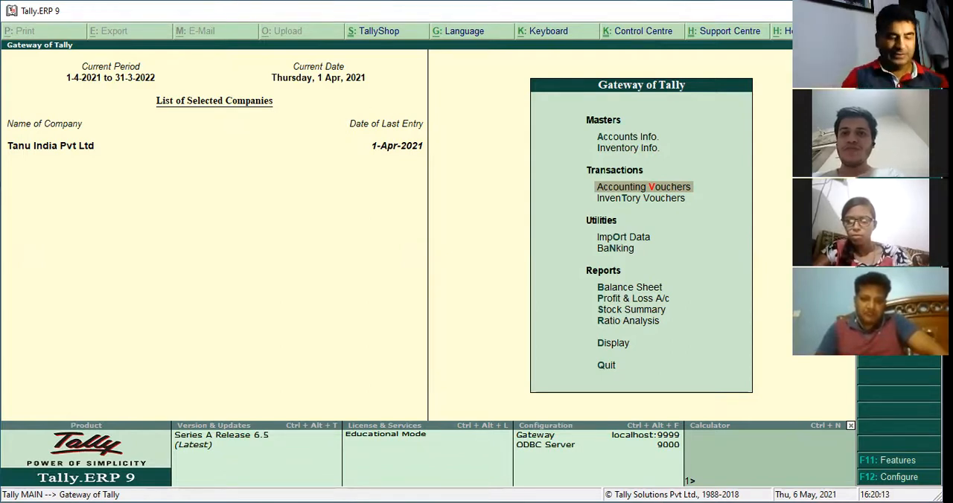
Display the customer's ledger vouchers in the account books for the period 1-4-2021 to 1-4-2021
key(d)
key(a)
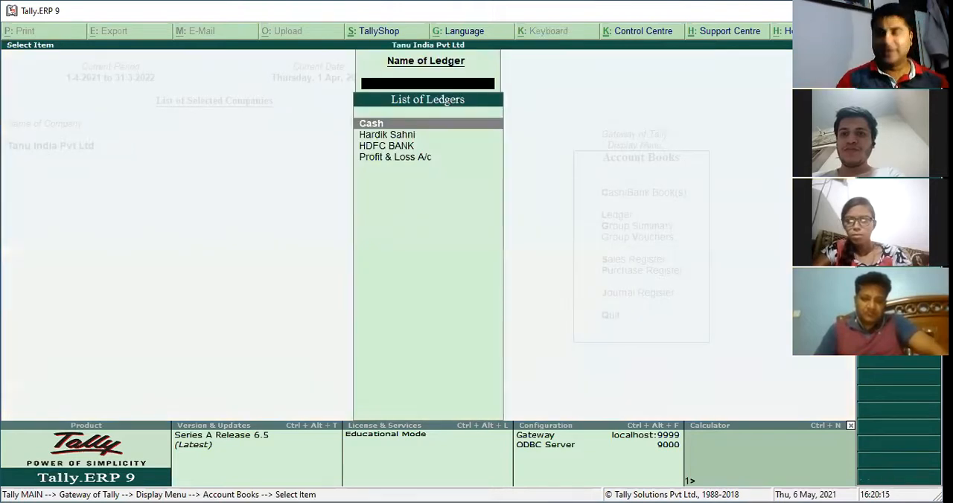
key(Down)
key(Down)
key(Down)
key(Up)
key(Up)
key(Return)
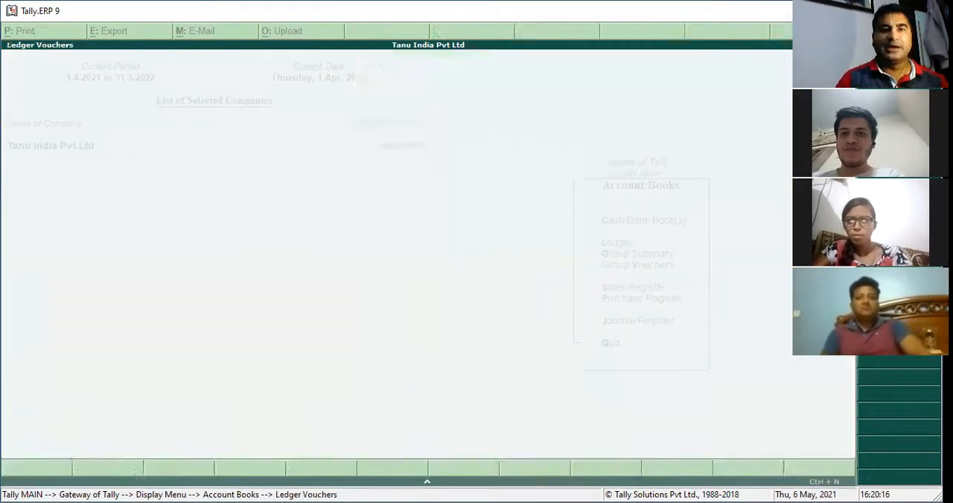
key(F2)
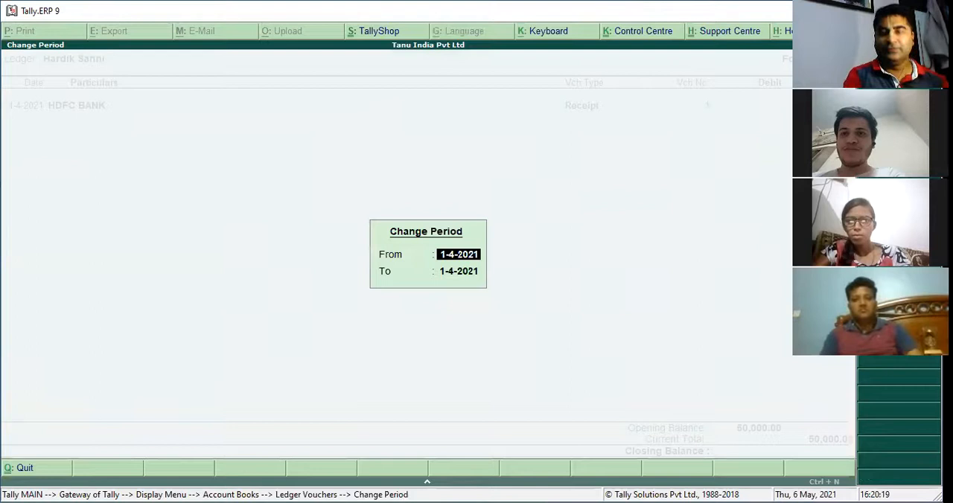
key(Return)
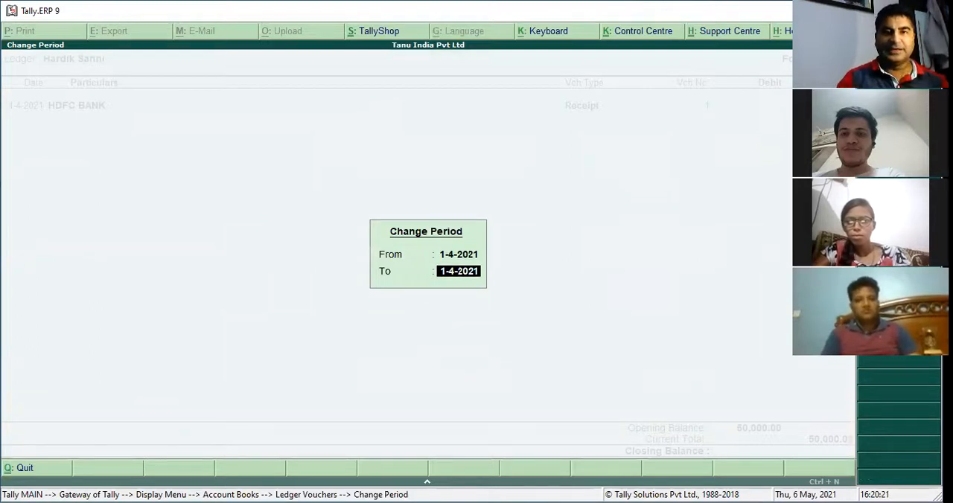
key(Return)
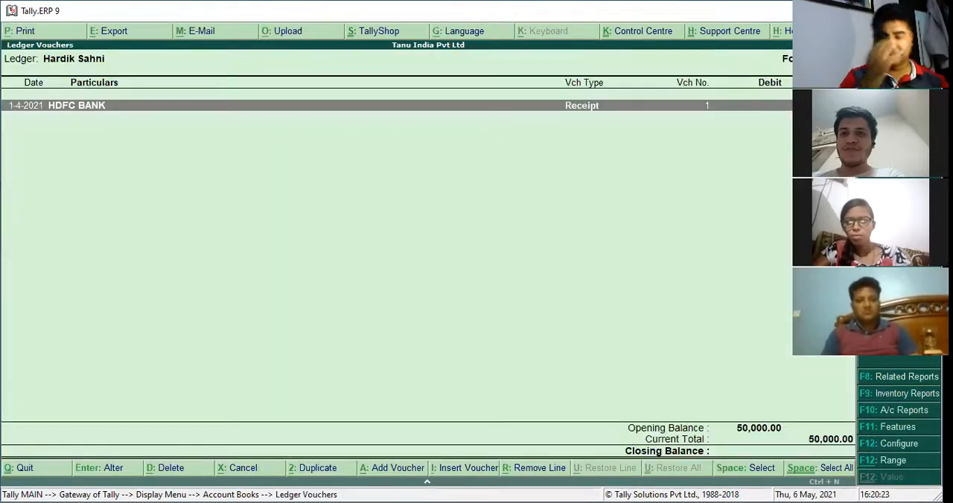
Show the customer's ledger report in Detailed format with bill-wise details set to Yes, and close the report after viewing it
key(F12)
key(Return)
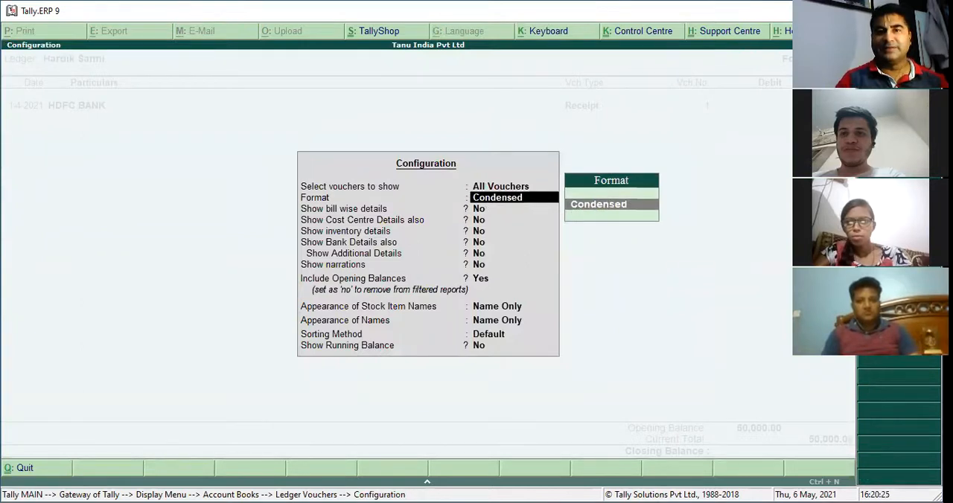
key(Down)
key(Return)
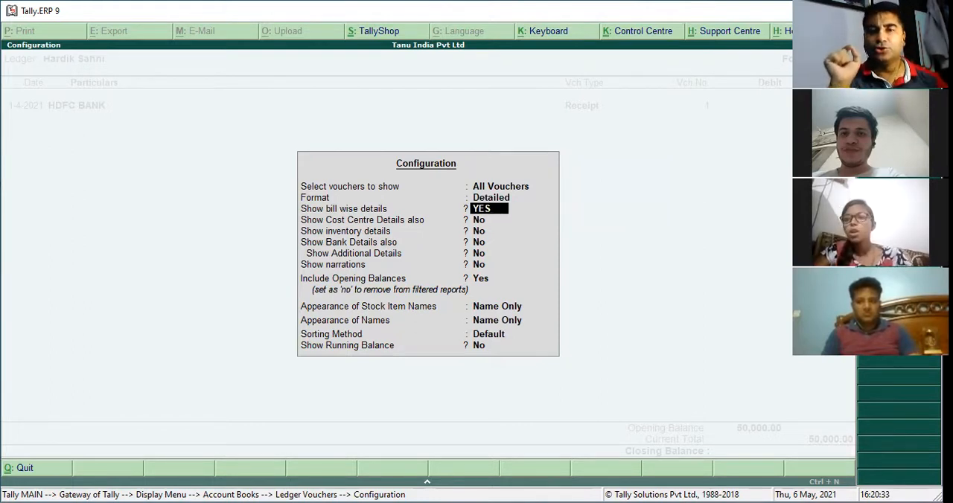
key(Return)
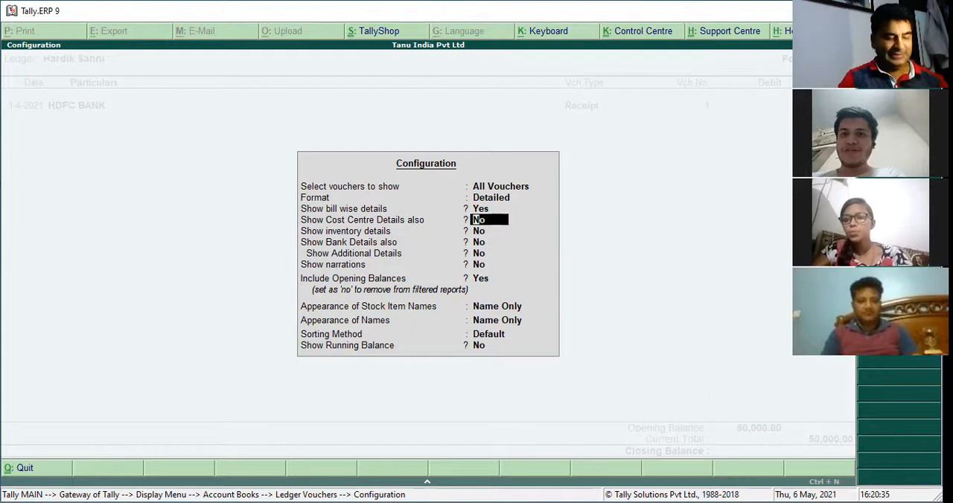
key(ctrl+a)
key(Down)
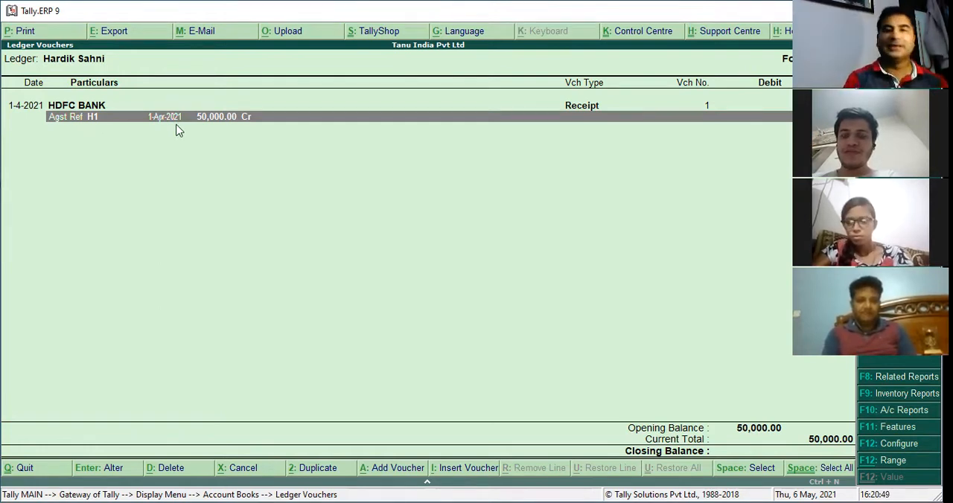
key(Escape)
key(Escape)
key(Escape)
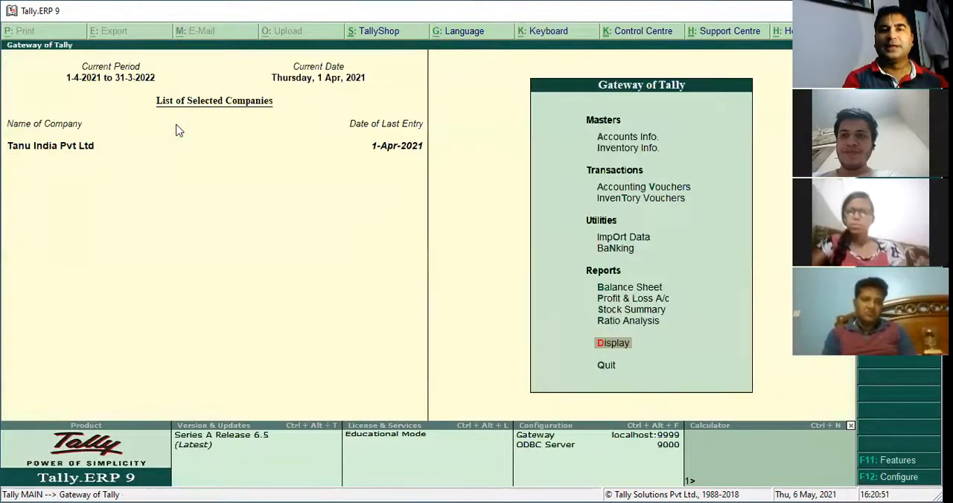
Start a new sales voucher in voucher mode with the customer's ledger on the debit line, accepting the party details
key(v)
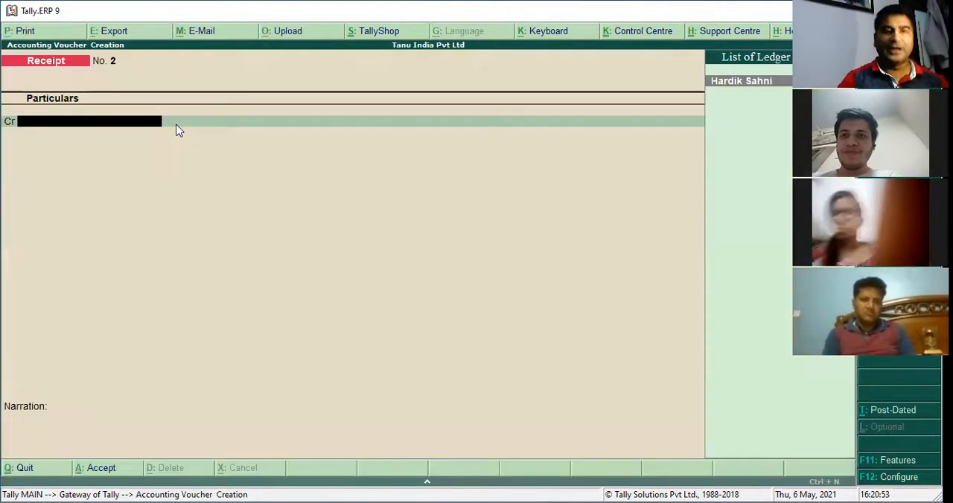
key(F8)
key(ctrl+v)
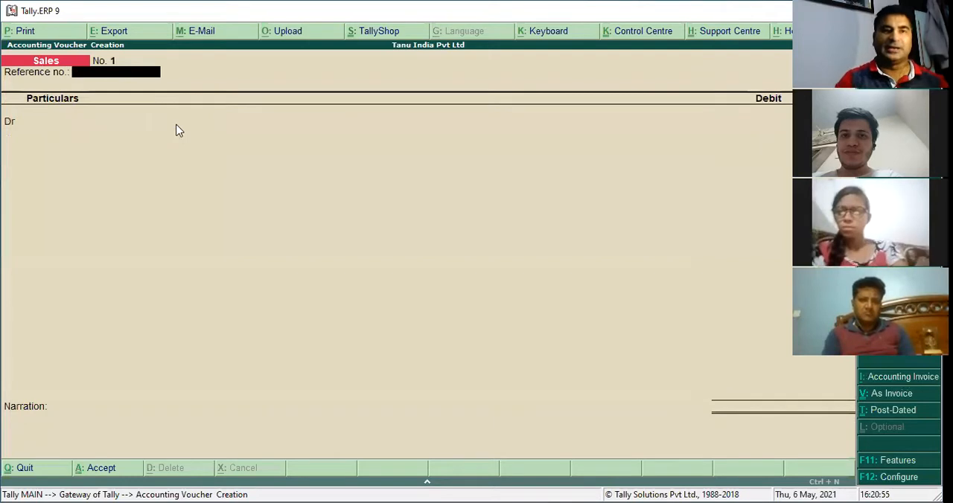
key(Return)
key(Down)
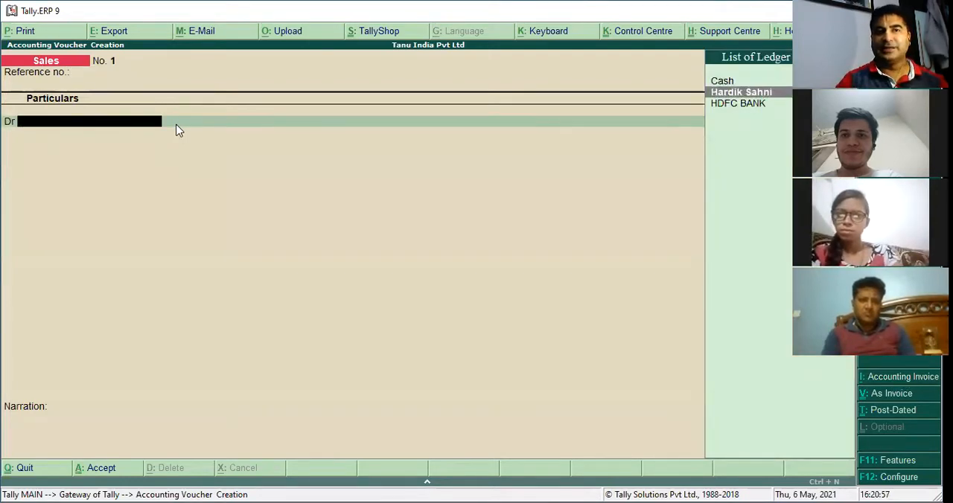
key(Return)
key(ctrl+a)
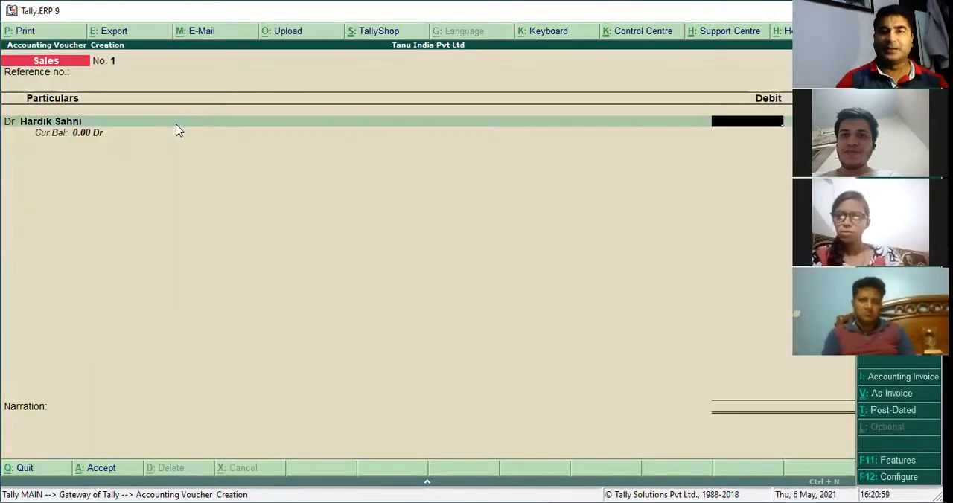
Set Maintain accounts only to Yes in the company's accounting features and save the change
key(F11)
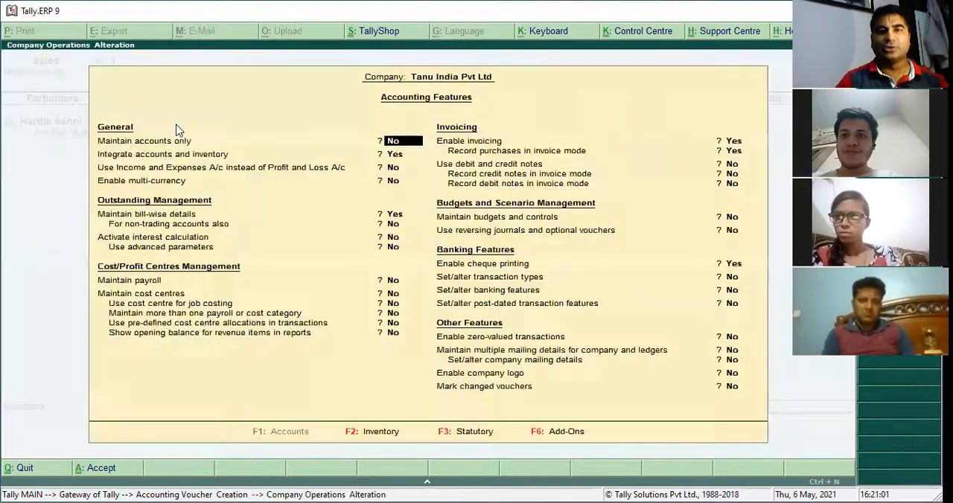
key(Down)
key(Up)
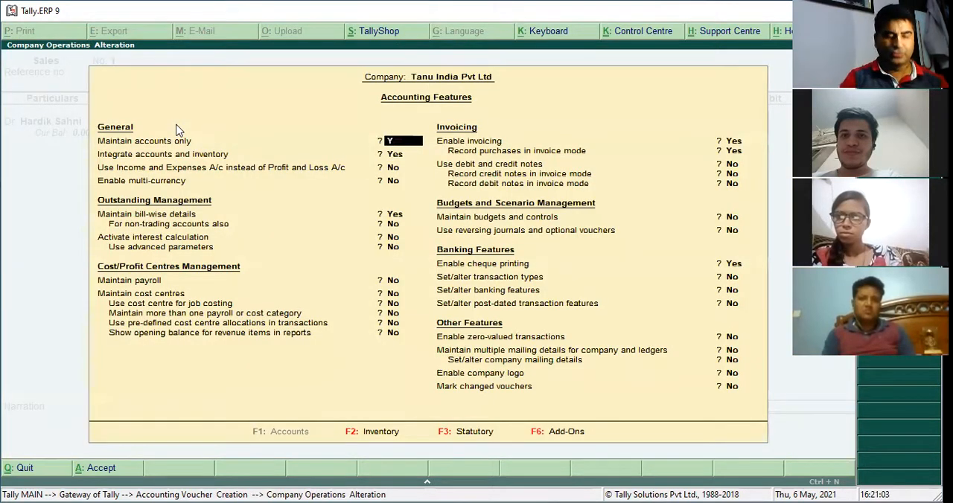
key(y)
key(ctrl+a)
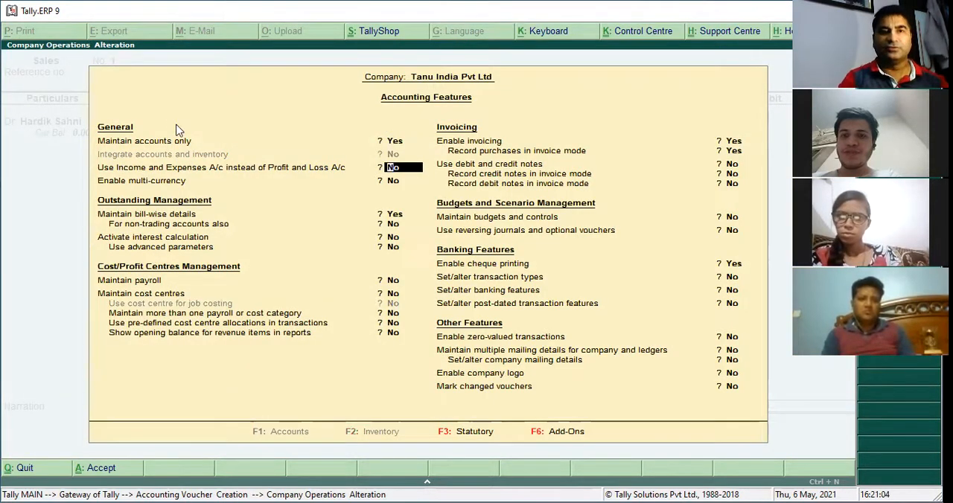
Debit the customer's ledger with 25,000 in the sales voucher, allocated as New Ref 1 with 30 days' credit
key(Return)
key(Return)
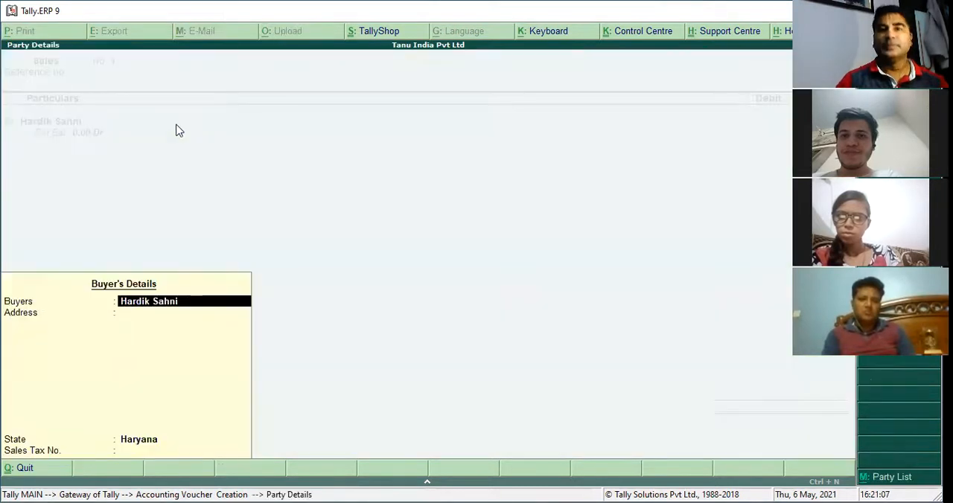
key(ctrl+a)
text(25,000)
key(Return)
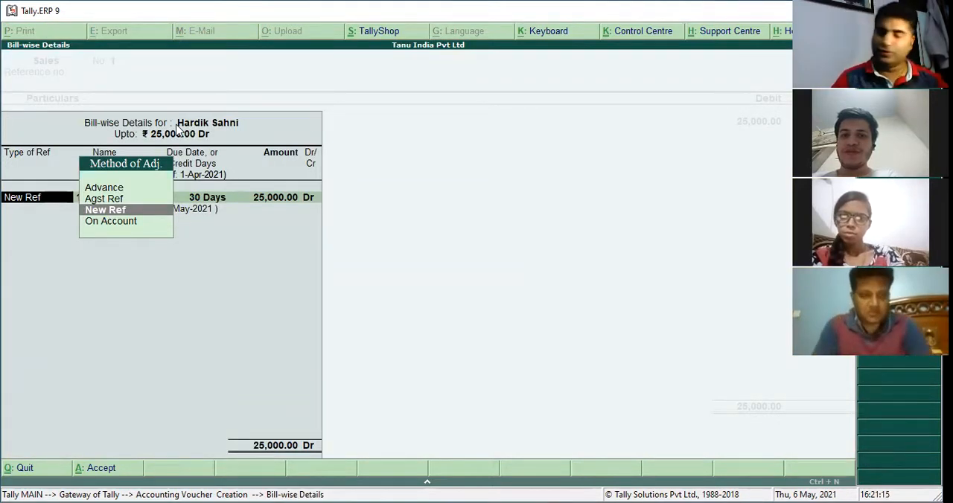
key(Return)
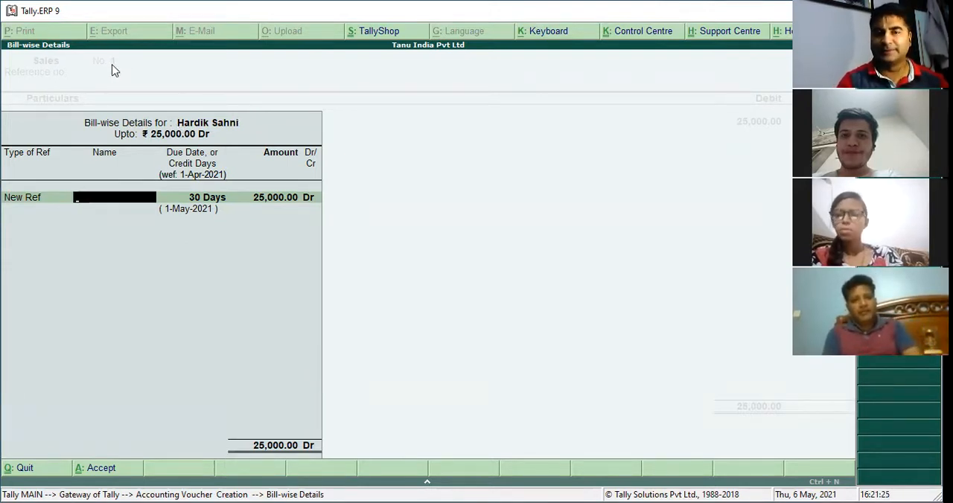
key(Return)
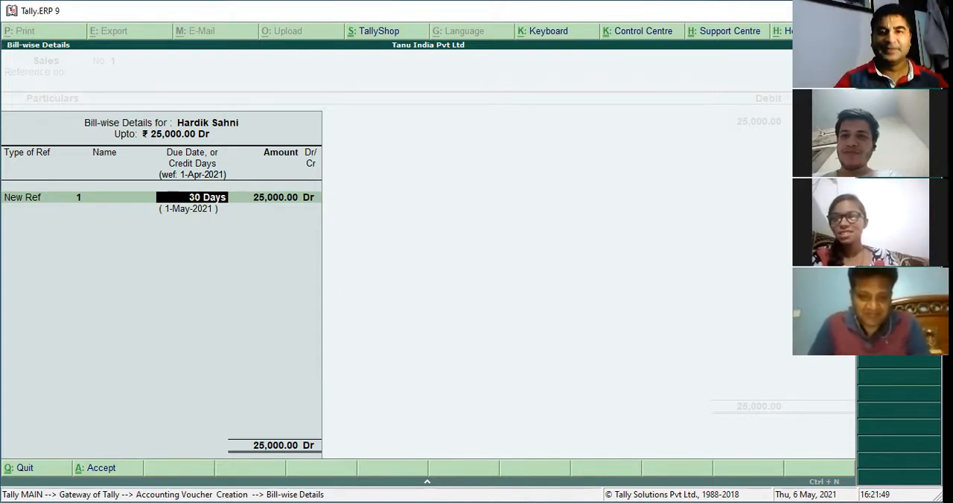
key(Return)
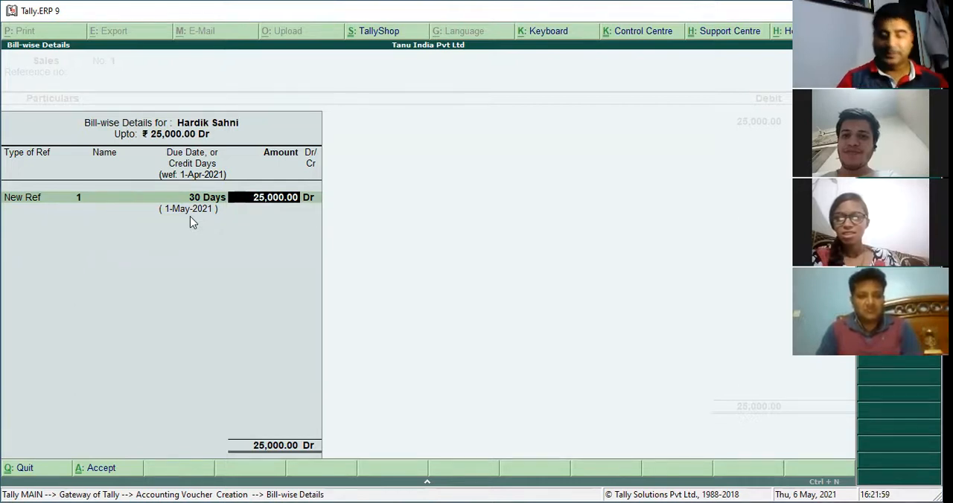
key(Return)
key(Return)
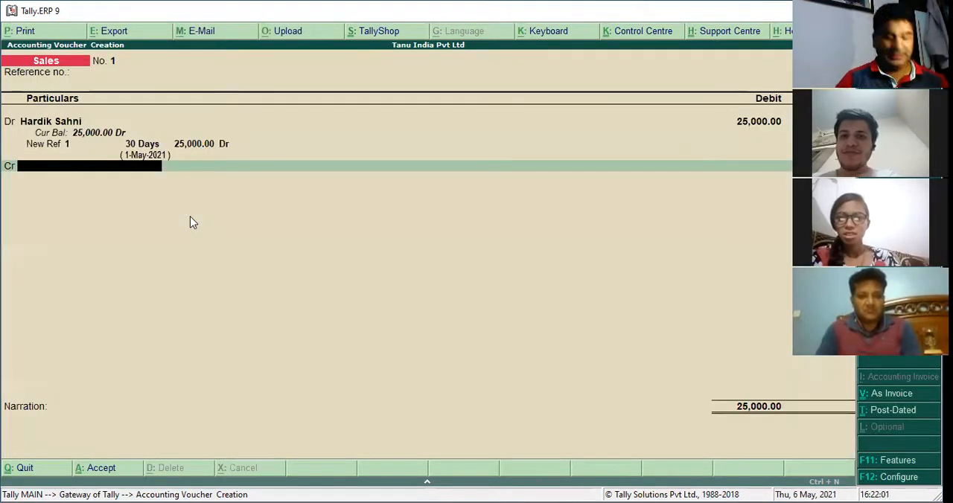
Create a ledger named SALES under the Sales Accounts group from the sales voucher's credit line
key(alt+c)
text(SA)
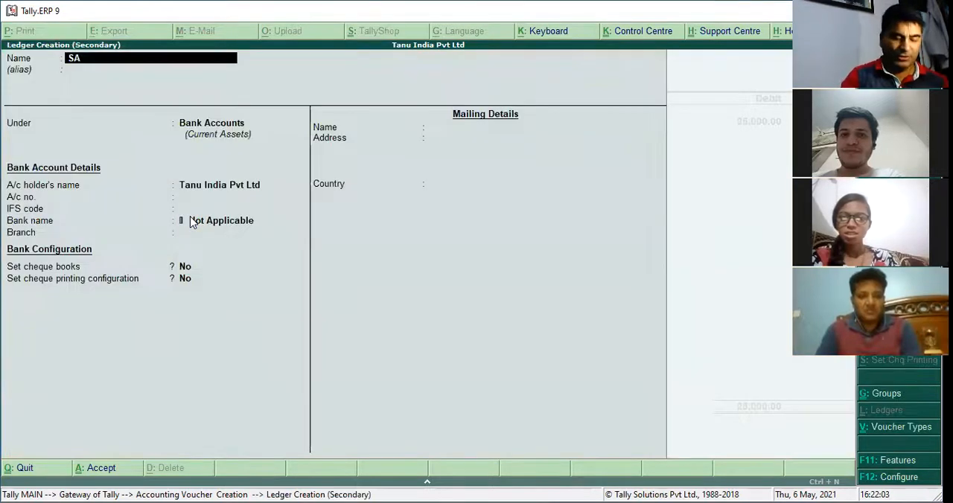
text(LES)
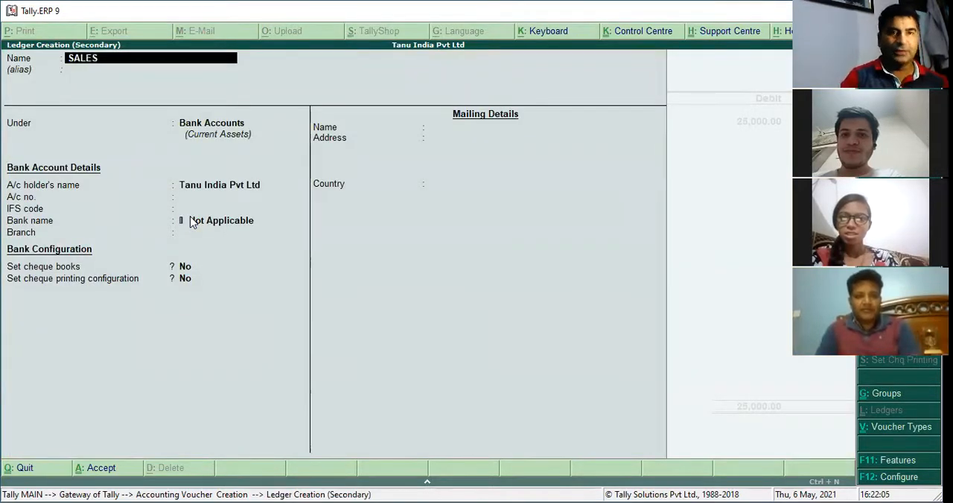
key(Return)
text(SAL)
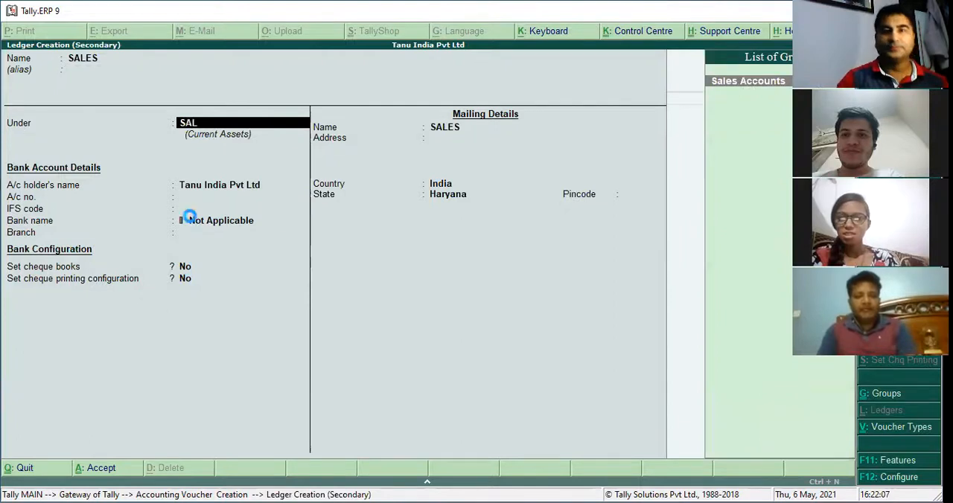
key(Return)
Credit the SALES ledger with 25,000 and save the sales voucher
key(Return)
key(Return)
key(Return)
key(Return)
key(Return)
key(Return)
key(Escape)
key(Return)
key(Return)
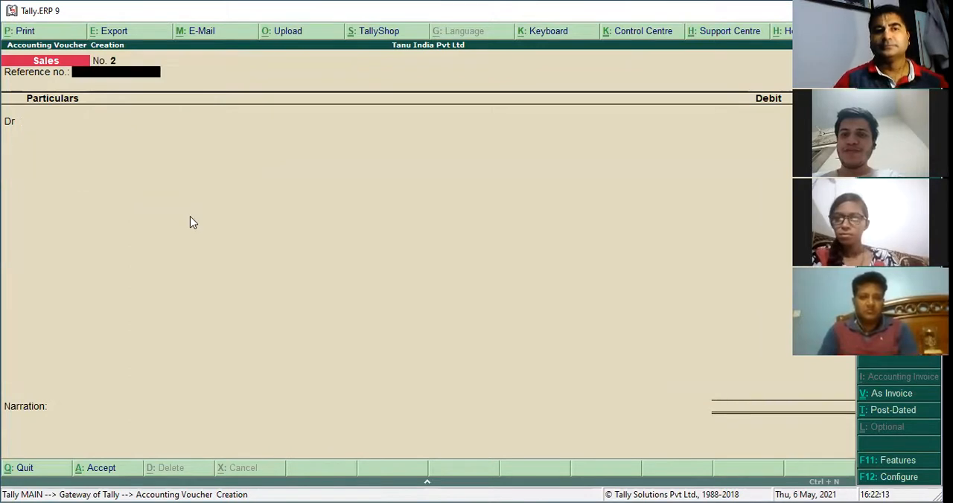
Leave the sales voucher and display the customer's ledger vouchers from the account books, keeping the report's period
key(Escape)
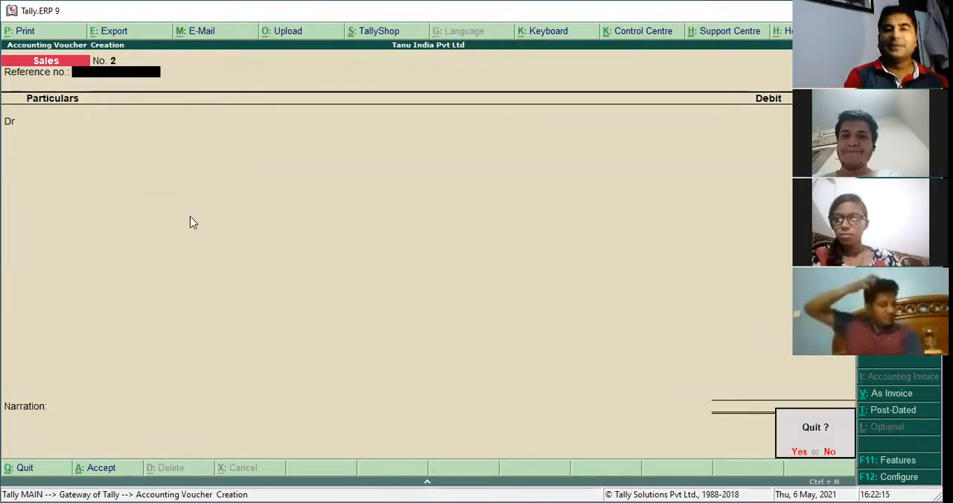
key(Return)
key(Down)
key(Down)
key(Down)
key(Down)
key(Down)
key(Down)
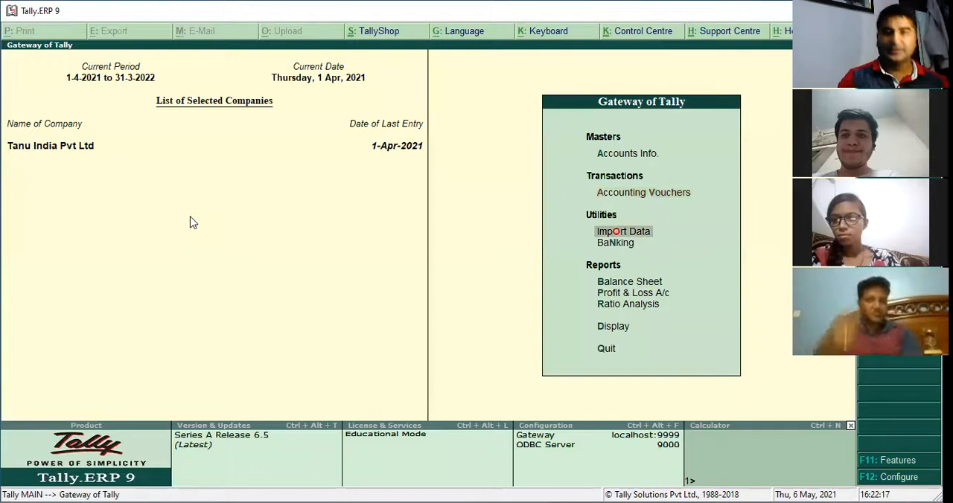
key(Return)
key(Down)
key(Return)
key(Down)
key(Return)
key(Down)
key(Down)
key(Down)
key(Up)
key(Up)
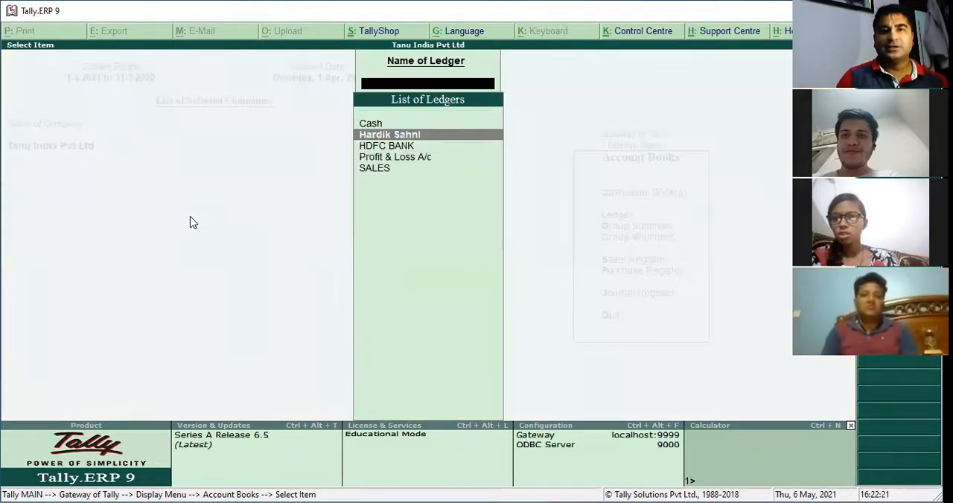
key(Return)
key(F2)
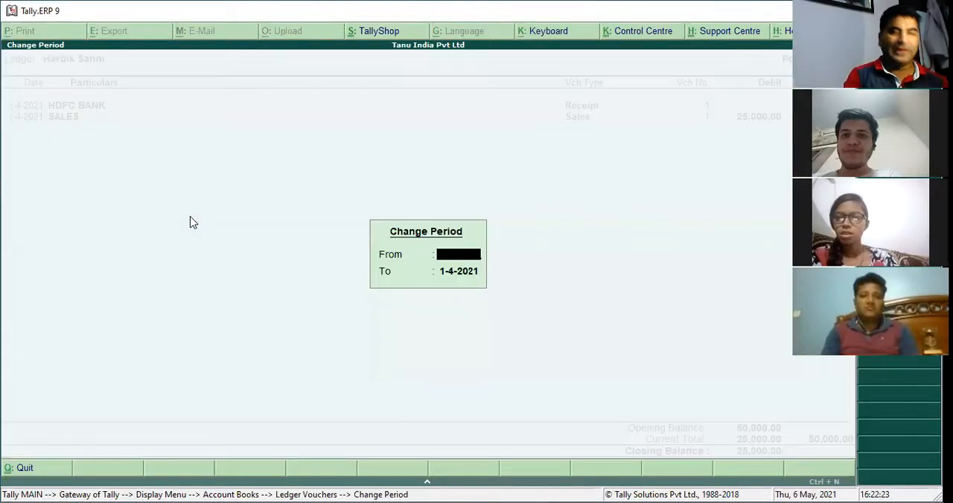
key(Return)
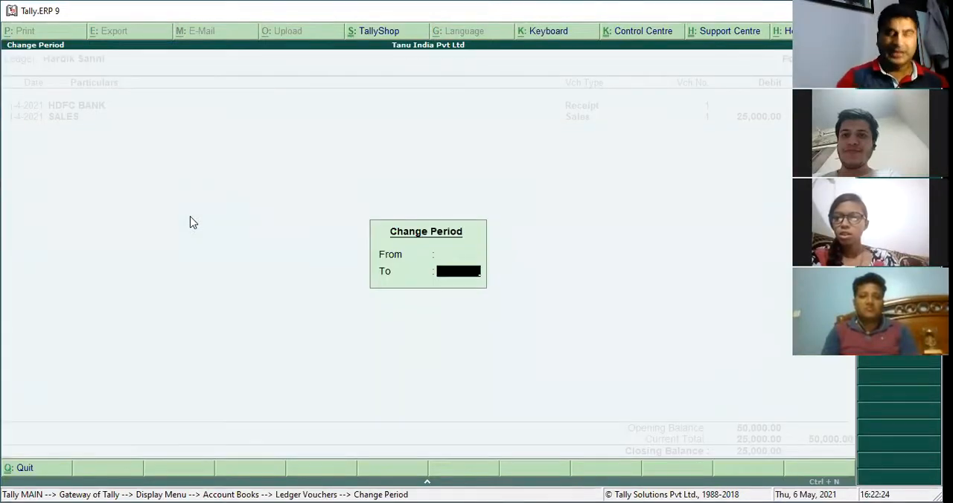
key(Return)
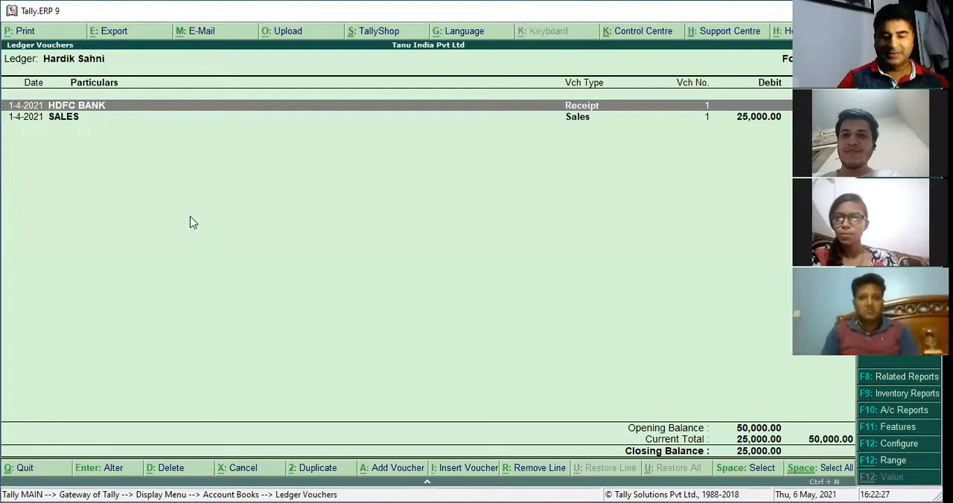
Set Show bill wise details to Yes in the ledger vouchers report's configuration
key(F12)
key(Return)
key(Return)
key(y)
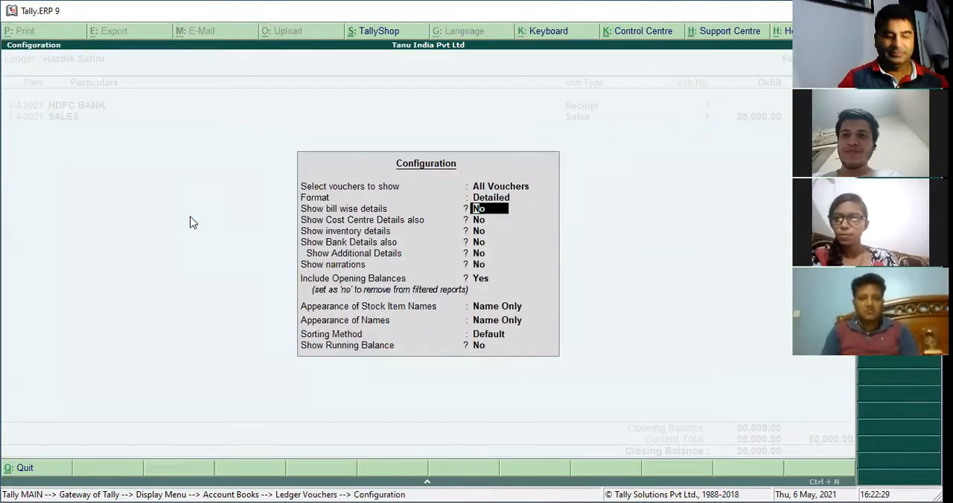
key(Return)
key(ctrl+a)
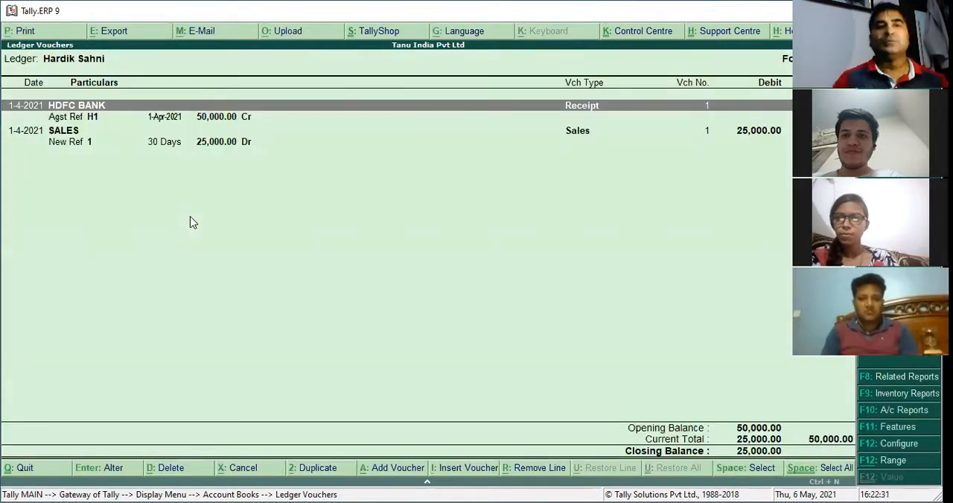
Examine the bill references under the receipt and sales entries, and return to the Gateway of Tally
key(Down)
key(Down)
key(Down)
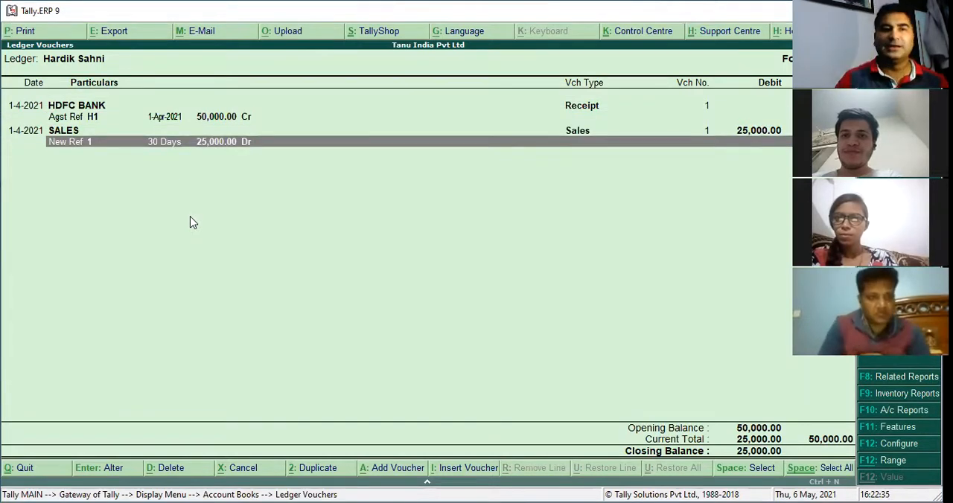
key(Up)
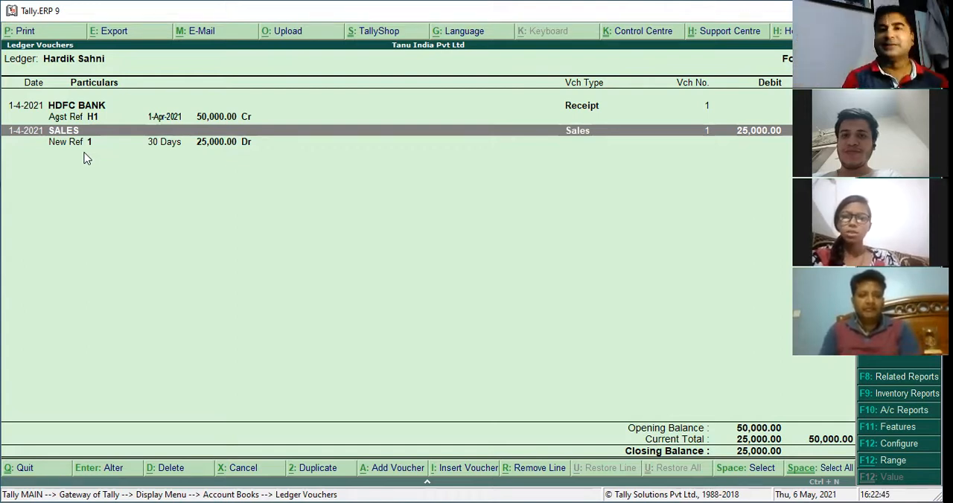
key(Escape)
key(Escape)
key(Escape)
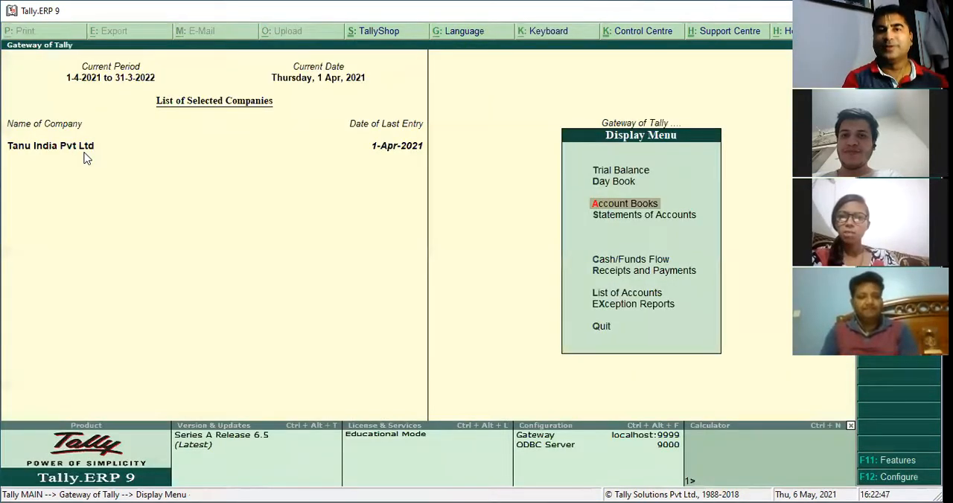
key(Escape)
Start a receipt voucher dated 1-5-2021 and credit the customer's ledger with 25,000
key(v)
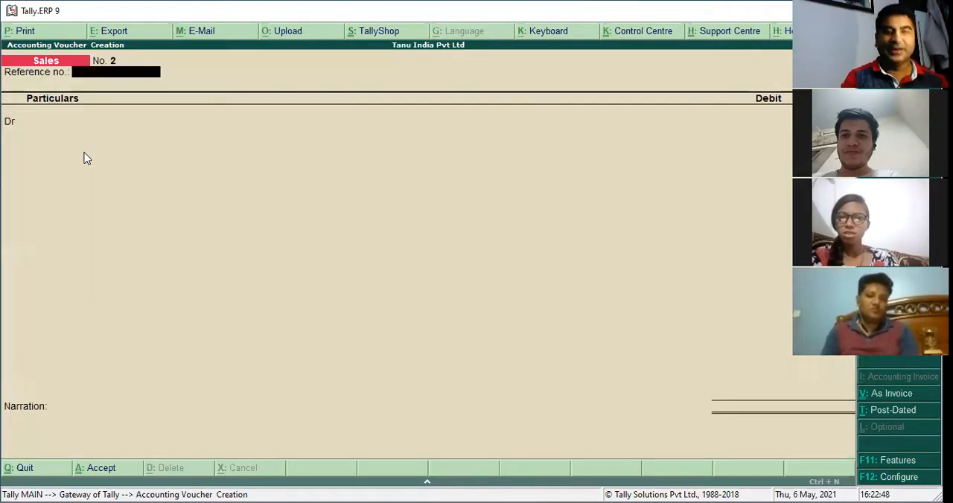
key(F2)
text(1-5)
key(Return)
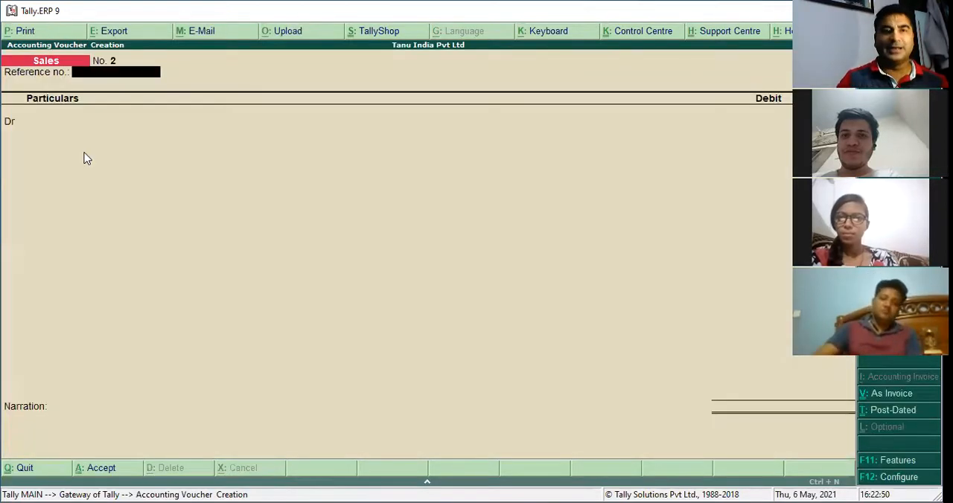
key(F6)
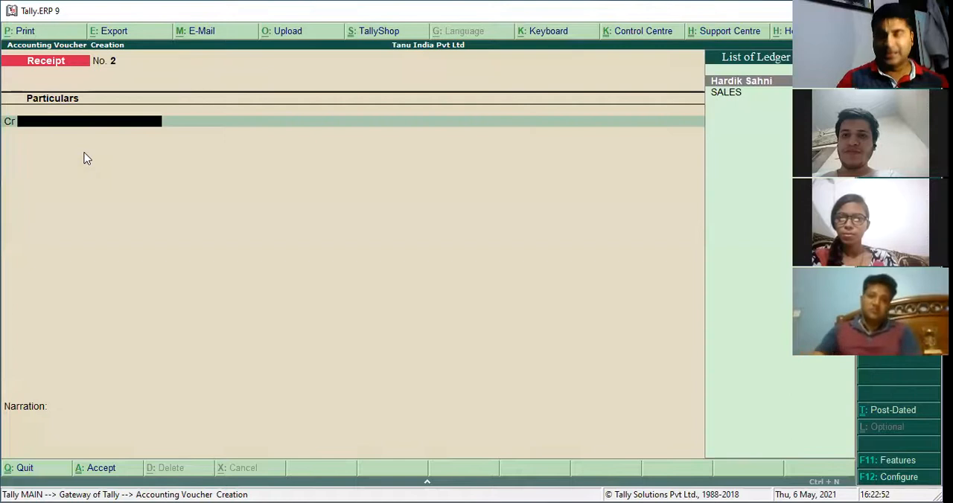
key(Return)
text(25000)
key(Return)
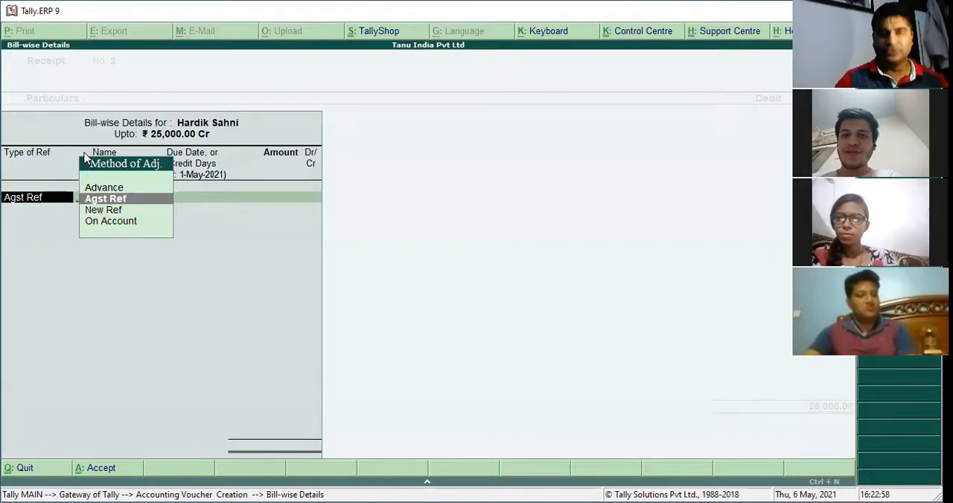
Allocate the 25,000 receipt as Agst Ref against pending bill 1
key(Return)
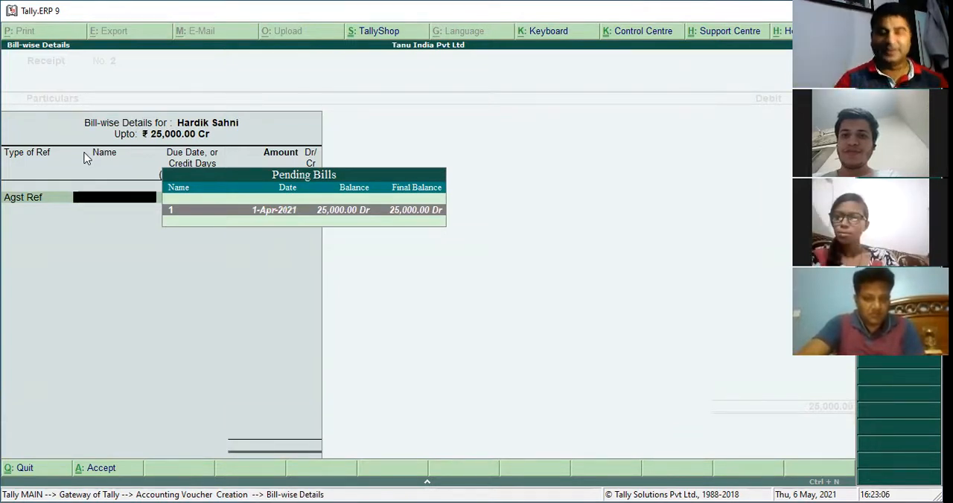
key(Return)
key(BackSpace)
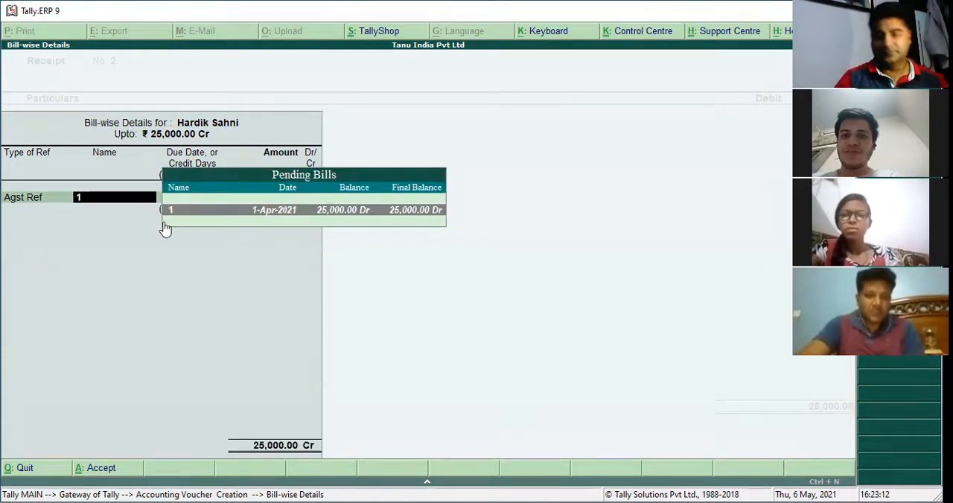
key(Return)
Debit HDFC BANK with 25,000, keep the default bank allocation and save the receipt voucher
key(Return)
key(Return)
key(Return)
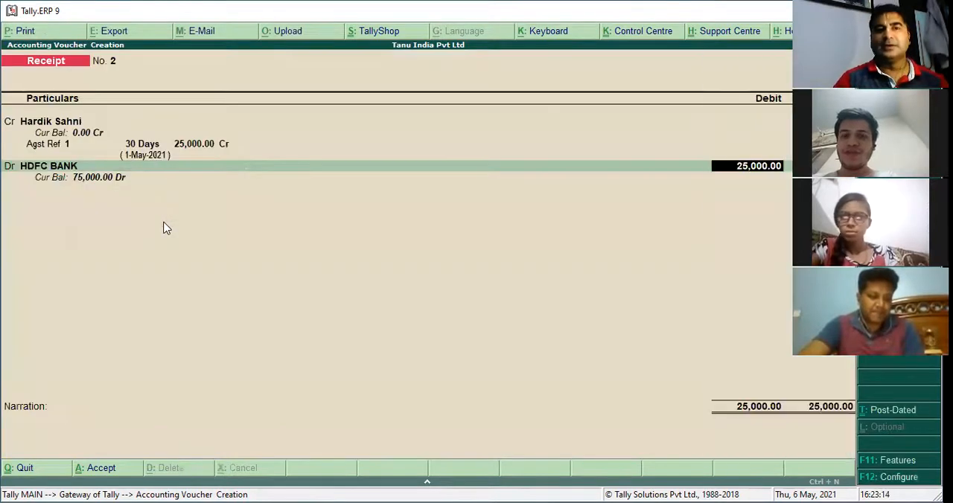
key(Return)
key(Return)
key(Return)
key(Return)
key(Return)
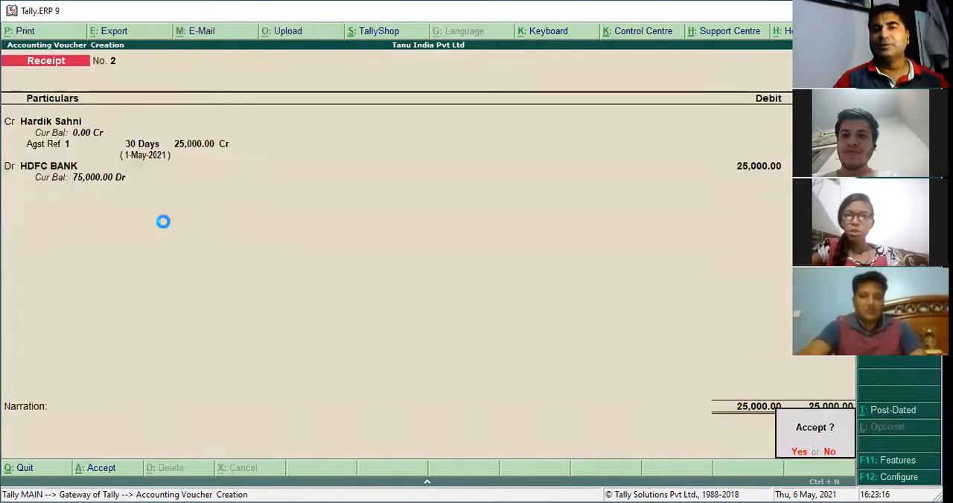
Start a sales voucher dated 2-5-2021 and switch it from invoice to voucher mode
key(Return)
key(F2)
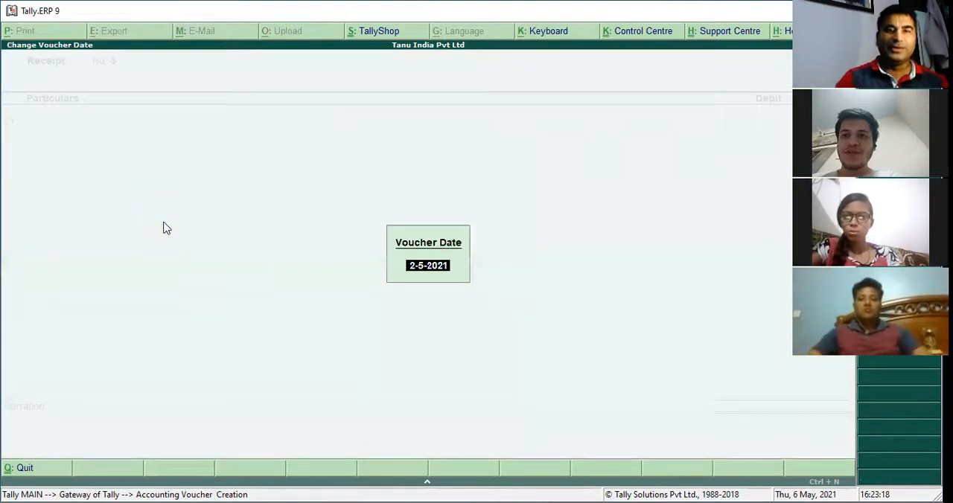
key(Return)
key(F8)
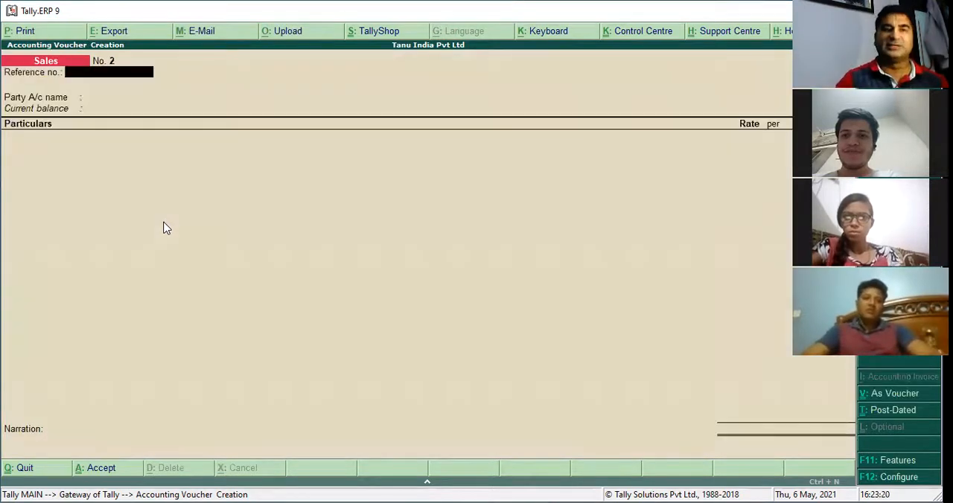
key(ctrl+v)
Debit the customer's ledger with 55,000 in the sales voucher, allocated as New Ref 2 with 30 days' credit
key(Return)
key(Down)
key(Return)
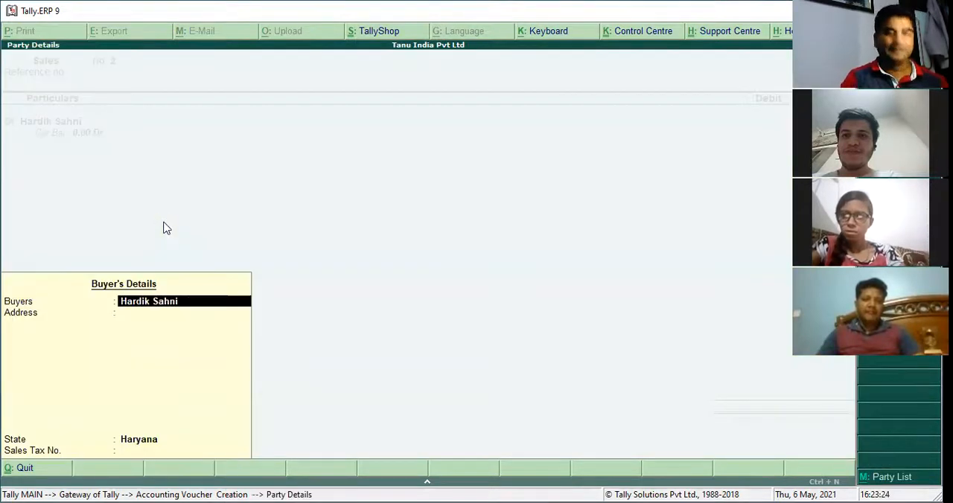
key(Return)
text(55000)
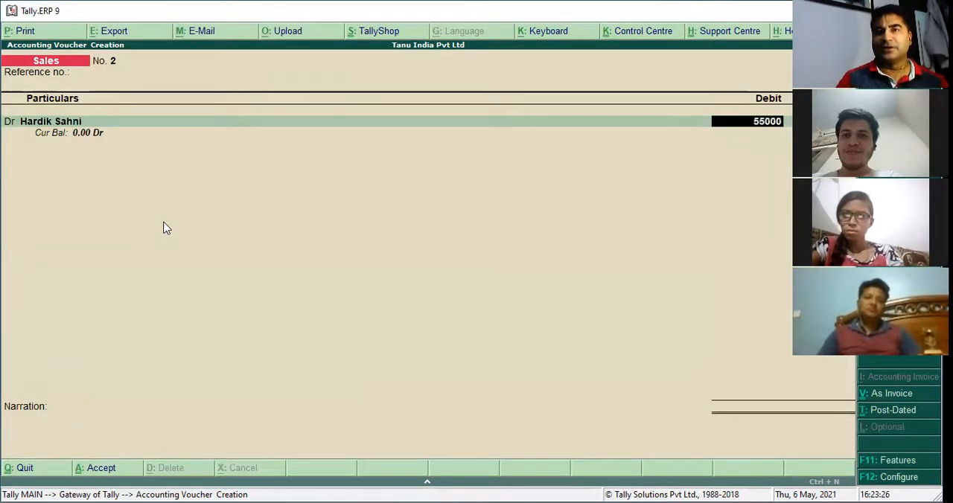
key(Return)
key(Return)
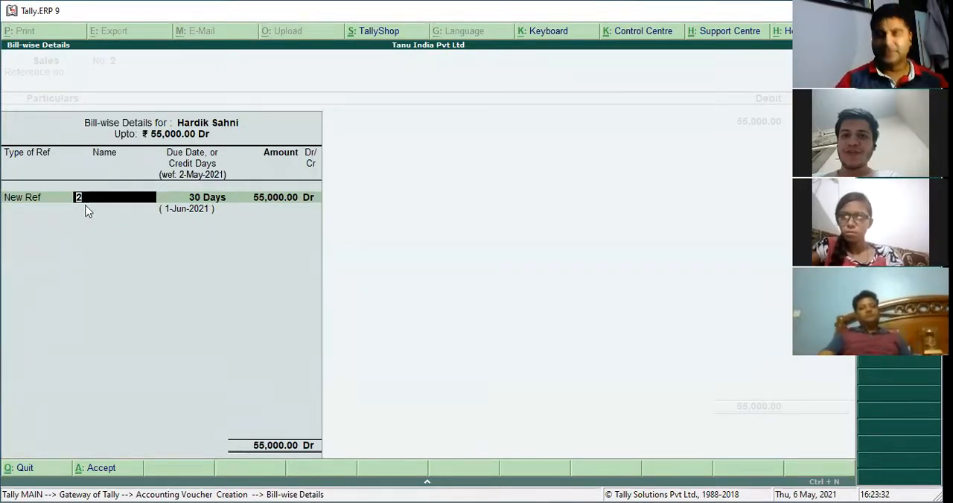
key(Return)
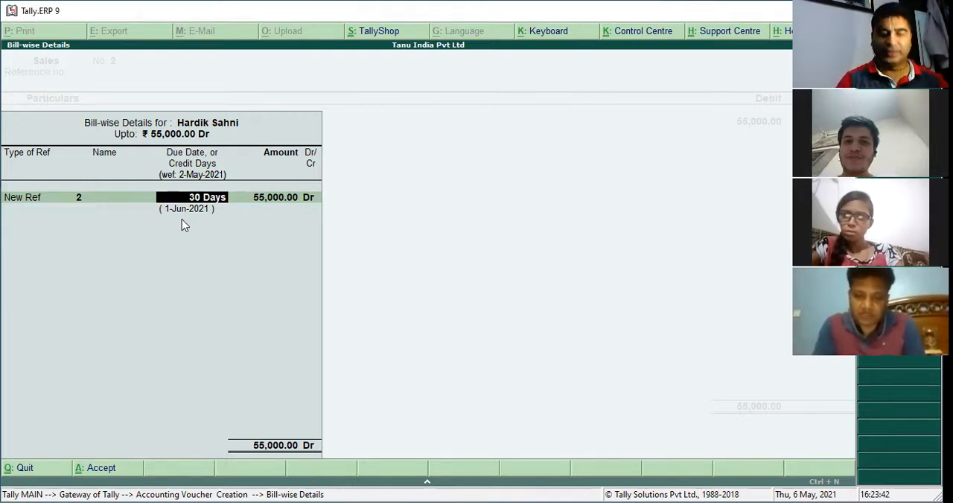
key(Return)
key(Return)
key(Return)
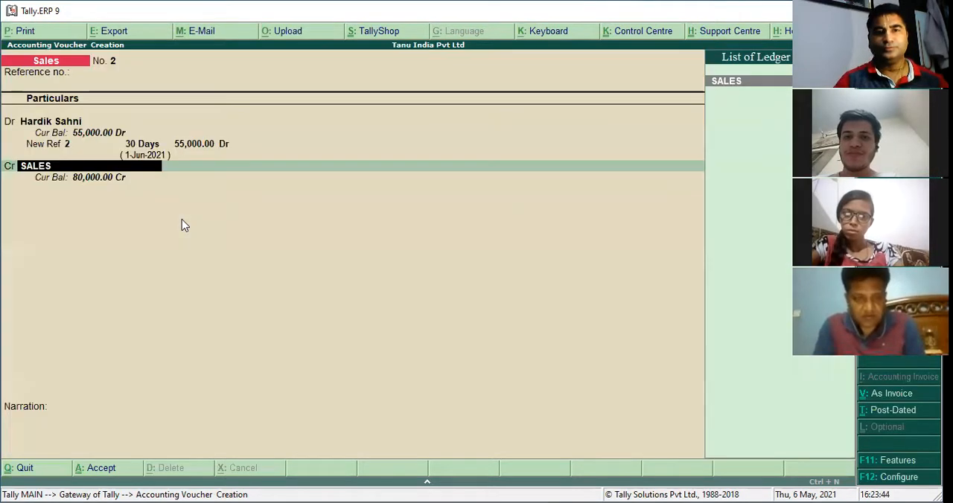
Credit the SALES ledger with 55,000 and save the sales voucher
key(Return)
key(Return)
key(Return)
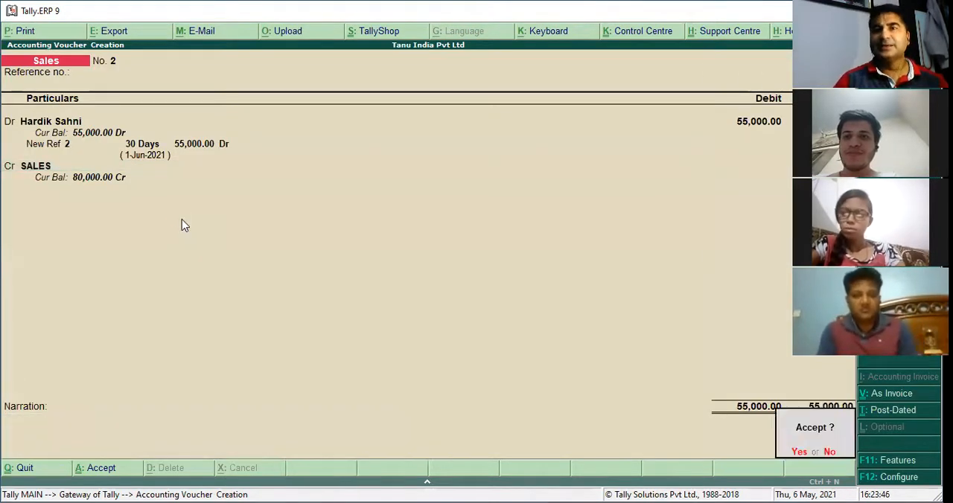
key(Return)
Start a receipt voucher dated 1-6-2021 and credit the customer's ledger with 30,000
key(F2)
text(1-4)
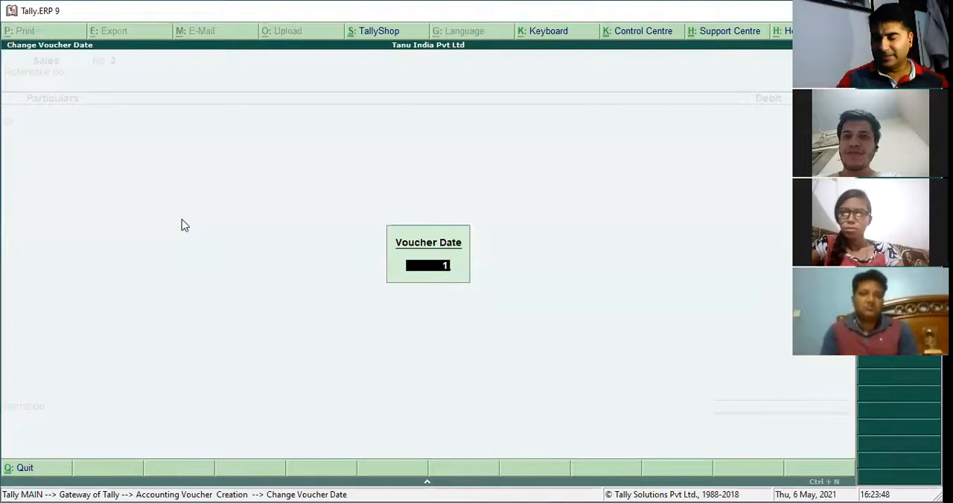
key(Return)
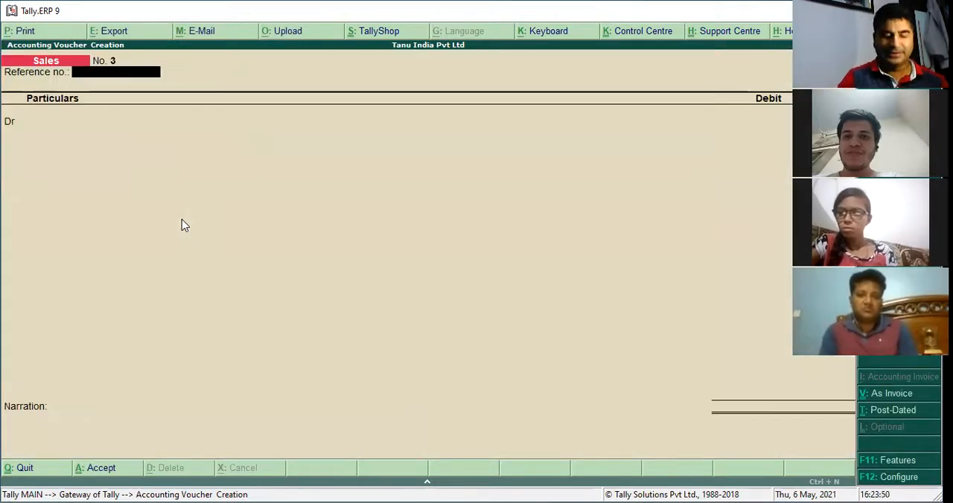
key(F6)
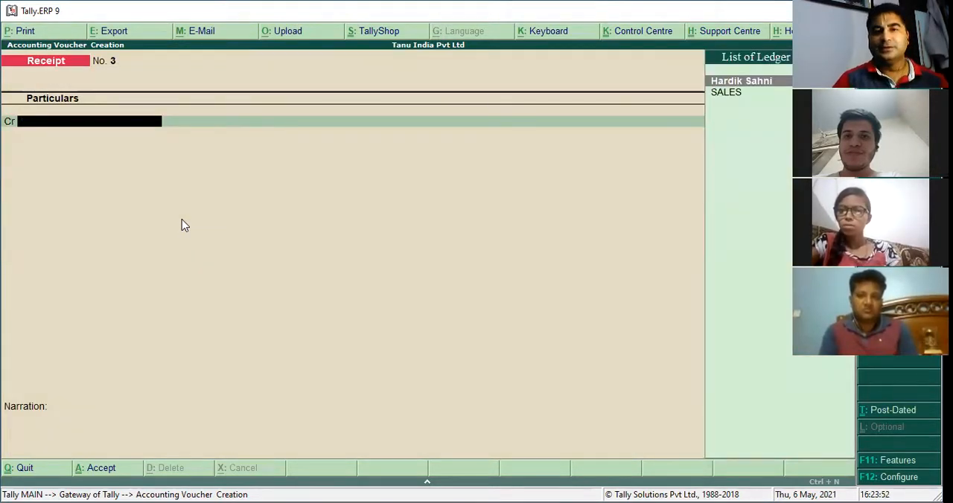
text(h)
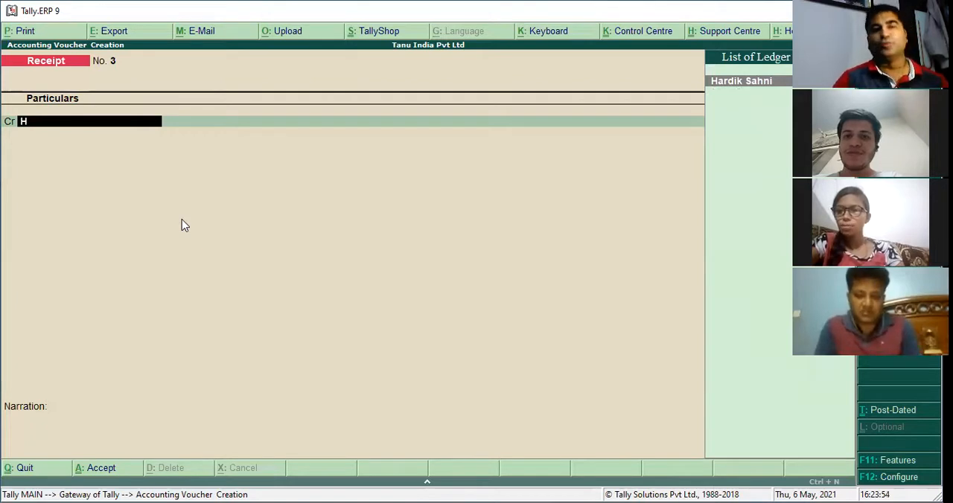
key(Return)
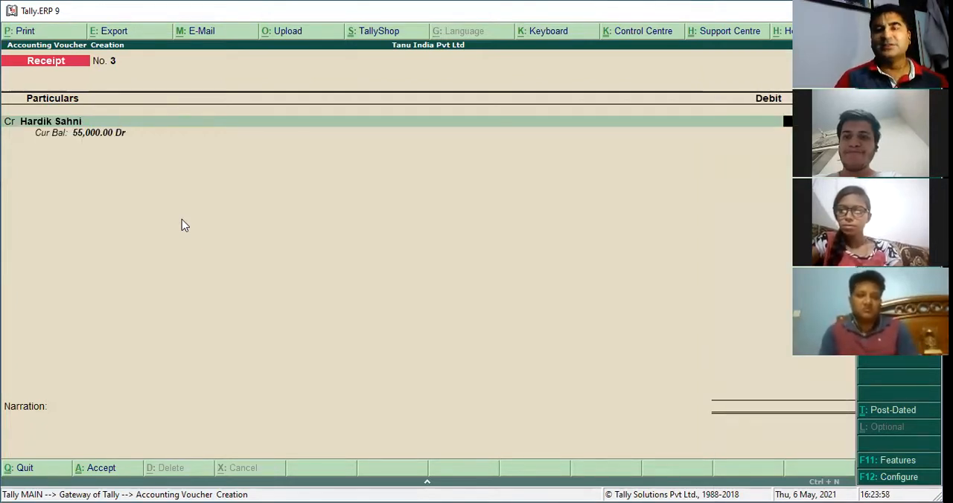
key(Return)
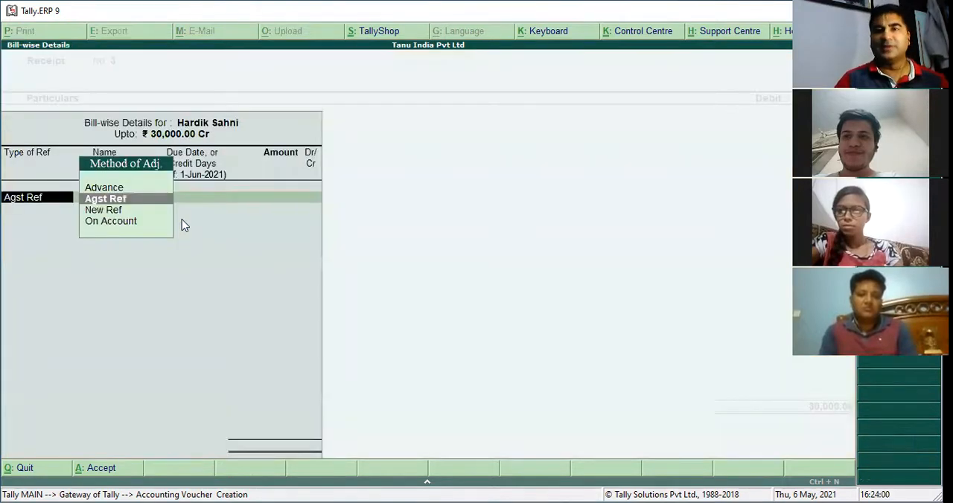
Allocate the 30,000 receipt as Agst Ref against pending bill 2
key(Return)
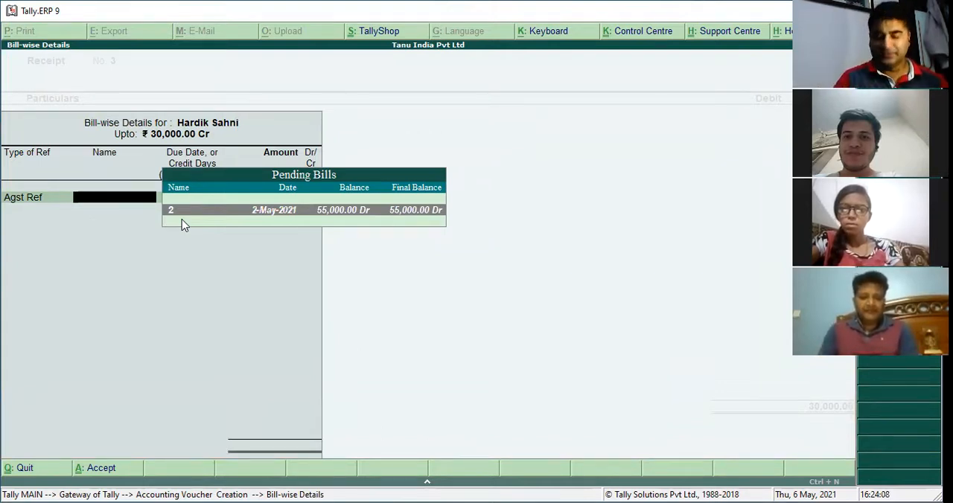
key(Return)
key(Return)
key(Return)
key(Return)
Complete the bill allocation, debit HDFC BANK with 30,000 as Cheque/DD and save the receipt voucher
key(Return)
key(Return)
key(Return)
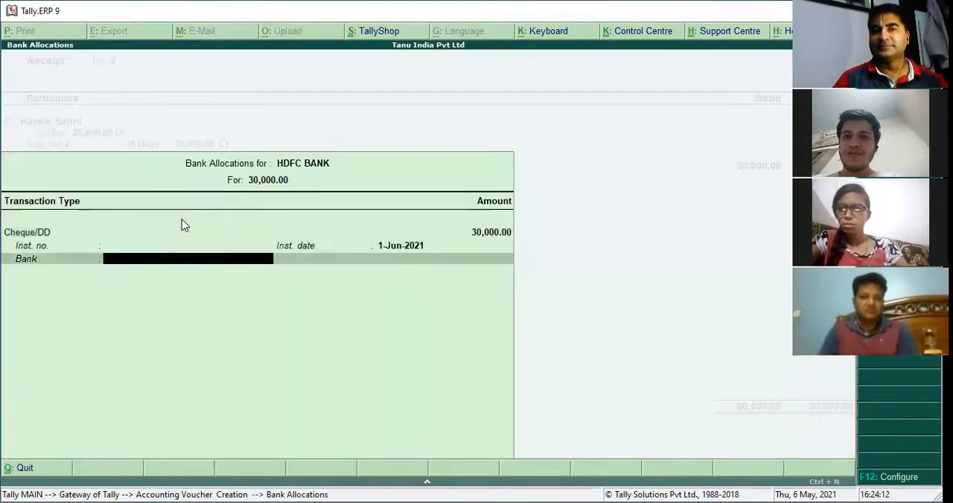
key(Return)
key(Return)
key(Return)
Date the new receipt voucher 1-6-2021 and credit the customer's ledger with 25,000
key(Return)
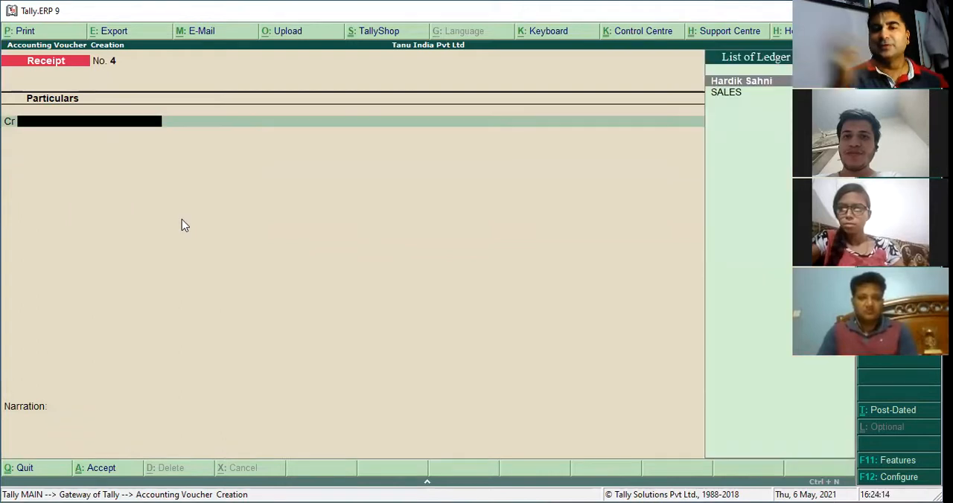
key(F2)
key(Return)
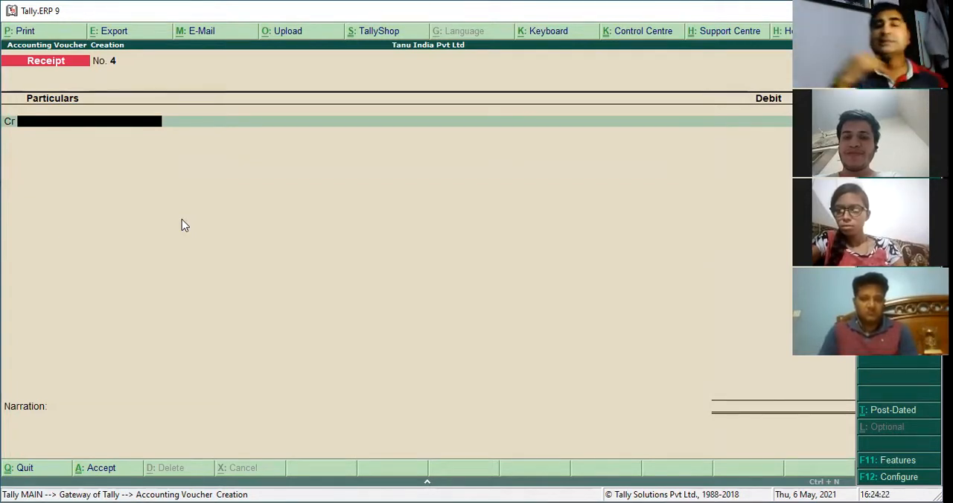
key(Escape)
key(F2)
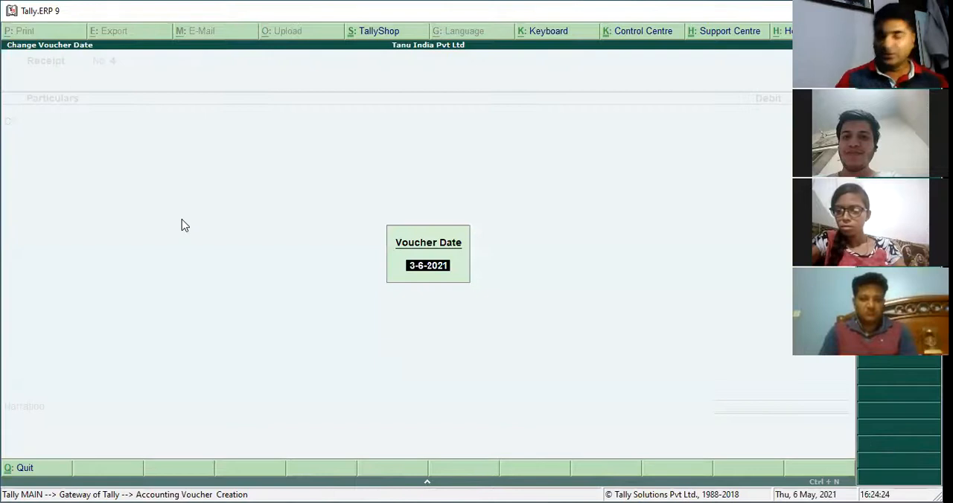
text(1-4)
key(Return)
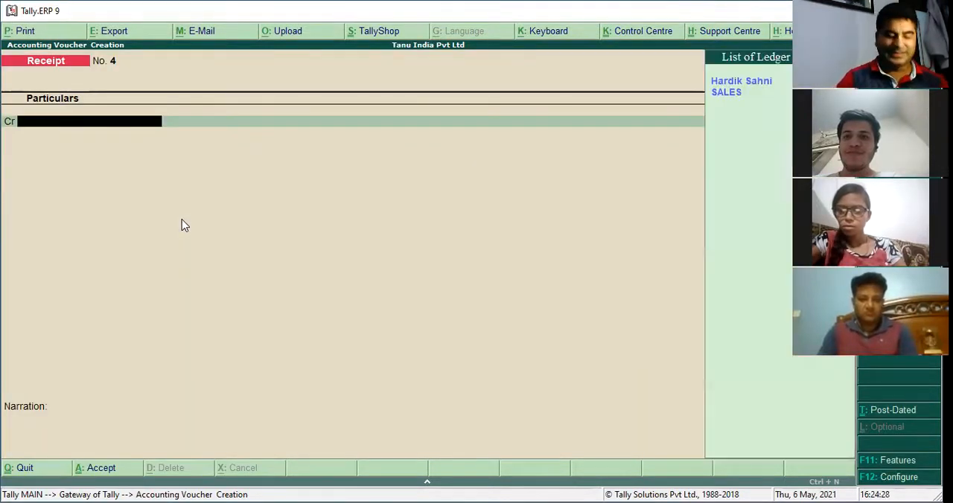
key(Return)
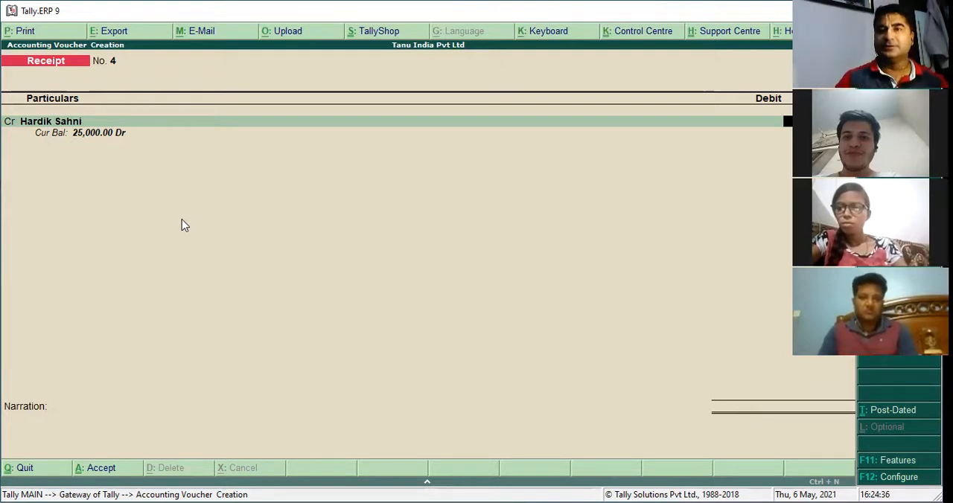
key(Return)
Allocate the 25,000 receipt as Agst Ref against pending bill 2
key(Return)
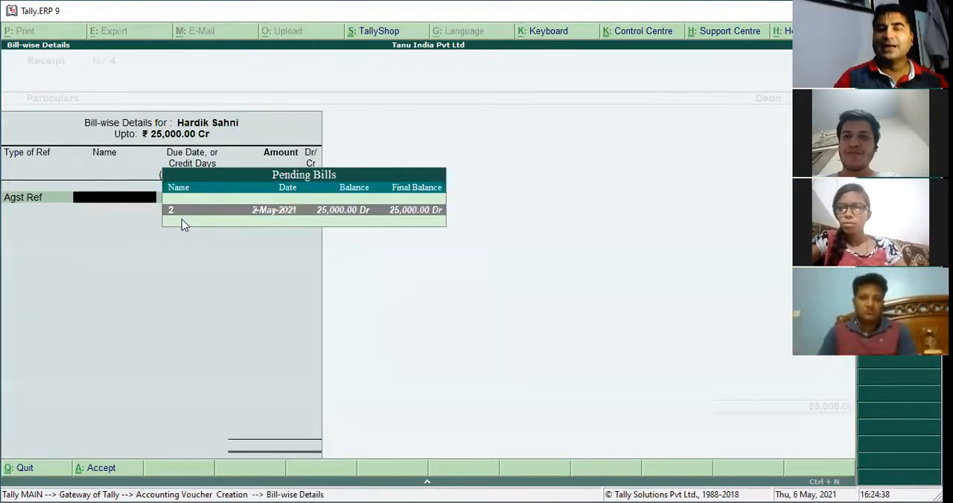
key(Return)
key(Return)
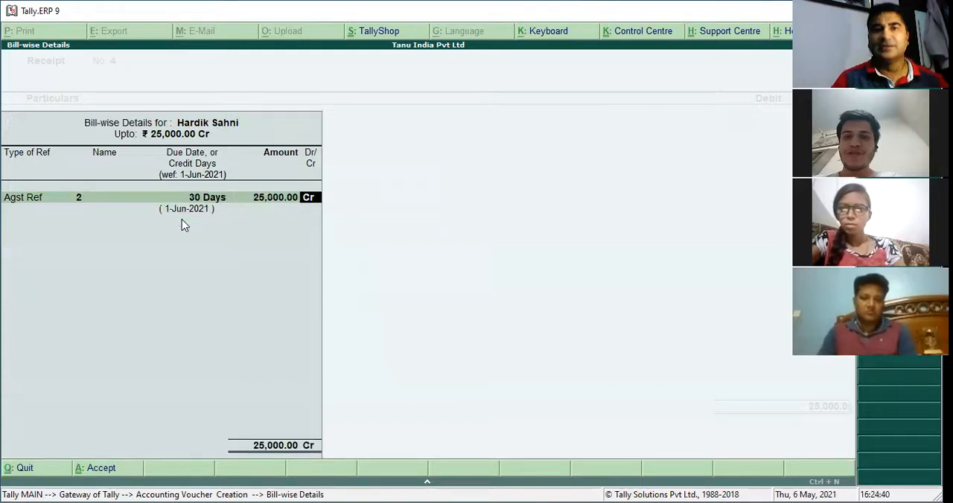
key(Return)
Debit HDFC BANK with 25,000 as Cheque/DD dated 1-Jun-2021 and save the receipt voucher
key(Return)
key(Return)
key(Return)
key(Return)
key(Return)
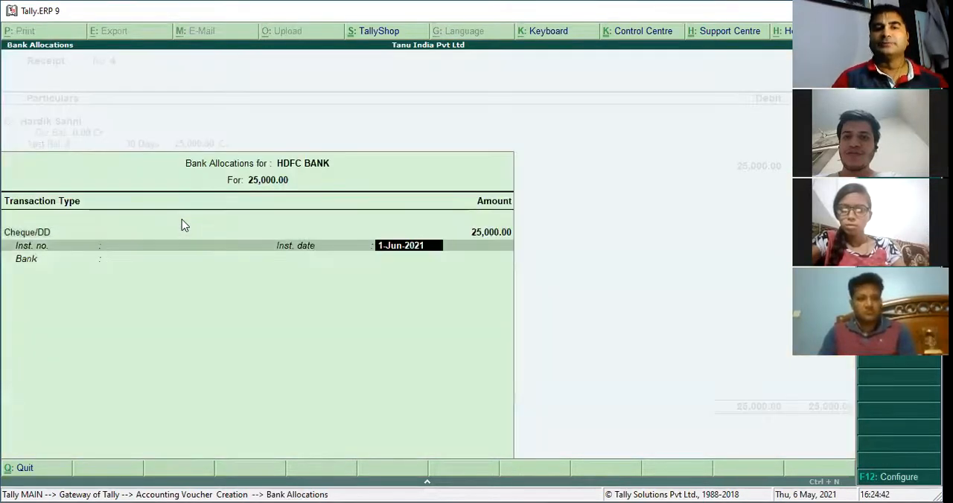
key(Return)
key(Return)
key(Return)
key(Return)
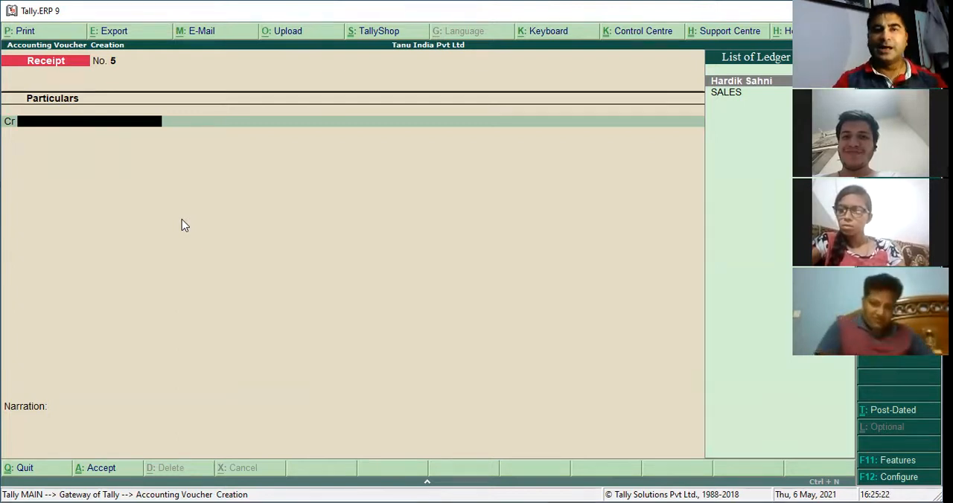
Credit the customer's ledger with 10,000 in the new receipt voucher
key(Return)
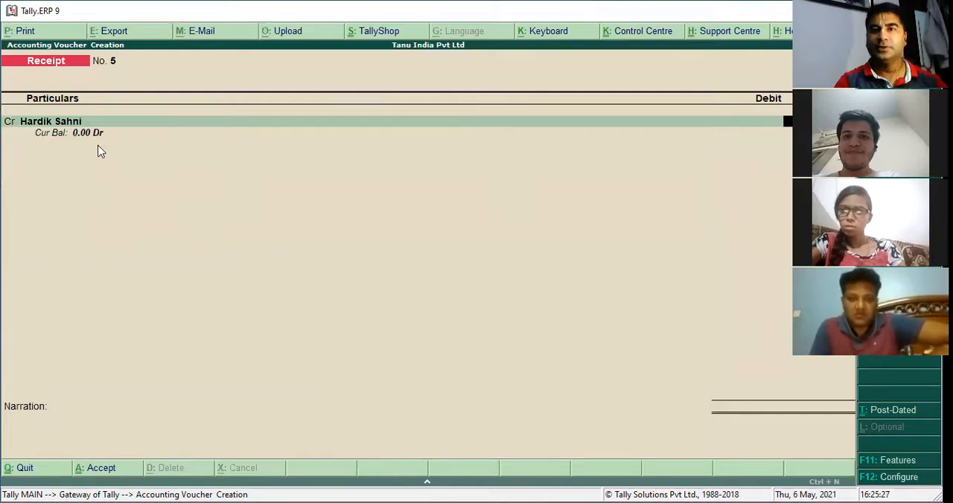
key(BackSpace)
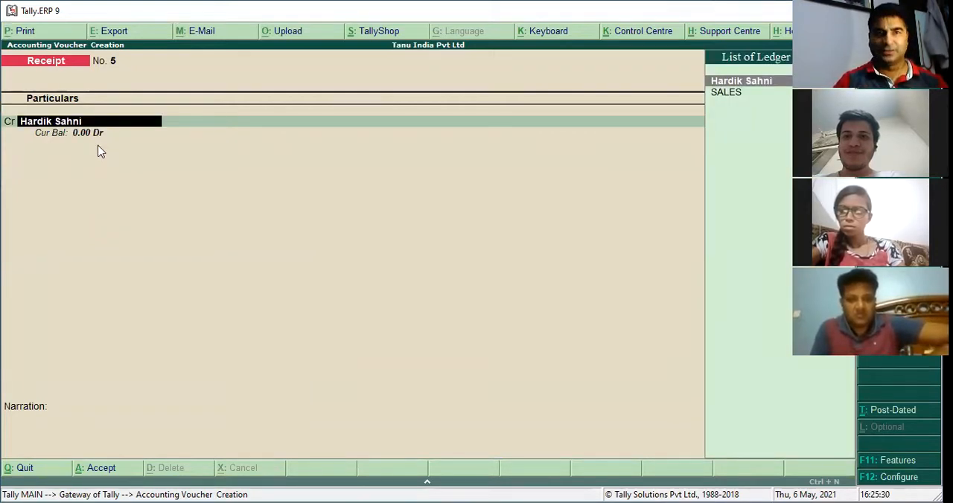
key(Return)
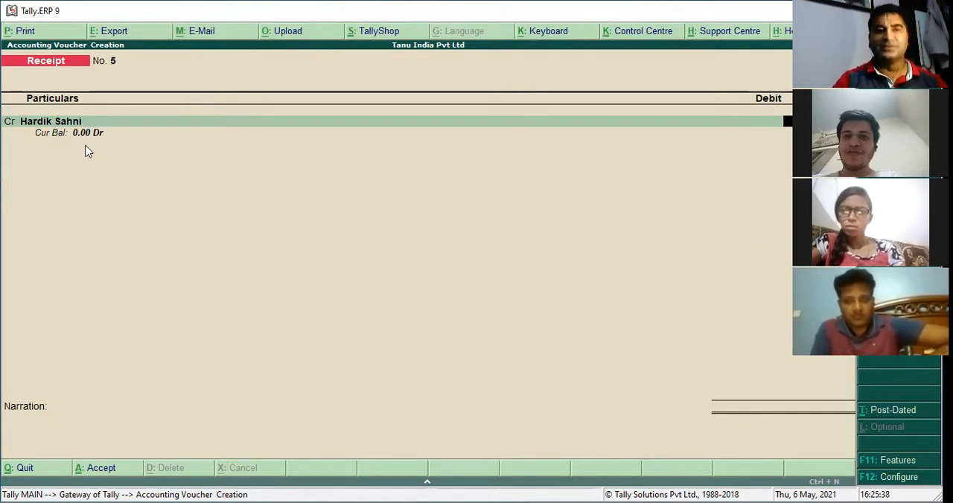
key(Return)
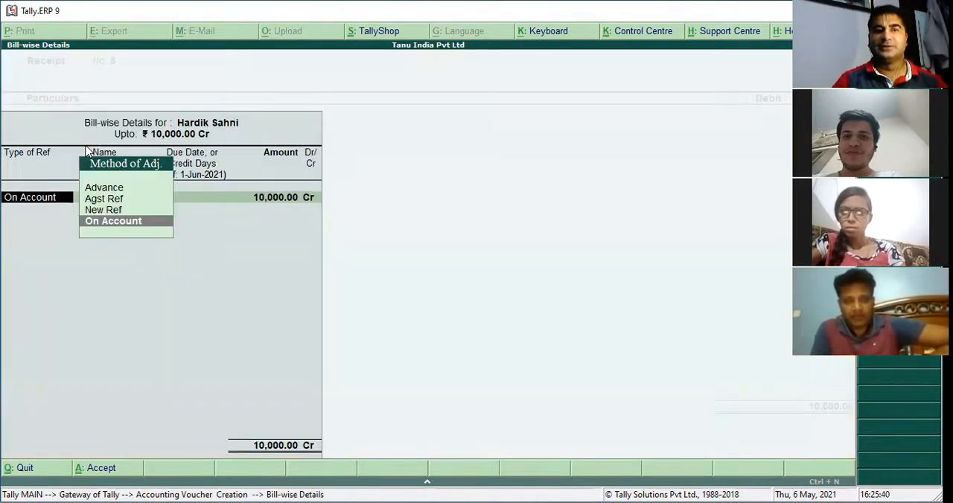
Allocate the 10,000 receipt as an Advance named ADV H1 with 30 days' credit
key(Up)
key(Up)
key(Up)
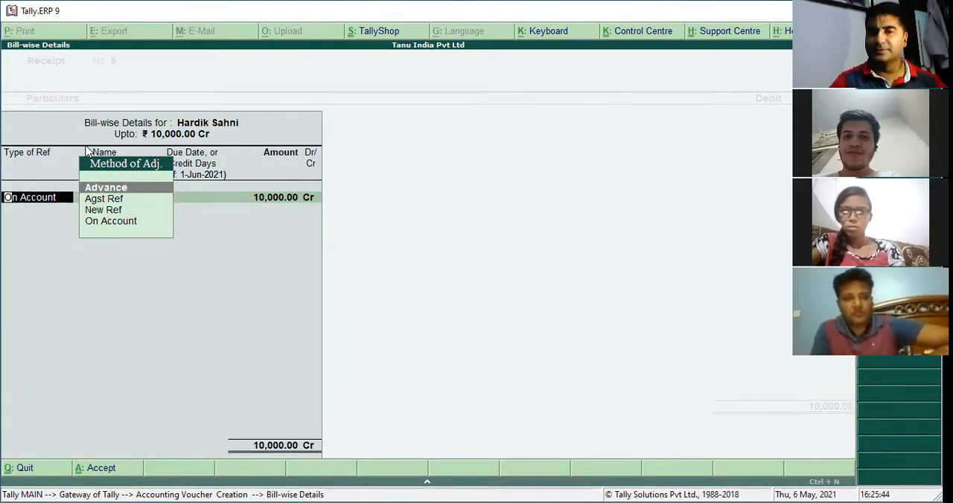
key(Return)
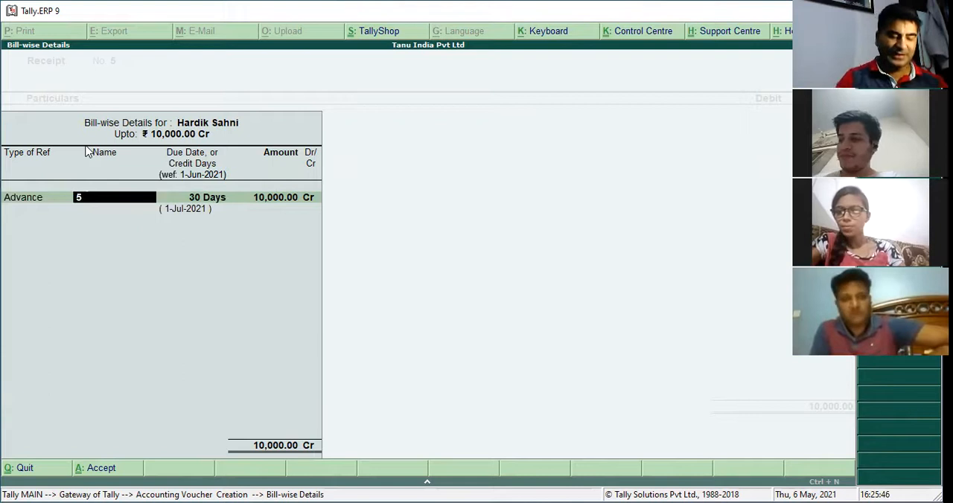
text(ADV H1)
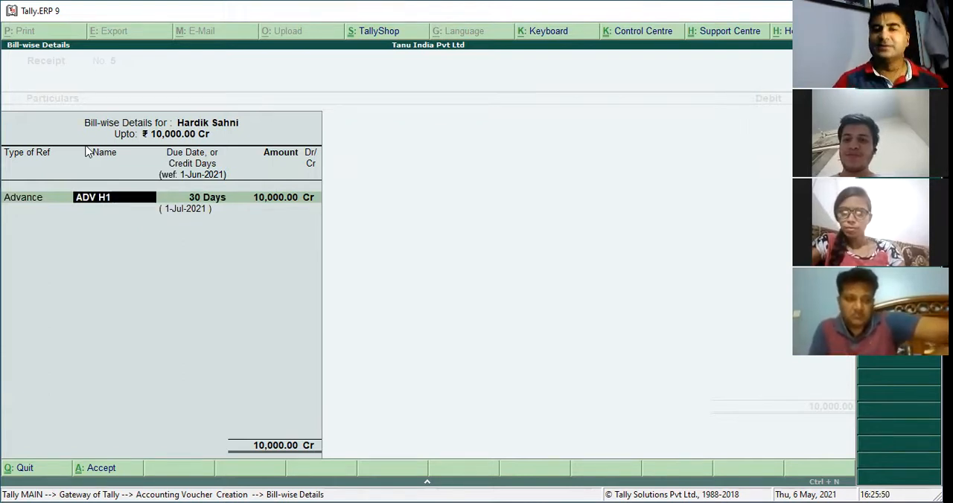
key(Return)
key(Return)
key(Return)
Debit HDFC BANK with 10,000 as Cheque/DD and save the advance receipt voucher
key(Return)
key(Return)
key(Return)
key(Return)
key(Return)
key(Return)
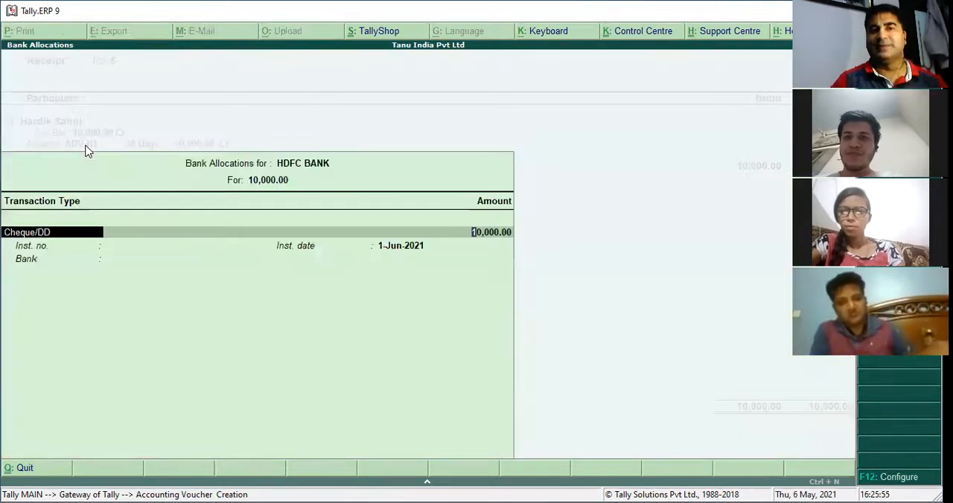
key(Return)
key(Return)
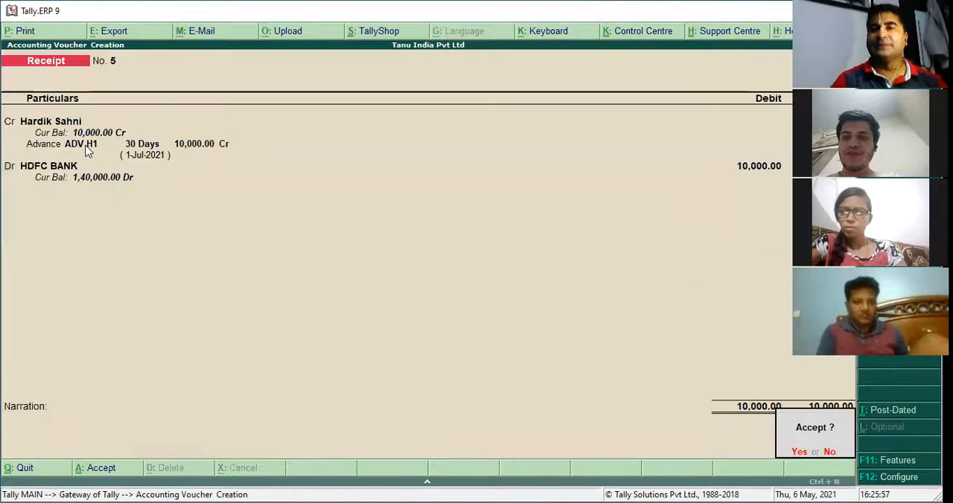
key(Return)
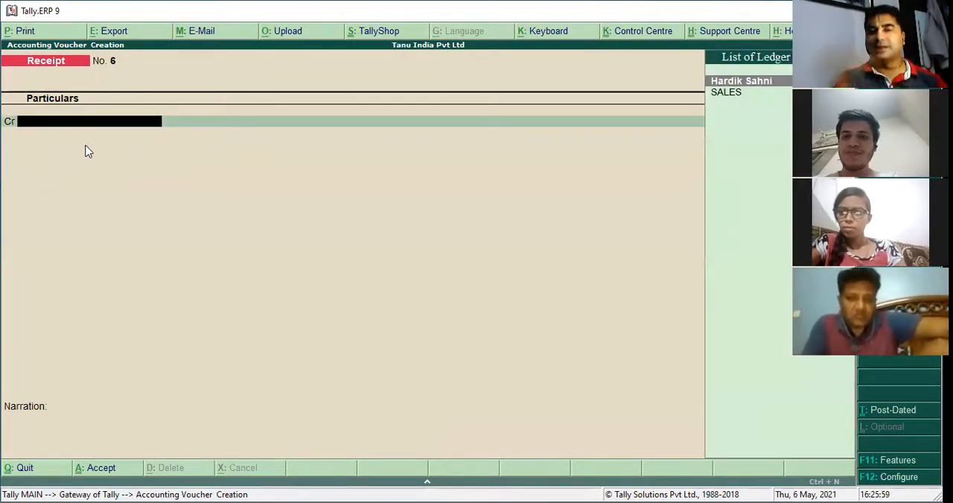
Start a sales voucher dated 2-6-2021 in voucher mode and debit the customer's ledger with 15,000
key(F2)
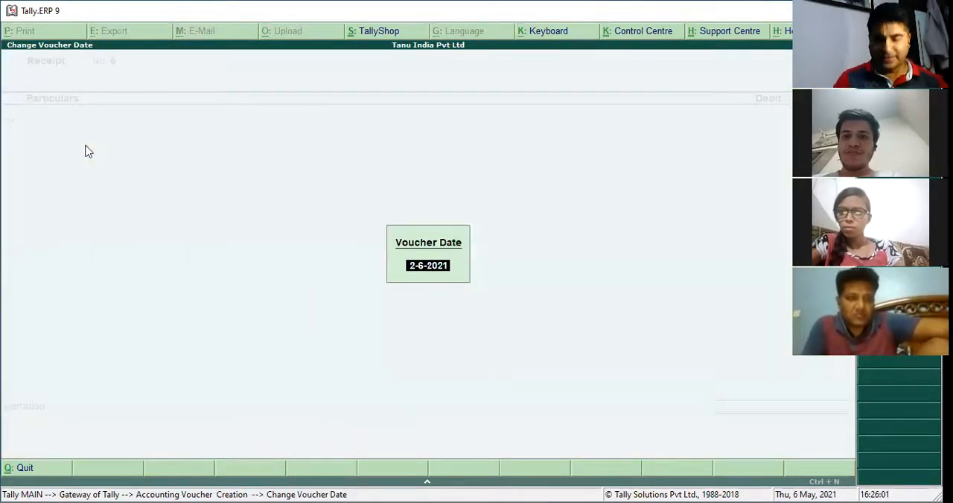
key(Return)
key(F8)
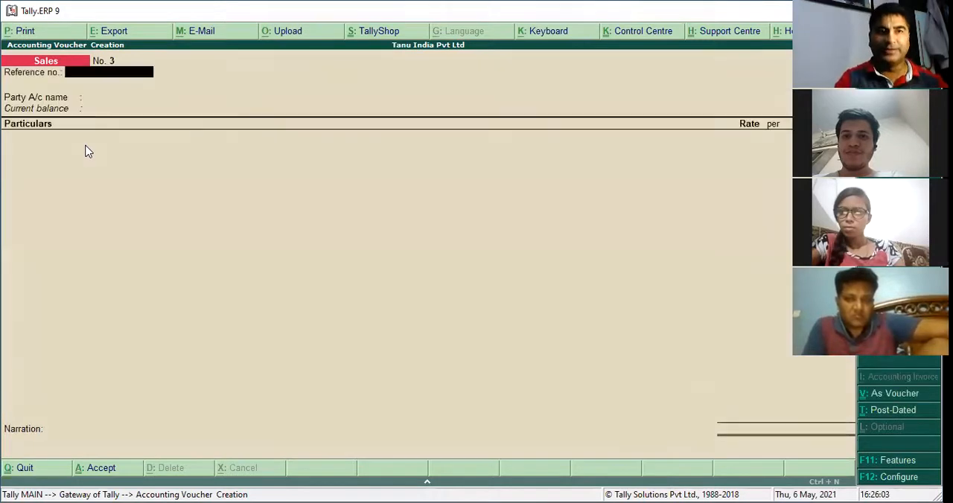
key(ctrl+v)
key(Return)
text(H)
key(Return)
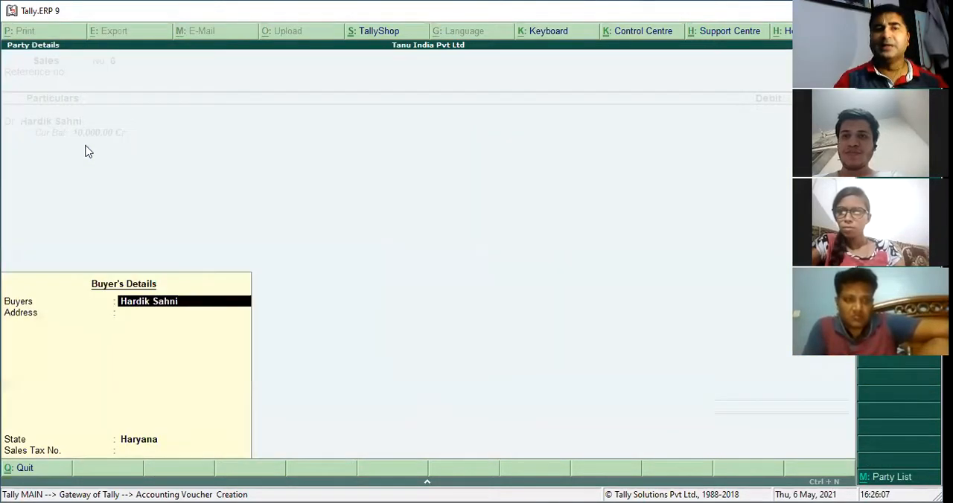
key(Return)
text(15000)
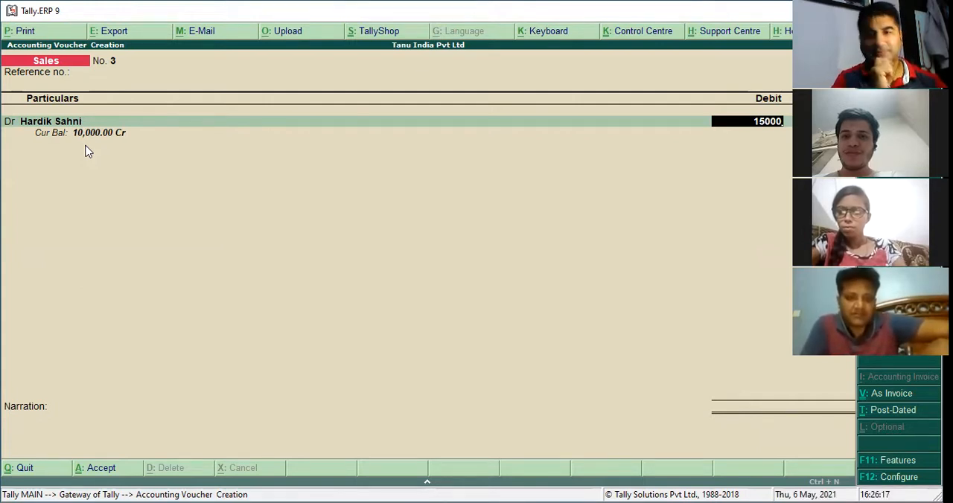
Allocate 10,000 of the sale as Agst Ref against the pending advance ADV H1
key(Return)
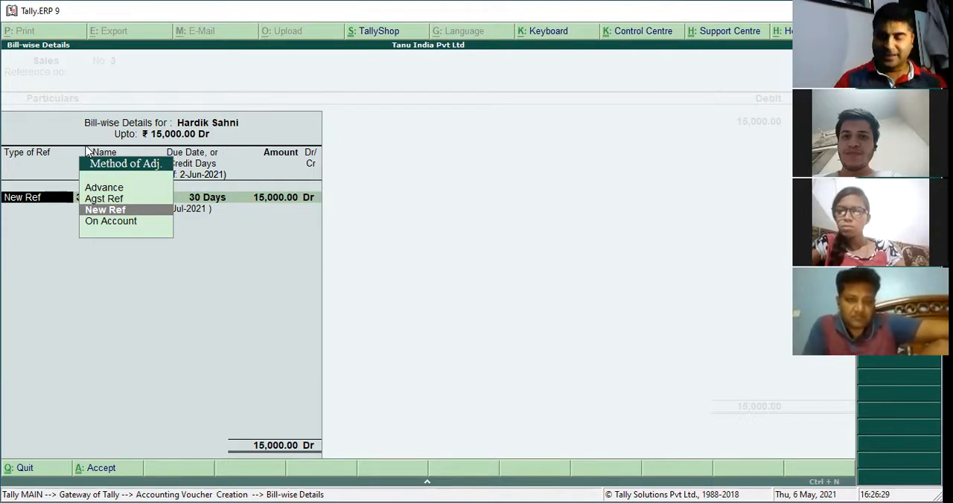
key(Up)
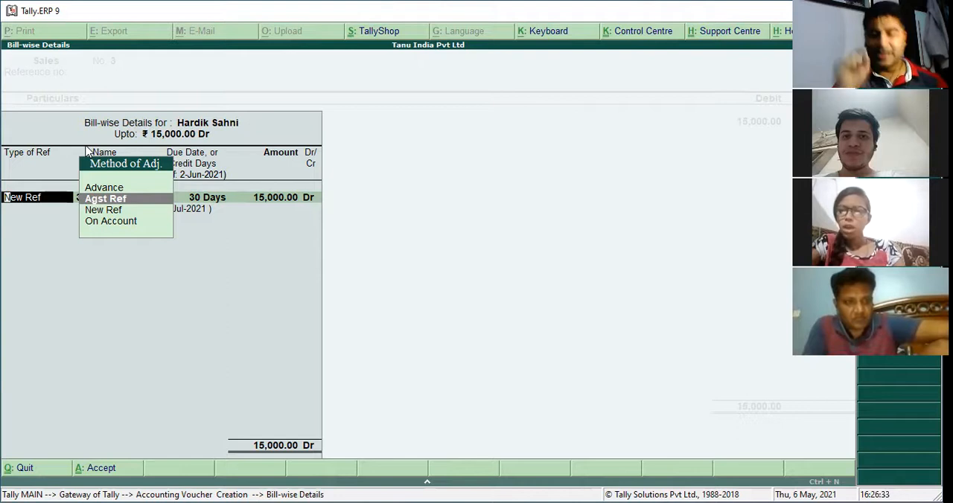
key(Return)
key(Down)
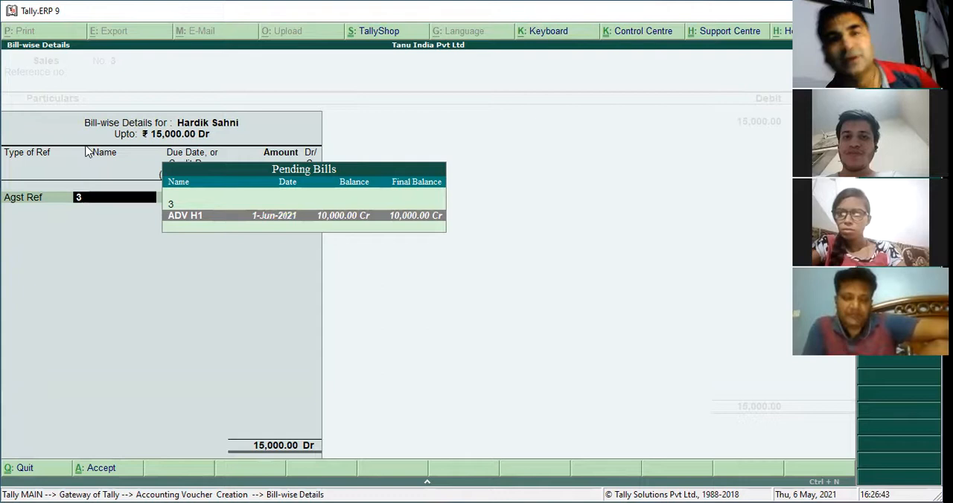
key(Return)
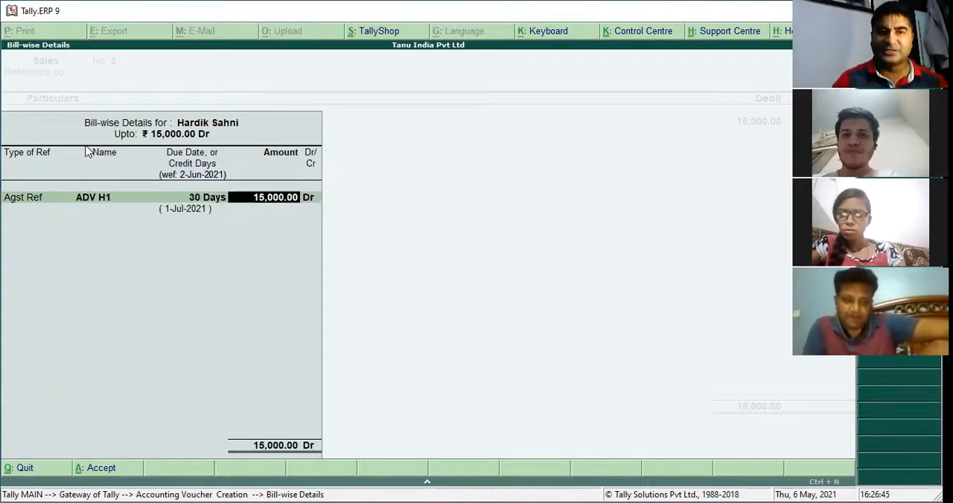
text(1000)
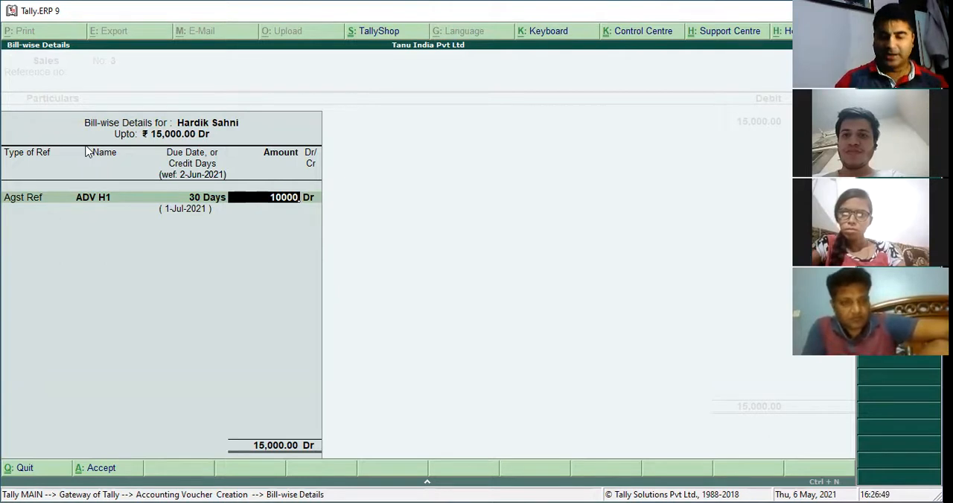
key(Return)
key(Return)
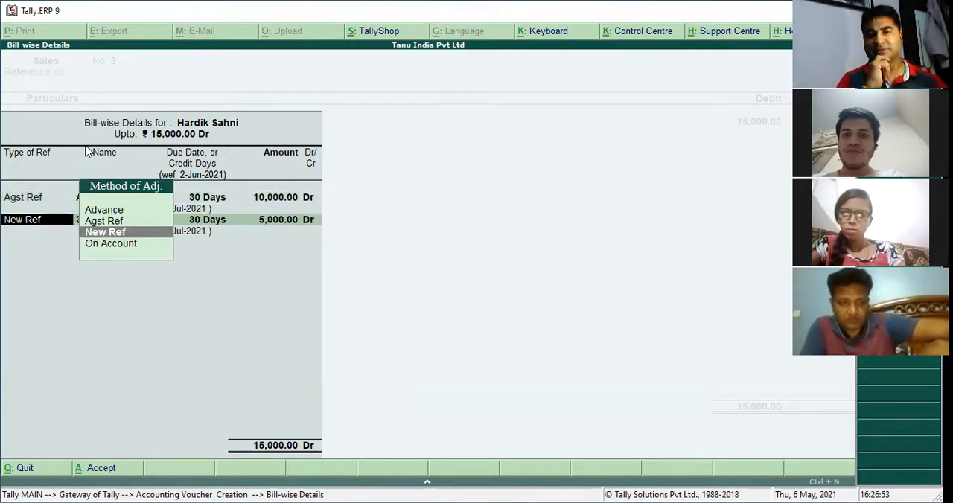
Allocate the remaining 5,000 of the sale as New Ref 3 with 30 days' credit
key(Return)
key(Return)
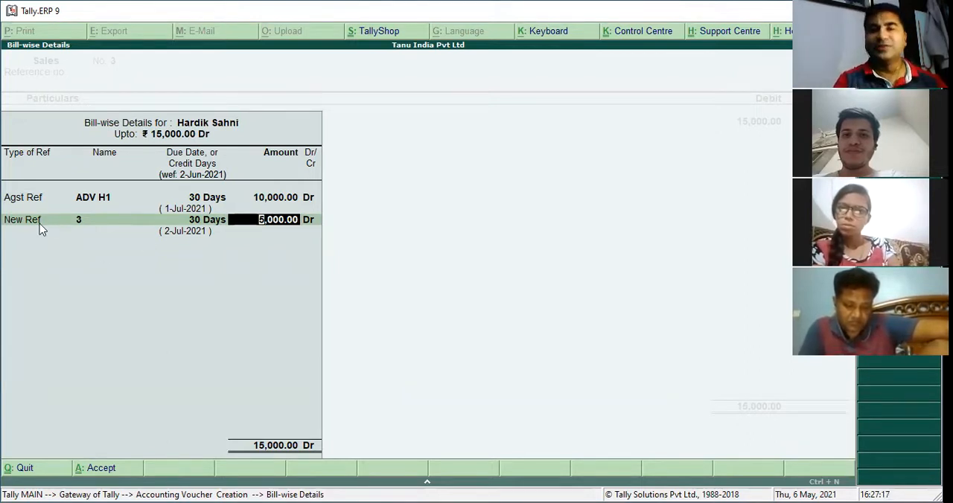
key(Return)
key(Return)
key(Return)
key(Return)
key(Return)
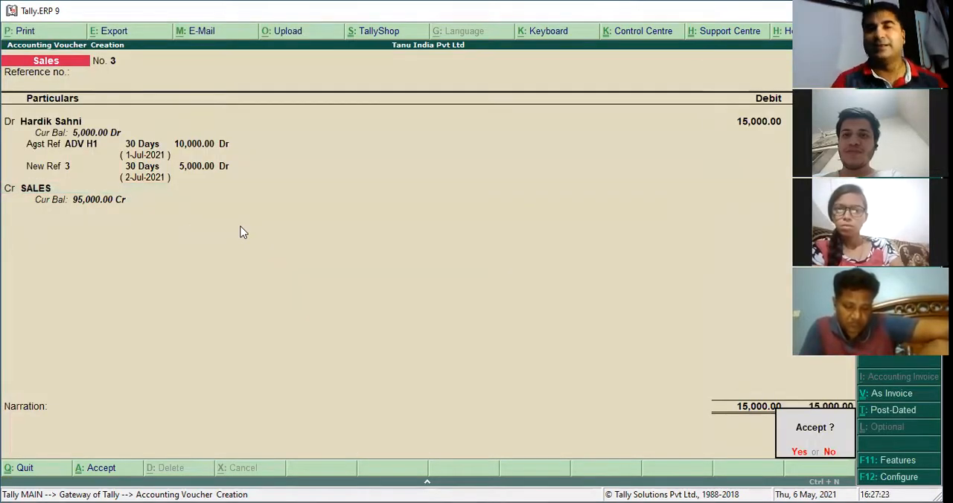
Credit the SALES ledger with 15,000 and save the sales voucher
key(Return)
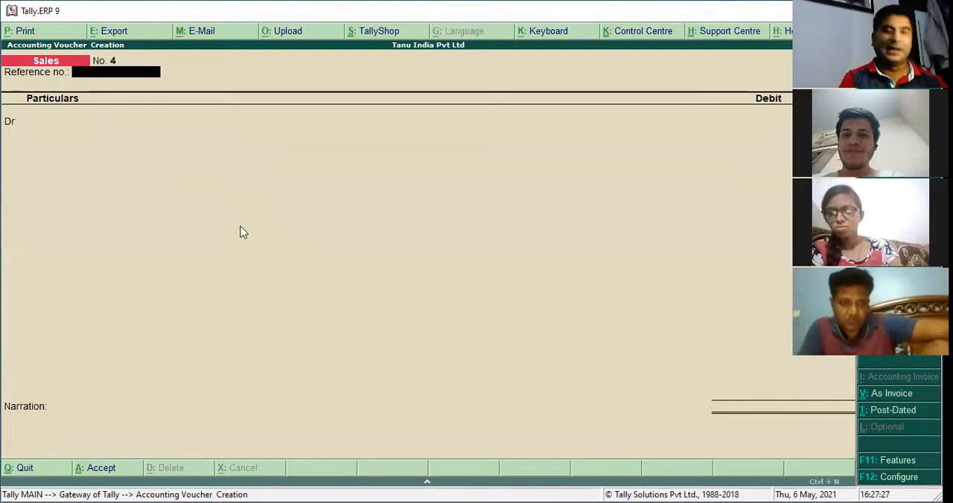
Leave the sales voucher entry and display the customer's ledger vouchers from the account books
key(Escape)
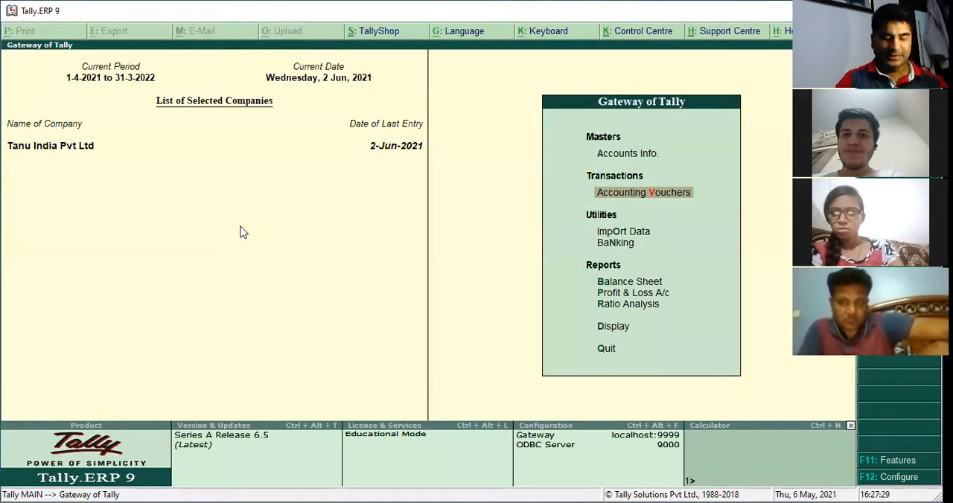
key(Down)
key(Down)
key(Down)
key(Down)
key(Down)
key(Down)
key(Return)
key(Down)
key(Down)
key(Return)
key(Down)
key(Return)
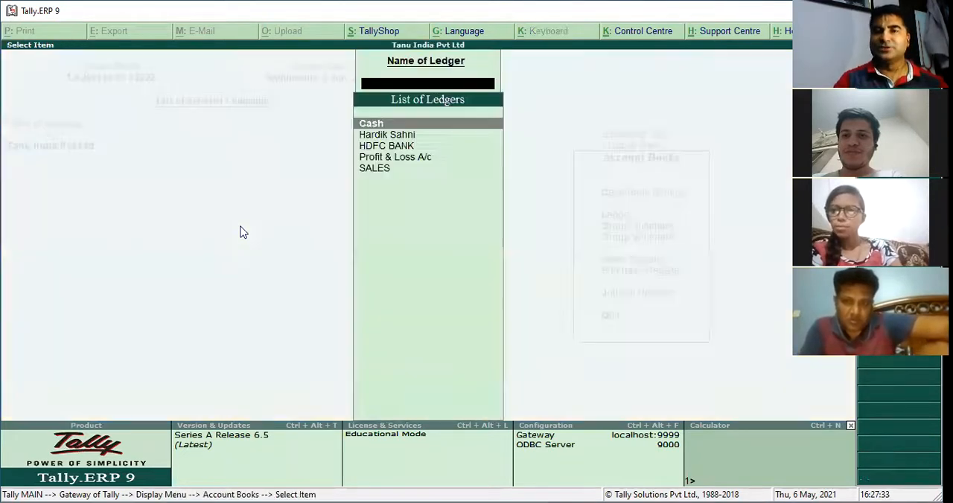
key(Down)
key(Return)
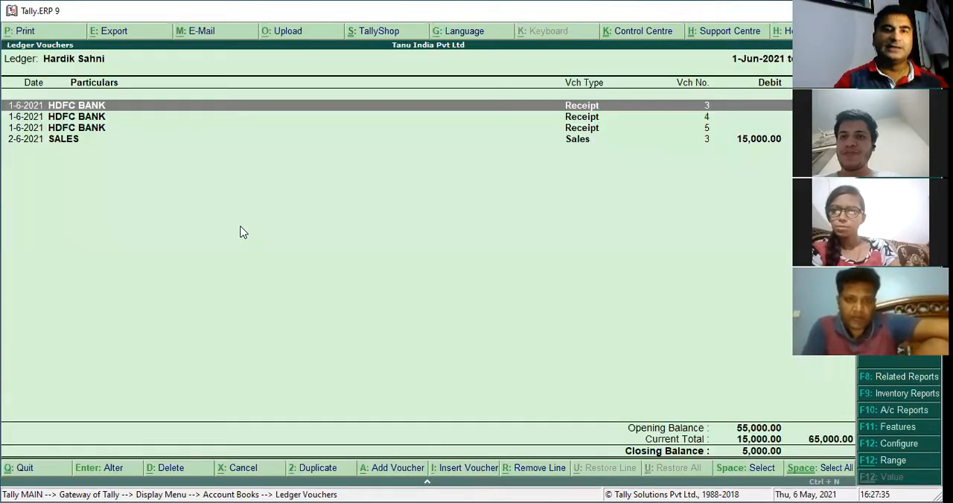
Set the customer's ledger report period to start from 1-4-2021
key(F2)
text(1-4)
key(Return)
Configure the ledger report to the Detailed format with bill-wise details, and select the Agst Ref H1 line
key(Return)
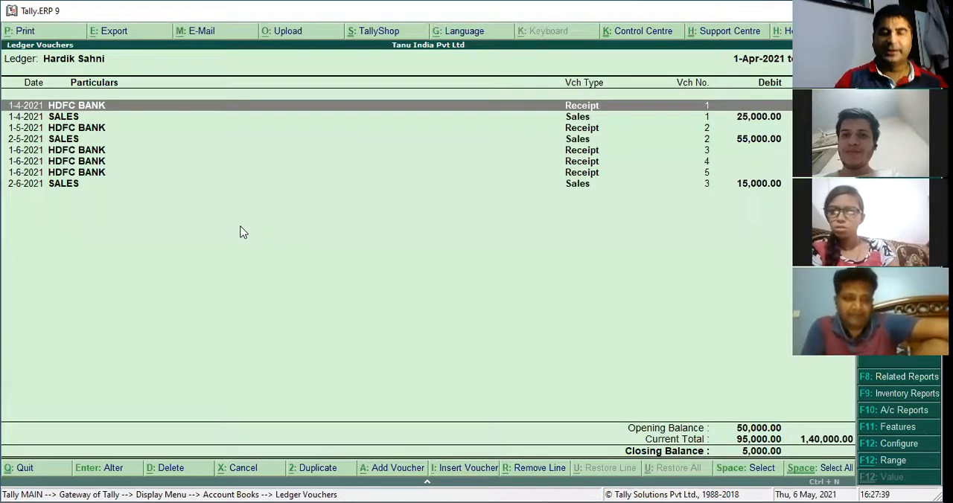
key(F12)
key(Down)
key(Return)
key(Return)
key(Down)
key(Up)
key(Up)
key(y)
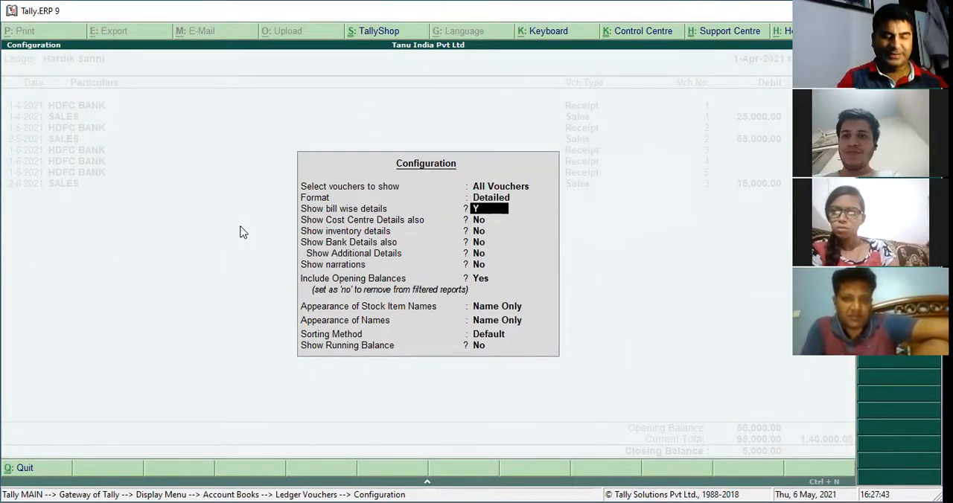
key(Return)
key(ctrl+a)
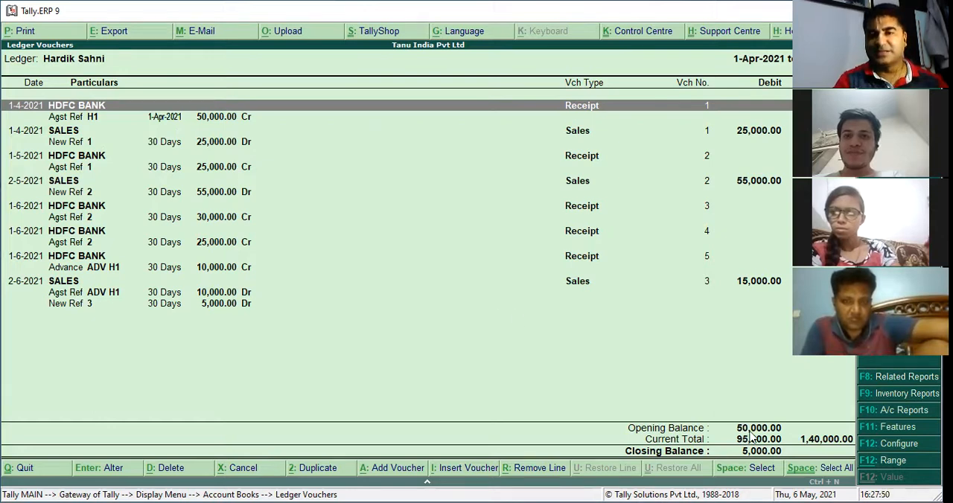
click(84, 123)
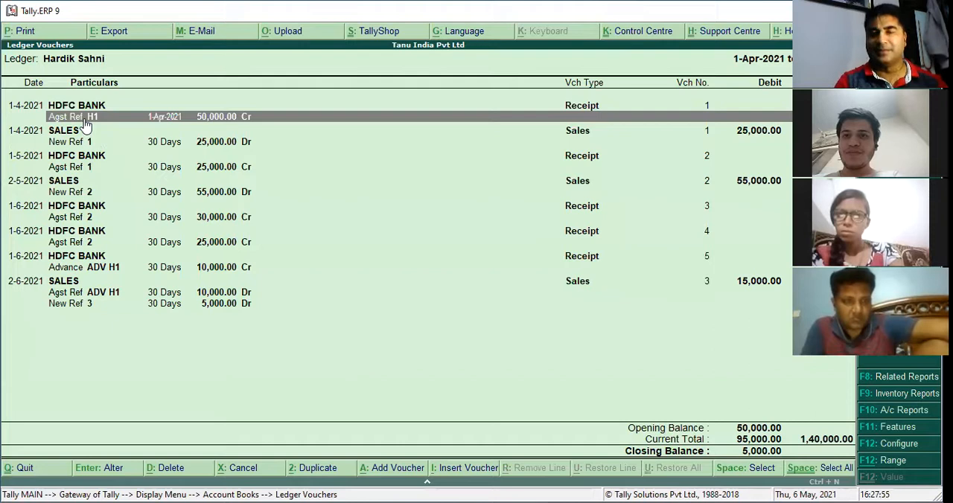
Turn on the running balance for the detailed ledger report
key(F12)
key(Return)
key(Return)
key(Return)
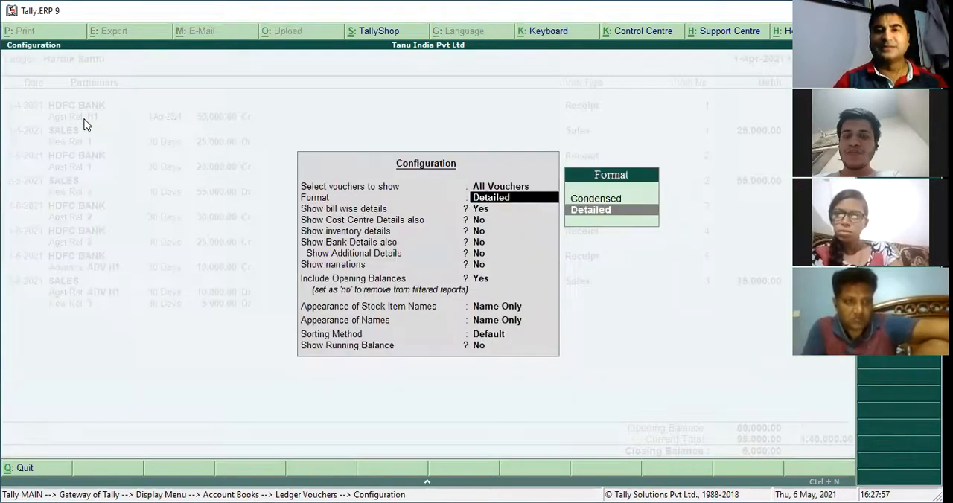
key(Return)
key(Return)
key(Return)
key(Return)
key(Return)
key(Return)
key(Return)
key(Return)
key(Return)
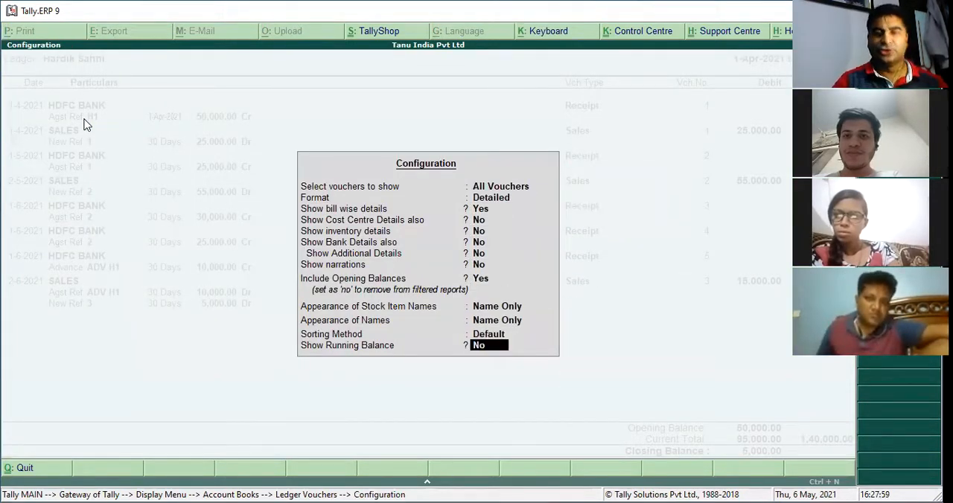
key(Return)
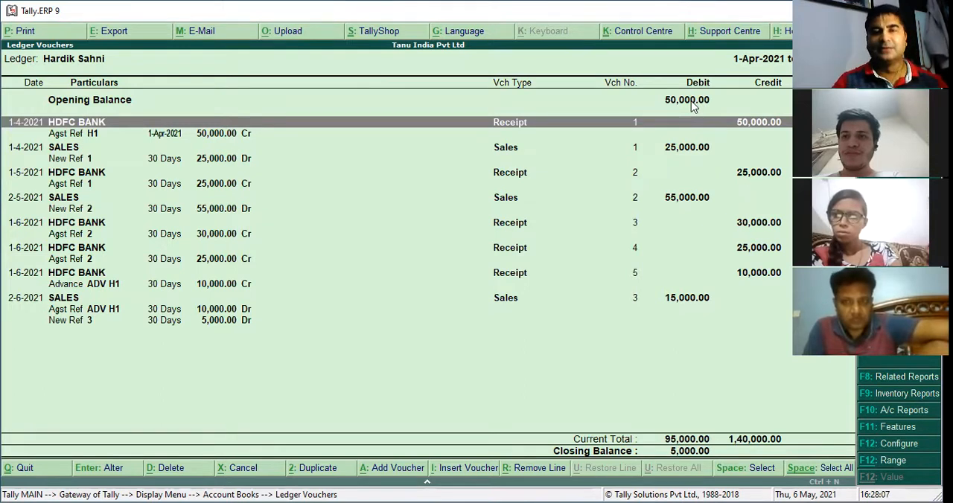
Examine the ledger entries one by one, matching each sale's New Ref with the receipts allocated against it
key(Down)
key(Down)
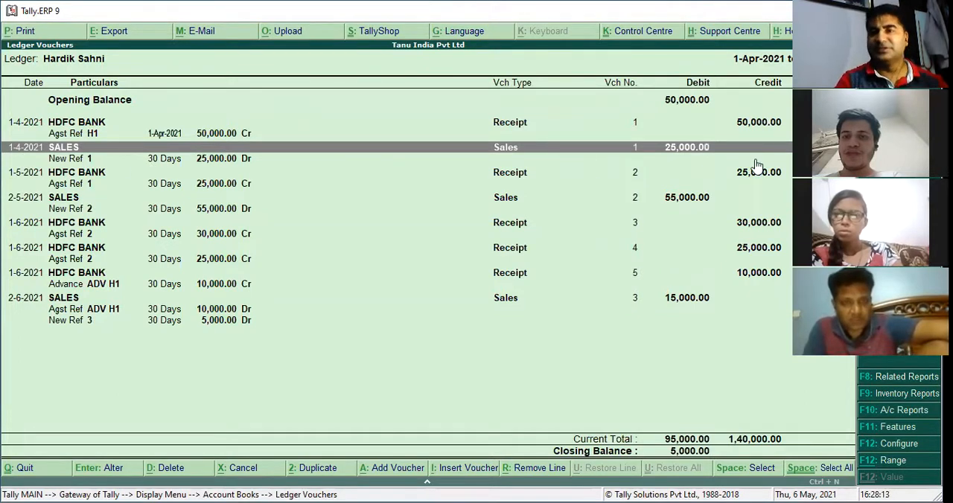
key(Down)
key(Down)
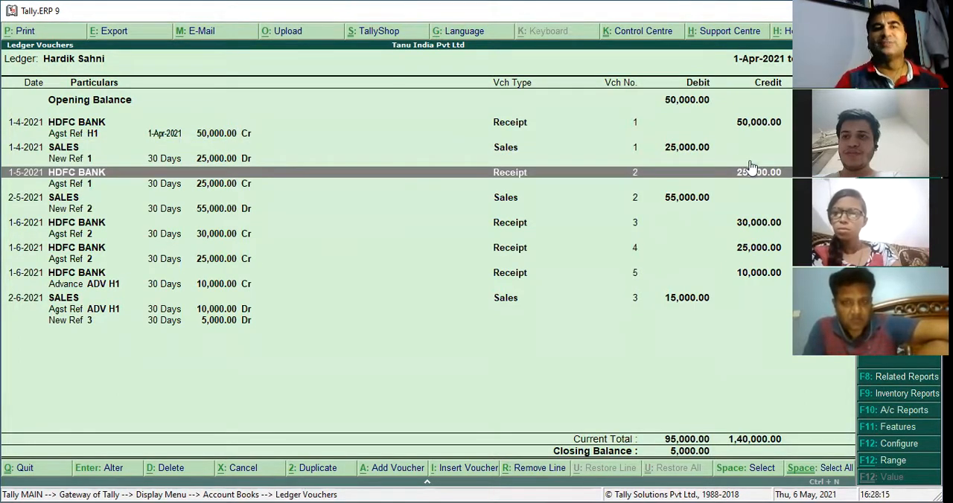
key(Down)
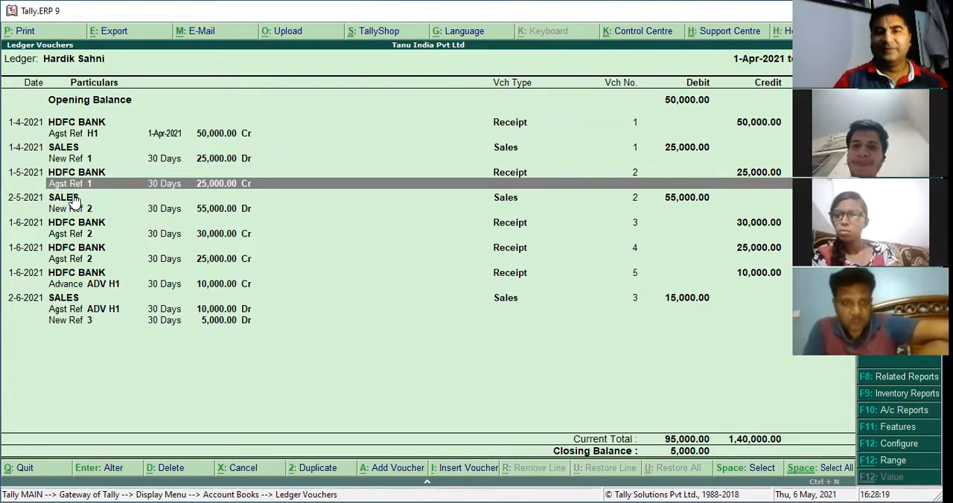
key(Down)
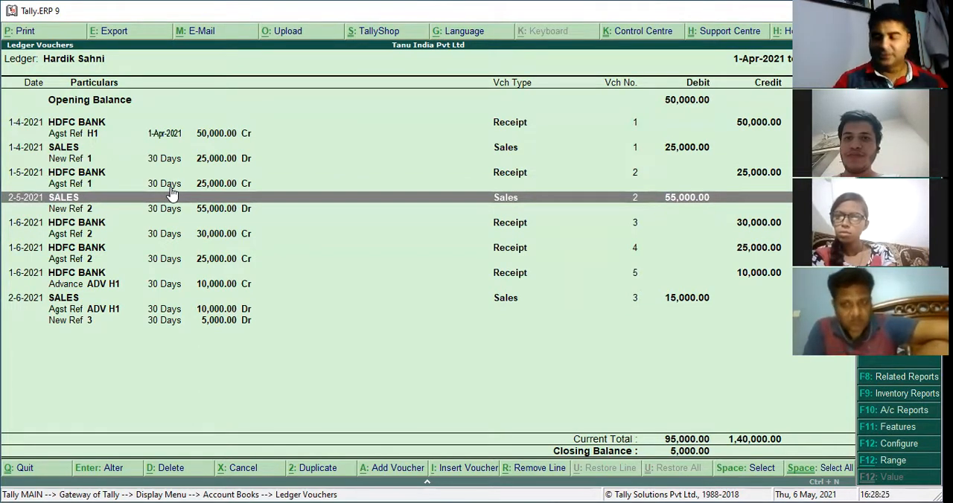
key(Down)
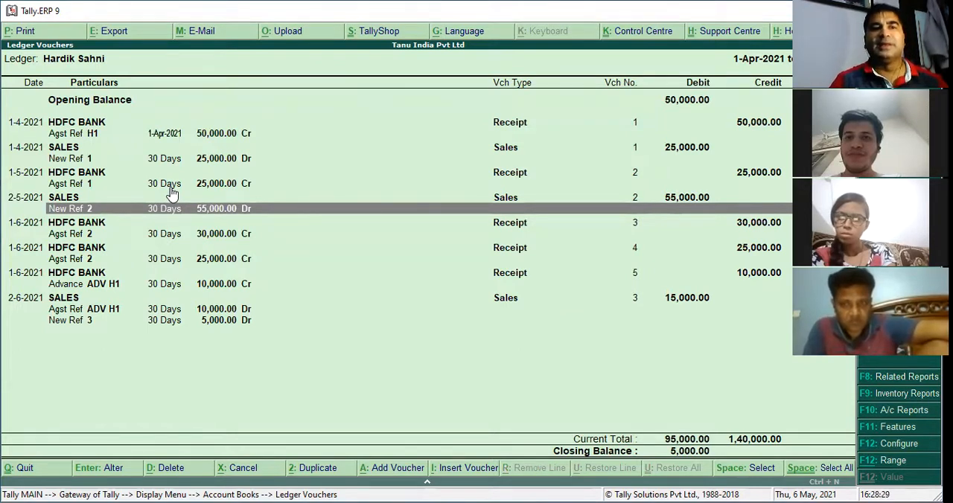
key(Down)
key(Down)
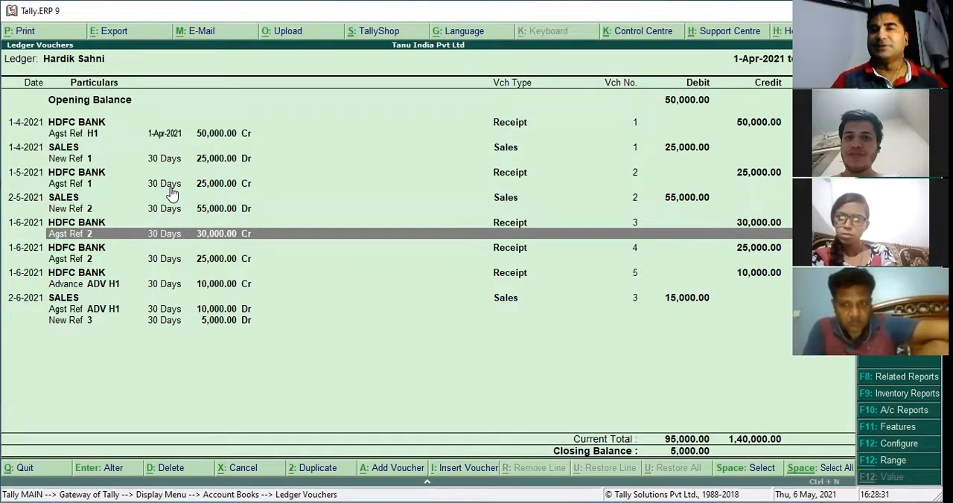
key(Up)
key(Down)
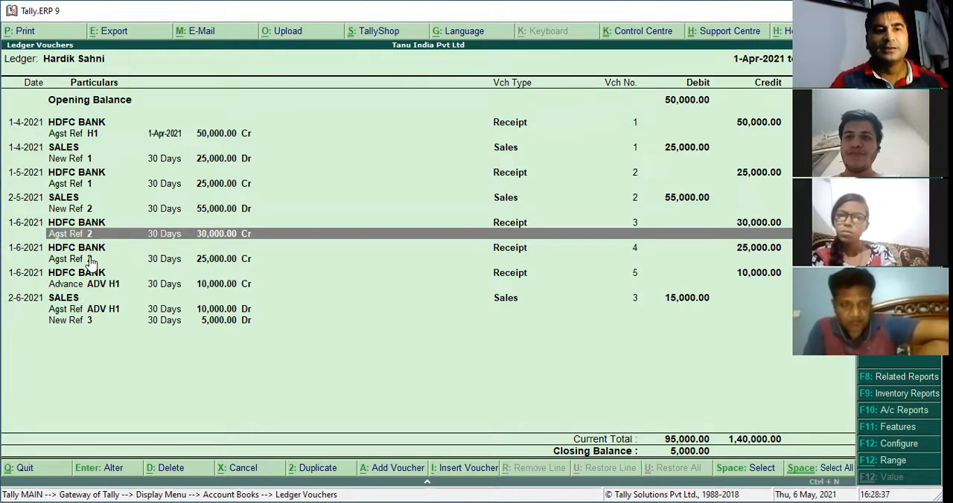
key(Up)
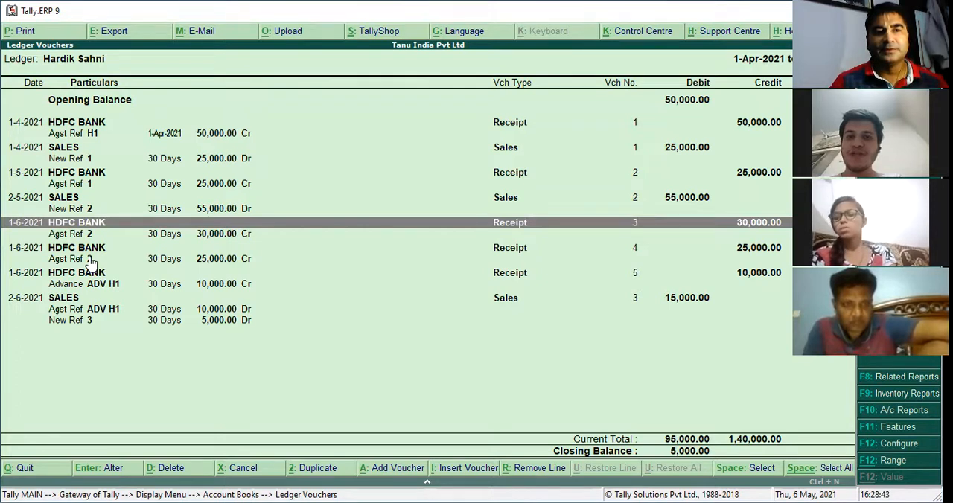
Change the date of the 25,000 HDFC BANK receipt against bill 2 to 1-7-2021 and save it
key(Down)
key(Down)
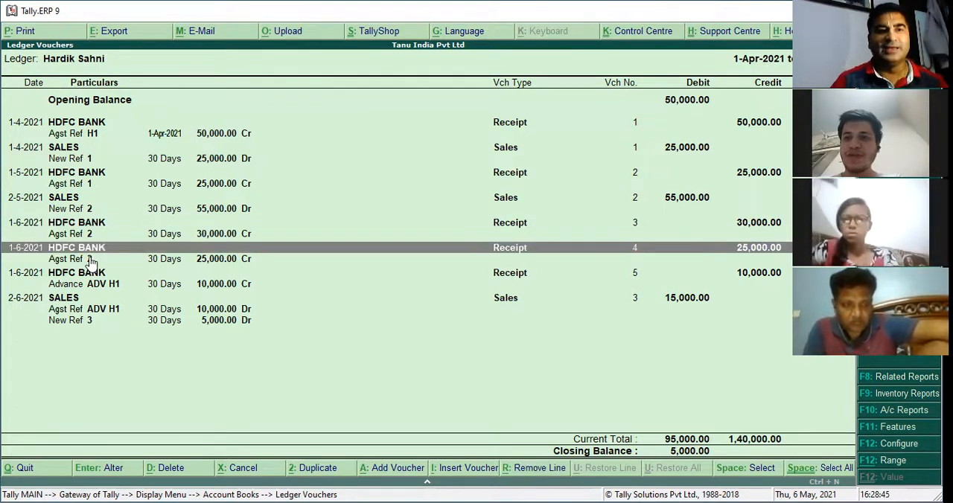
key(Return)
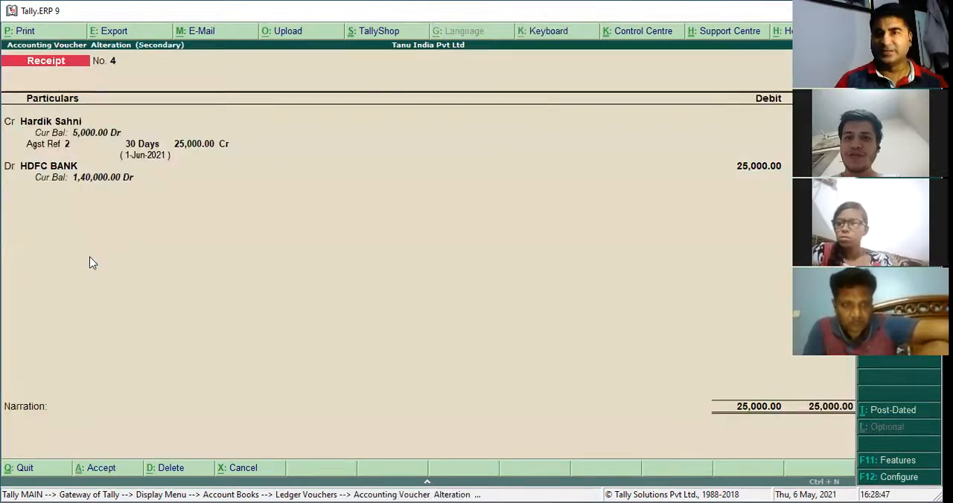
key(Return)
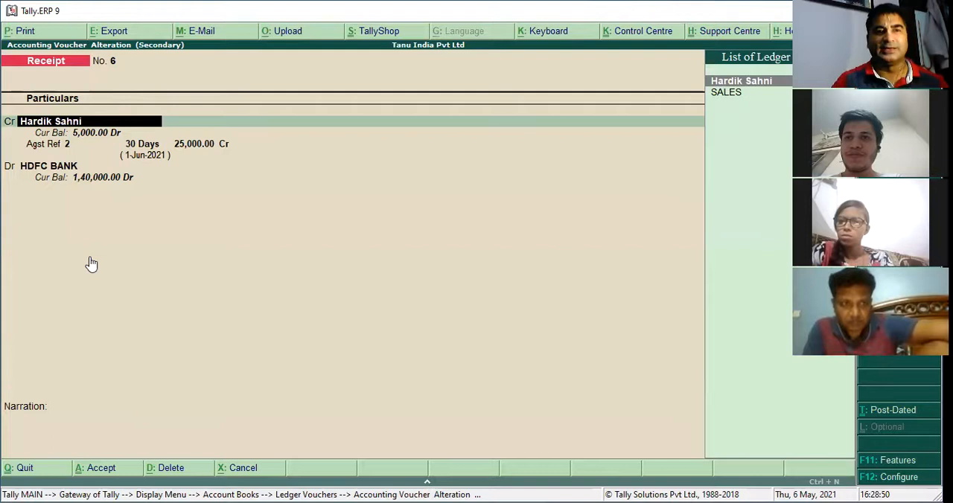
key(Escape)
Change the date of the 10,000 advance receipt ADV H1 to 1-7-2021 and save it
key(Down)
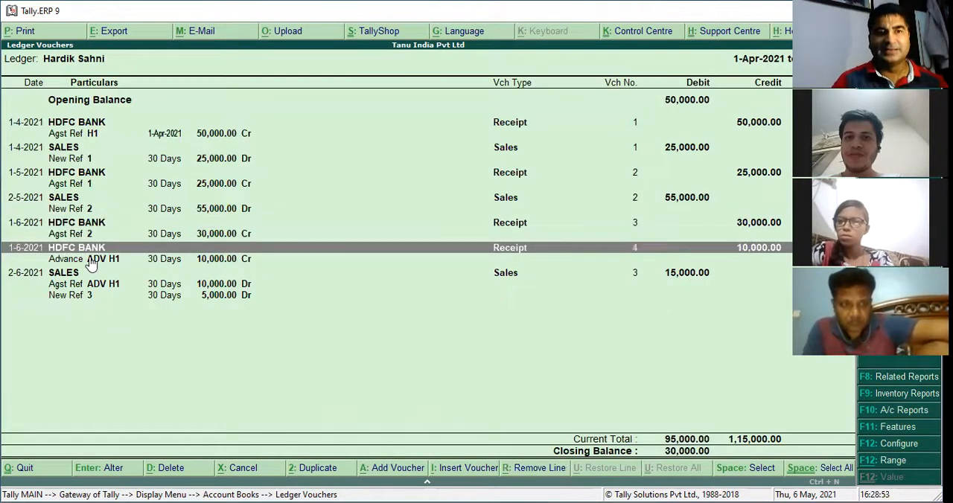
key(Return)
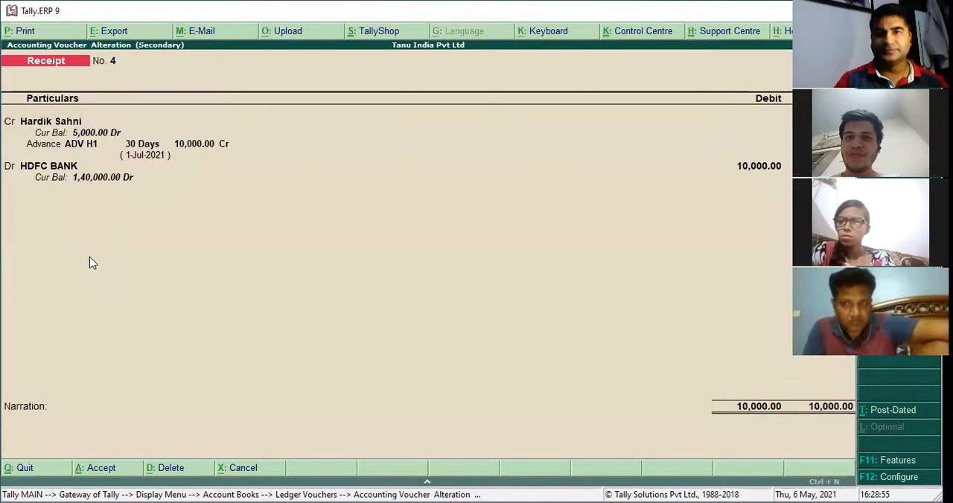
key(Return)
key(ctrl+a)
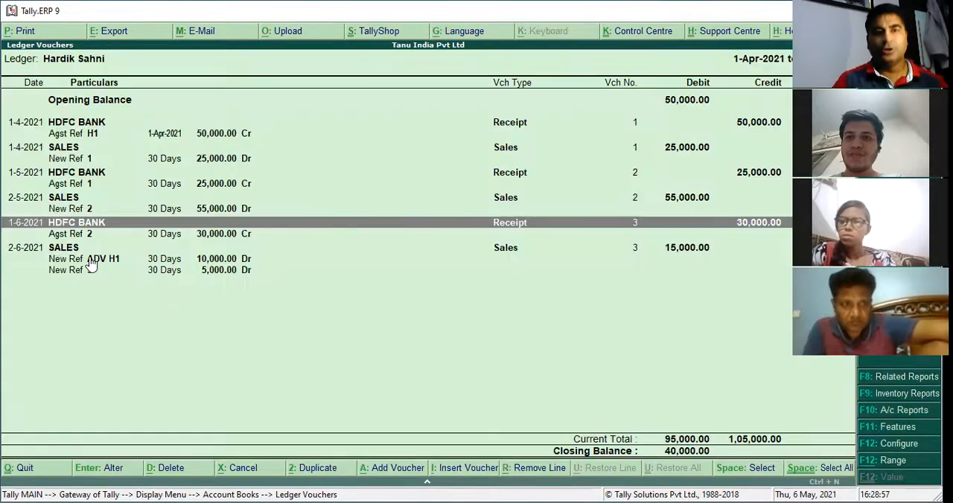
Change the date of the 15,000 sales voucher to 2-7-2021 and save it
key(Down)
key(Return)
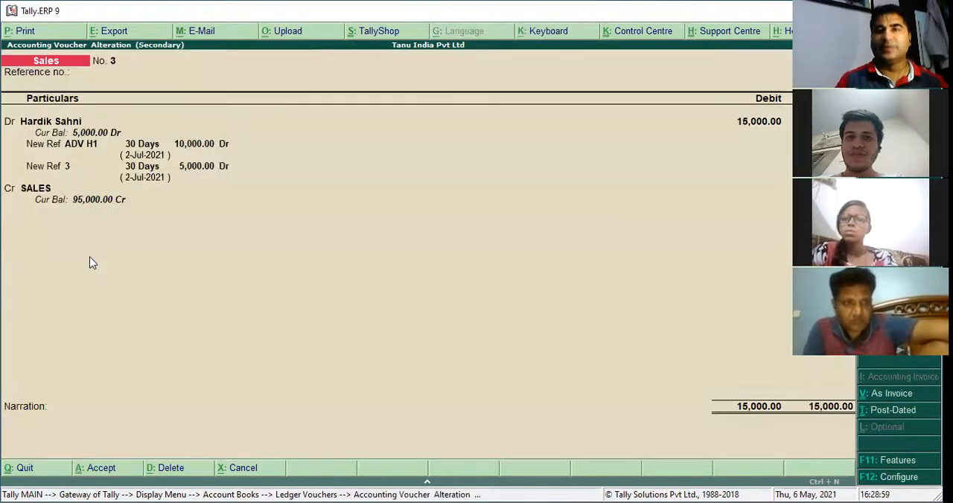
key(Page_Down)
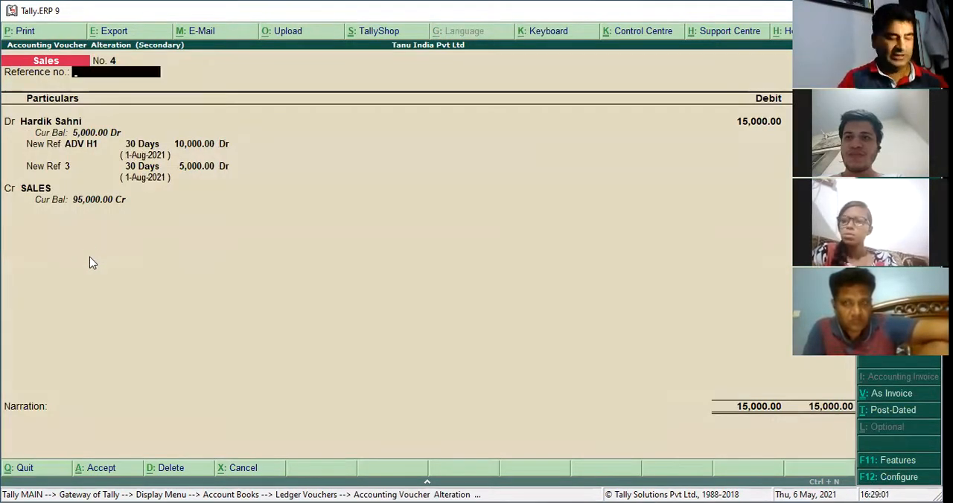
key(Escape)
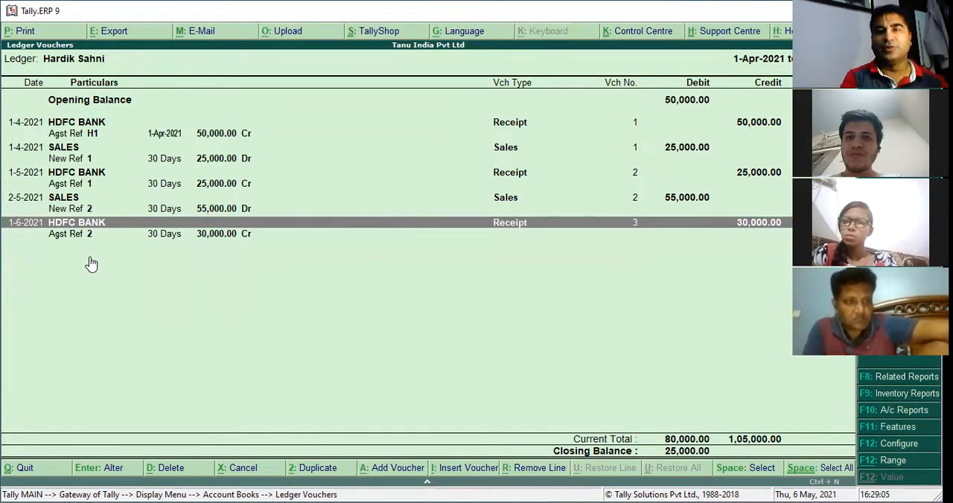
Reopen the customer's ledger vouchers and extend the period back to 1-Apr-2021
key(Escape)
key(Return)
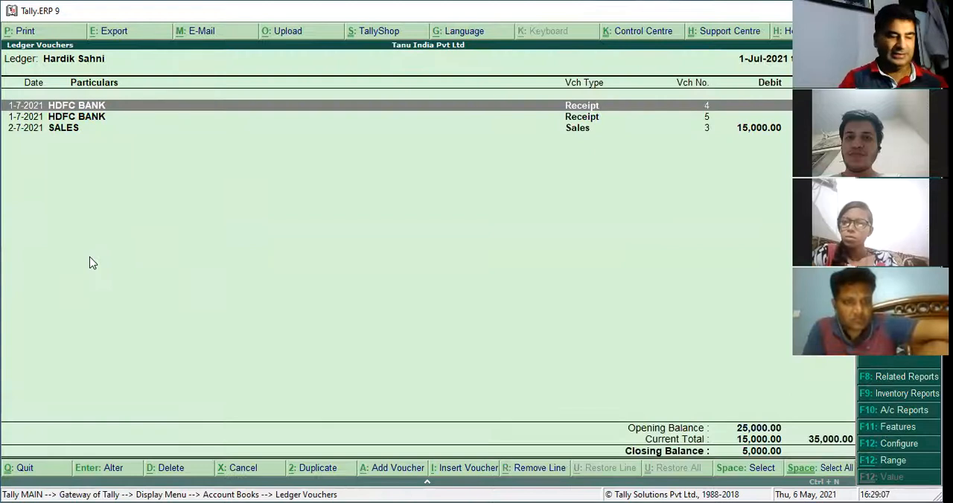
key(alt+F2)
key(space)
key(Return)
Show bill-wise details in the Detailed format again for the reopened ledger, and go to the 55,000 sale
key(Return)
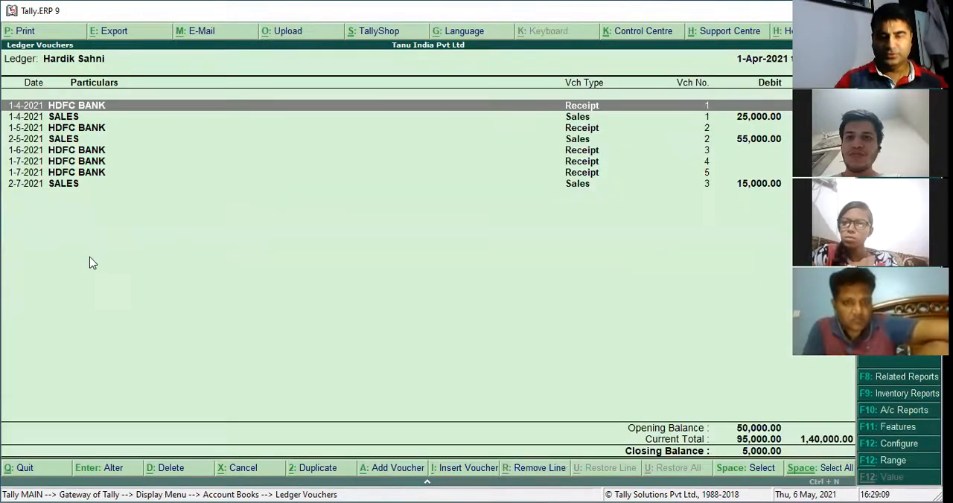
key(F12)
key(Return)
key(Down)
key(Return)
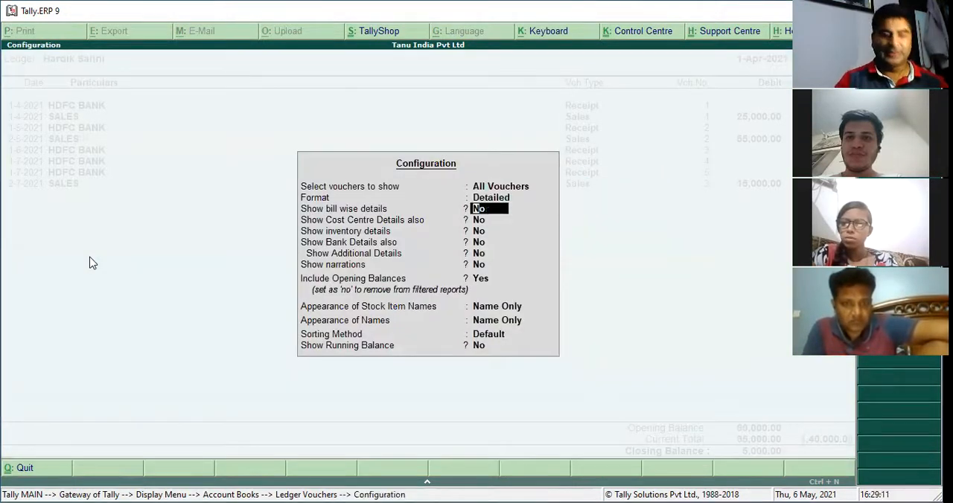
key(y)
key(ctrl+a)
key(Down)
key(Down)
key(Down)
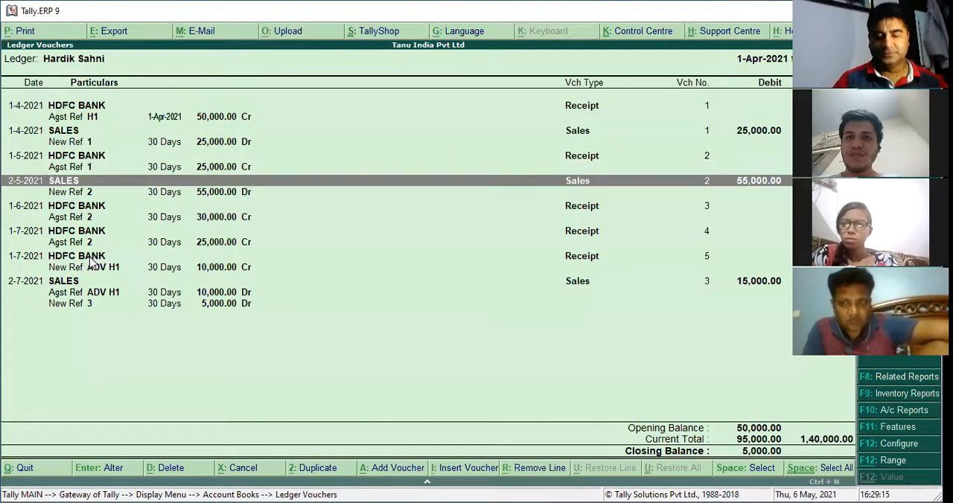
Show the running balance in the reopened ledger and go to the 30,000 receipt against bill 2
key(F12)
key(Return)
key(Return)
key(Return)
key(Return)
key(Return)
key(Return)
key(Return)
key(Return)
key(Return)
key(Return)
key(Return)
key(Return)
key(Return)
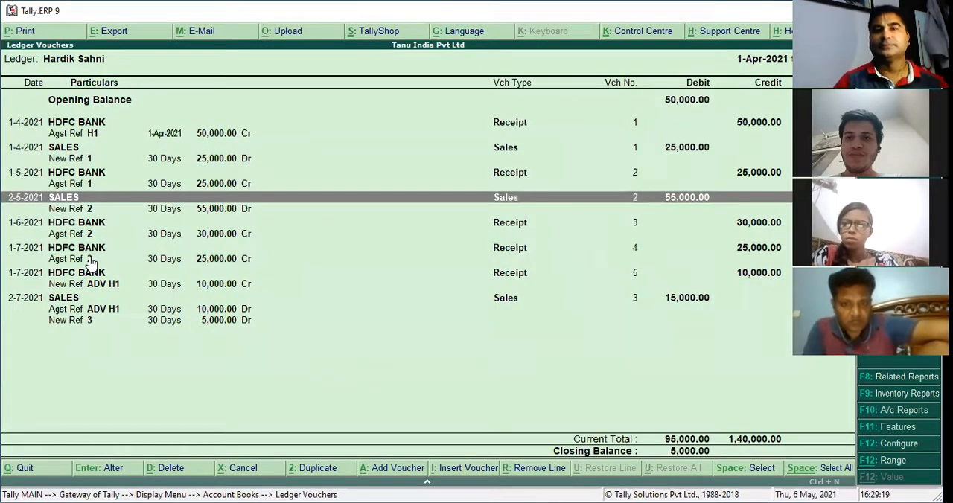
key(Down)
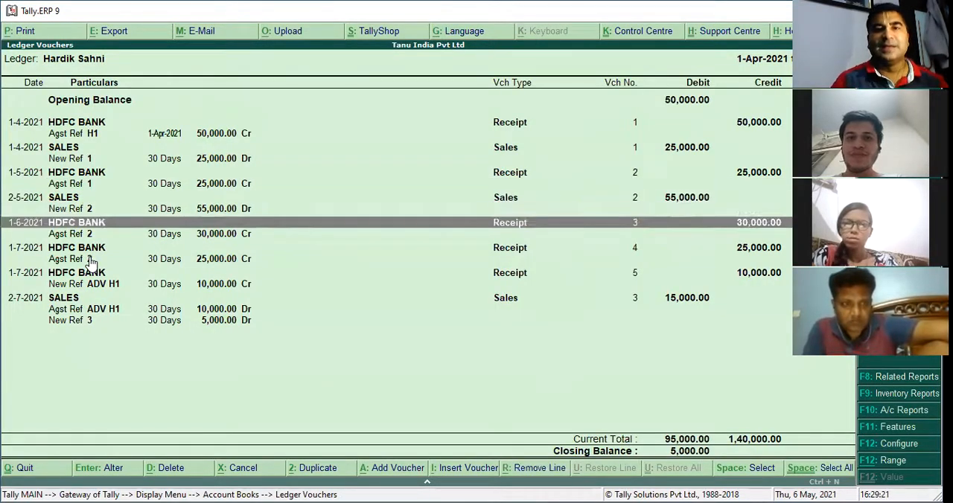
key(Down)
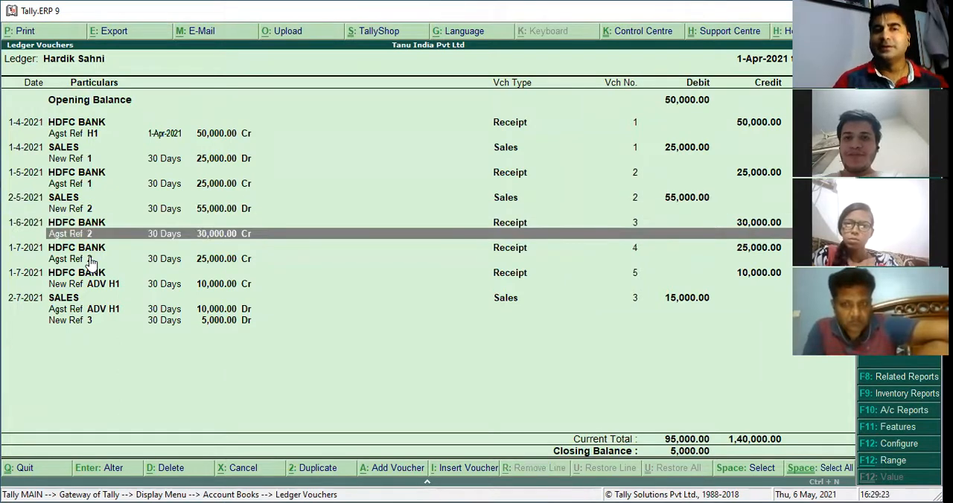
key(Up)
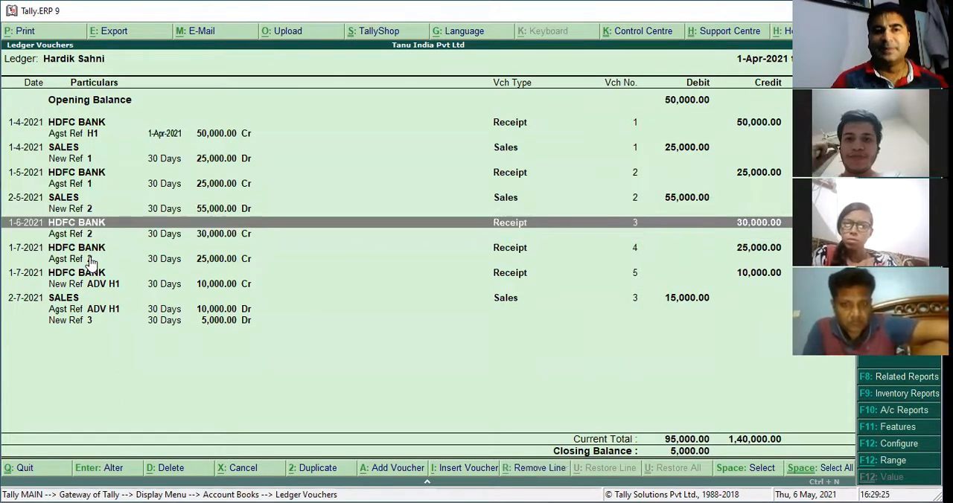
Compare the 55,000 sale with the 30,000 and 25,000 receipts adjusted against bill 2 in the customer's ledger
key(Down)
key(Down)
key(Down)
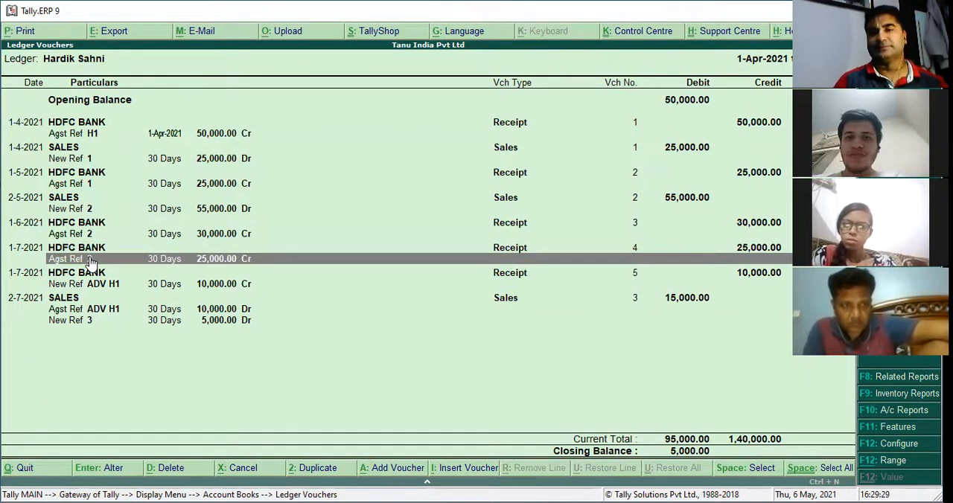
key(Up)
key(Up)
key(Up)
key(Up)
key(Up)
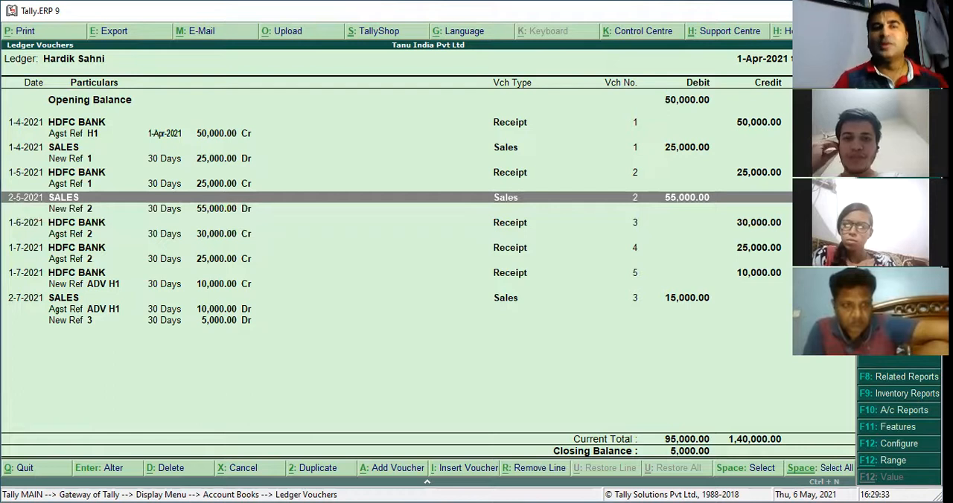
click(35, 222)
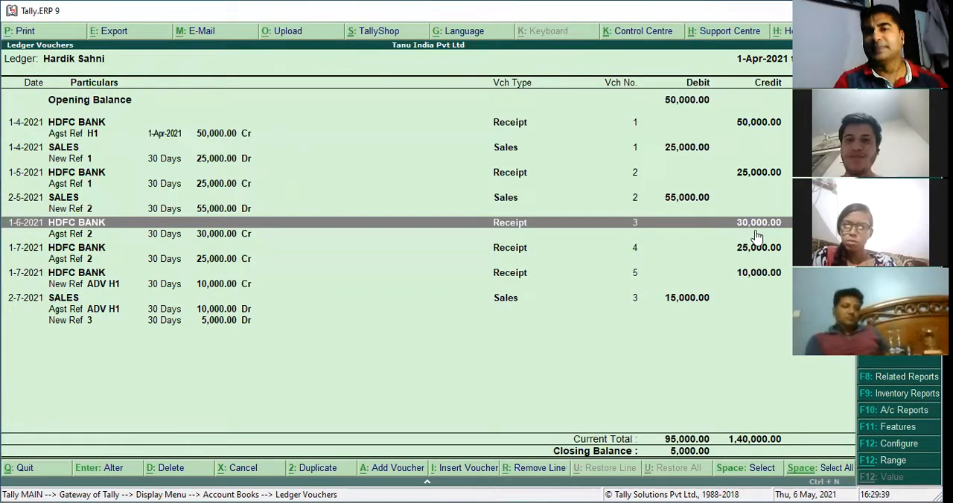
click(74, 252)
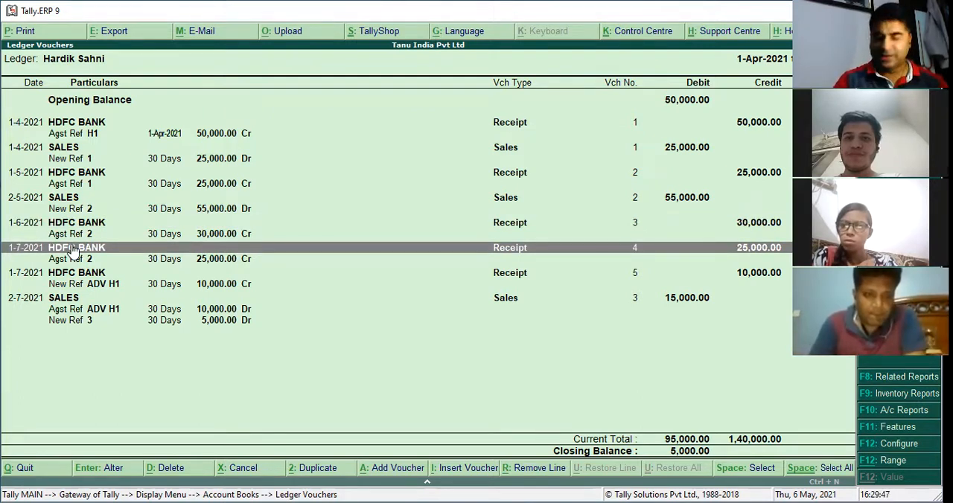
Review the 10,000 advance receipt ADV H1 and how the 15,000 sale is split between that advance and new bill 3
key(Down)
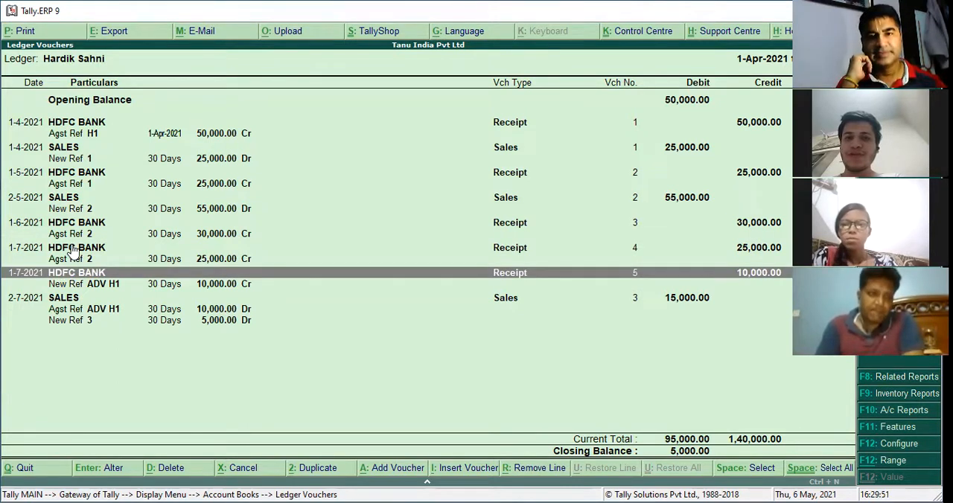
key(Down)
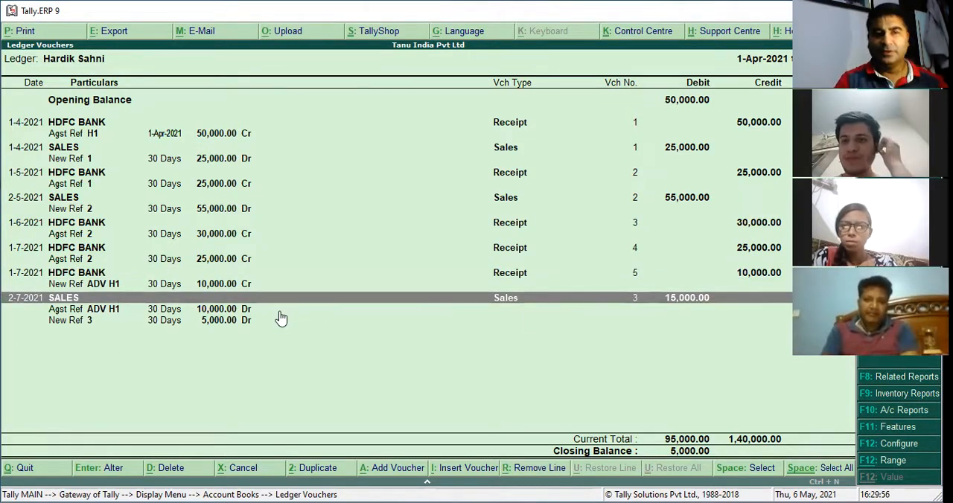
key(Down)
key(Down)
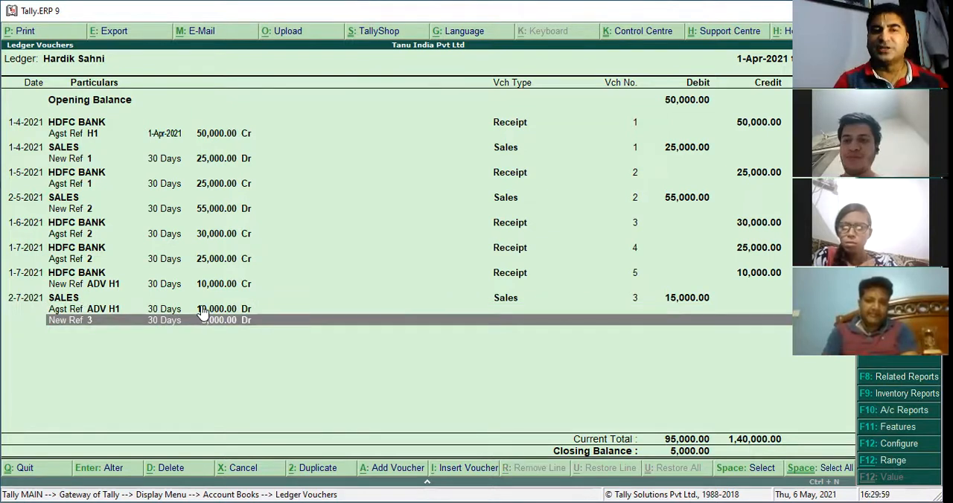
key(Up)
key(Down)
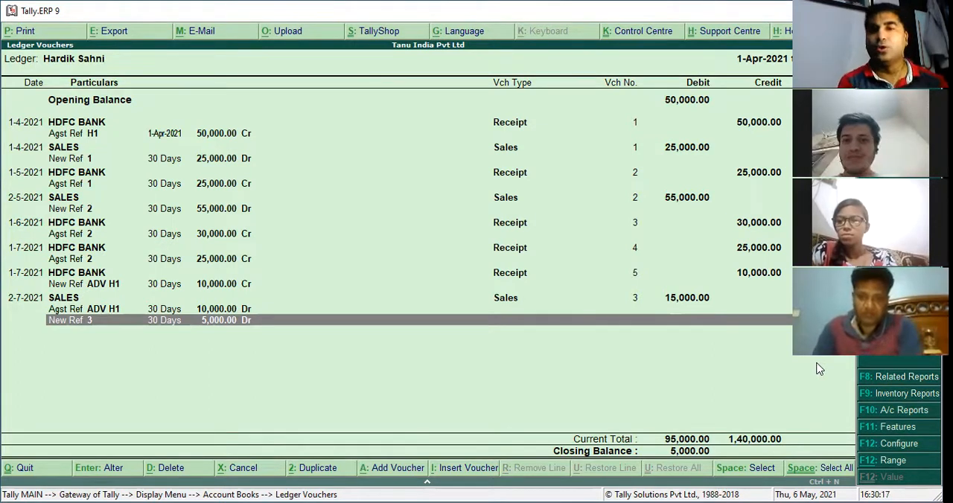
Leave the ledger report and start creating a new ledger with the second customer's name
key(Escape)
key(Escape)
key(Escape)
key(Escape)
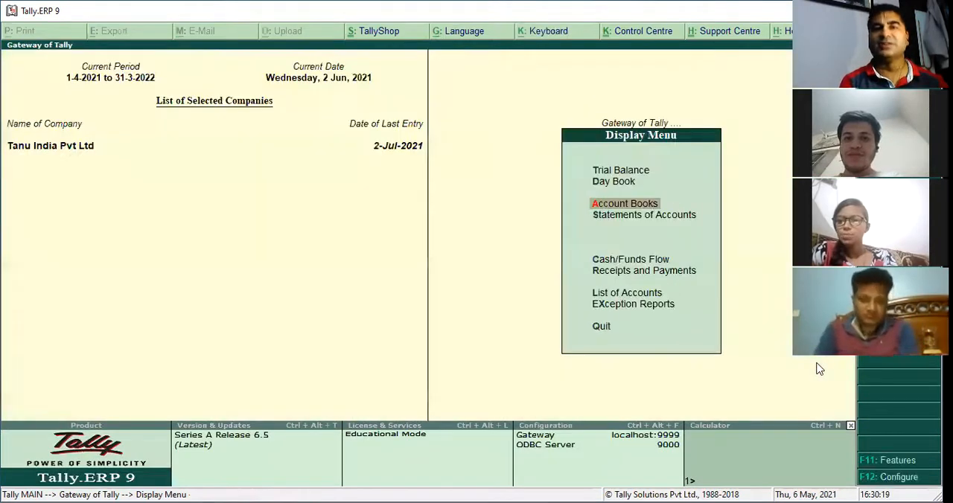
key(a)
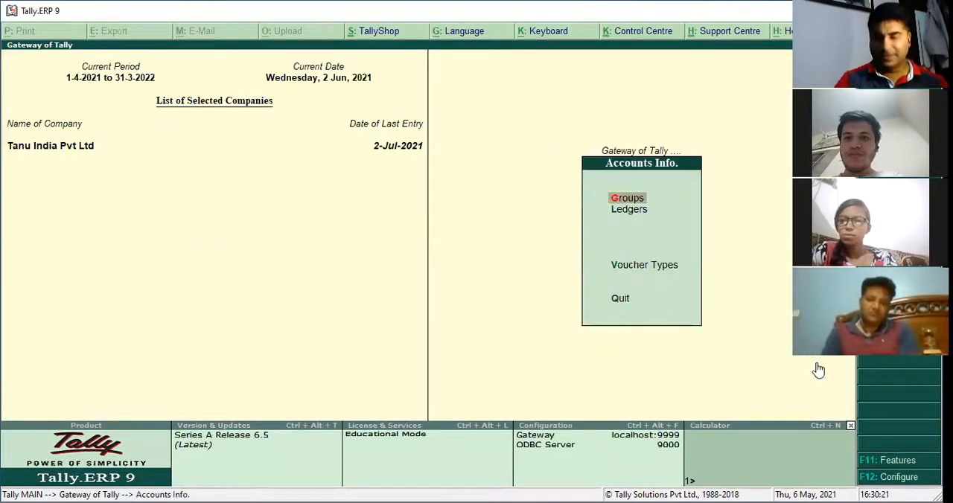
key(l)
key(Return)
text(VIPIN)
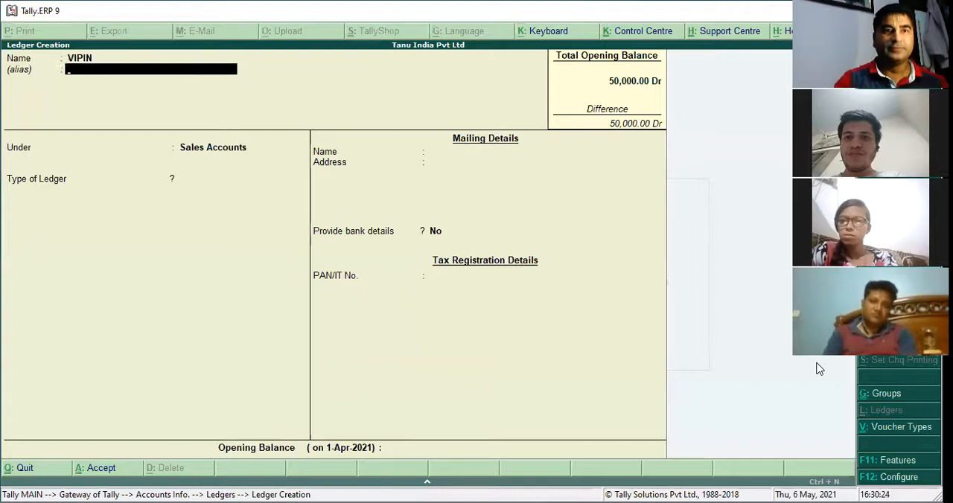
Place the new customer's ledger under Sundry Debtors and save it
key(Return)
text(SUN)
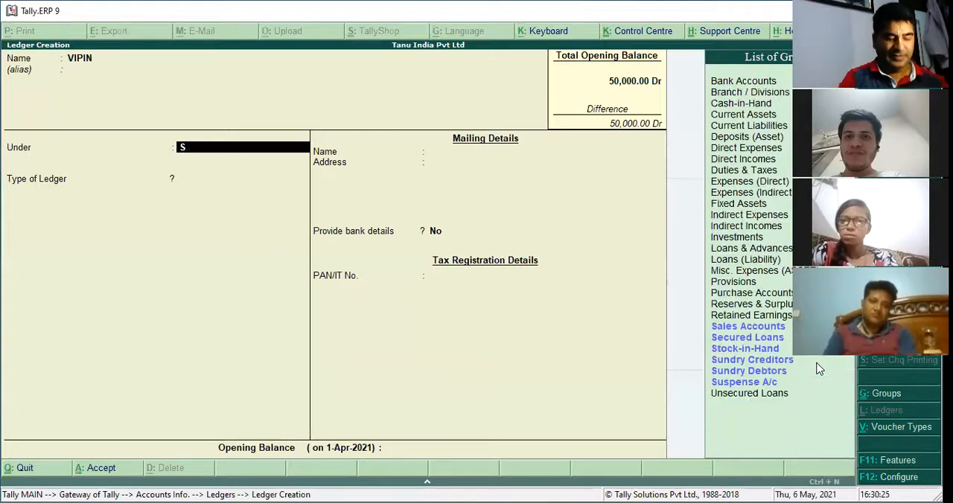
key(Down)
key(Return)
key(Return)
key(Return)
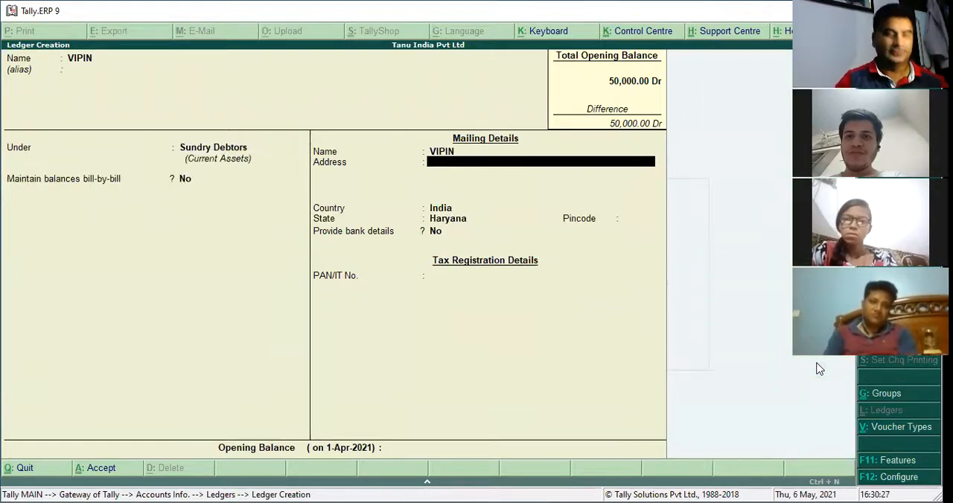
key(ctrl+a)
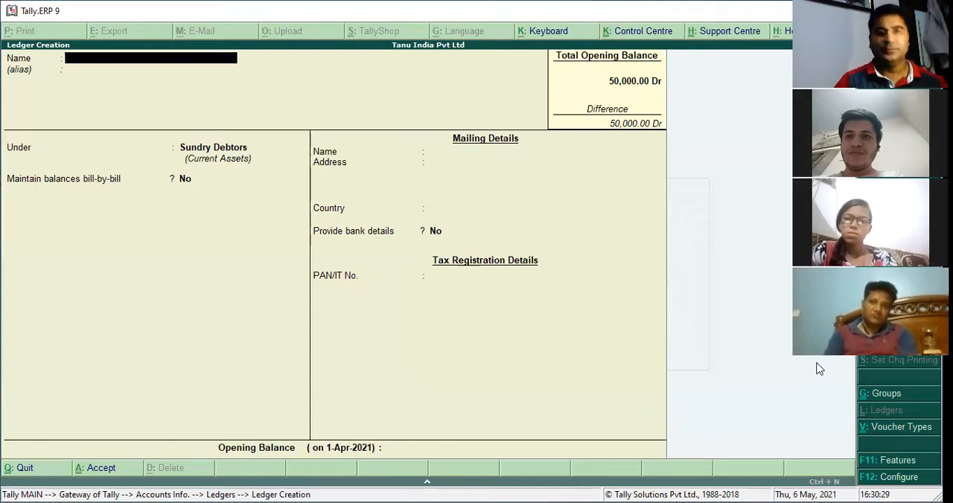
Alter the new customer's ledger to maintain balances bill-by-bill with a default credit period of 30 days, and save it
key(Page_Up)
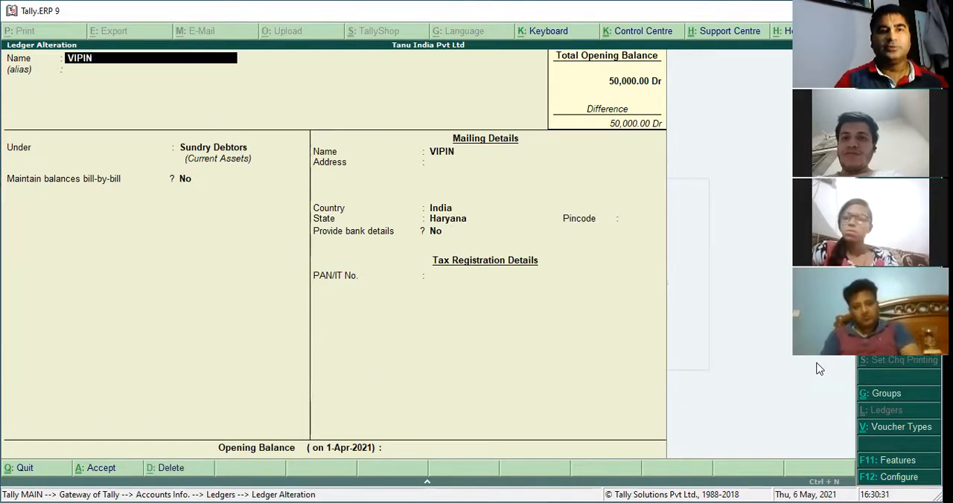
key(Return)
key(Return)
key(Return)
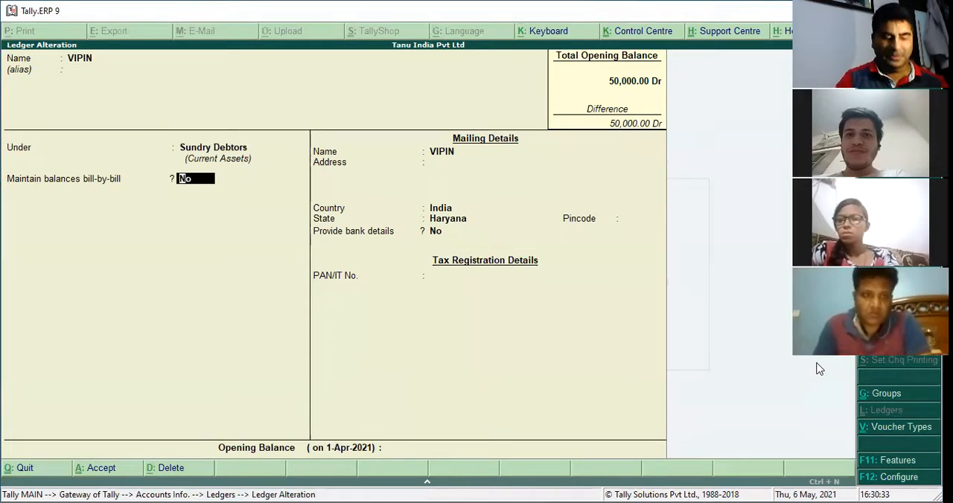
key(y)
key(Return)
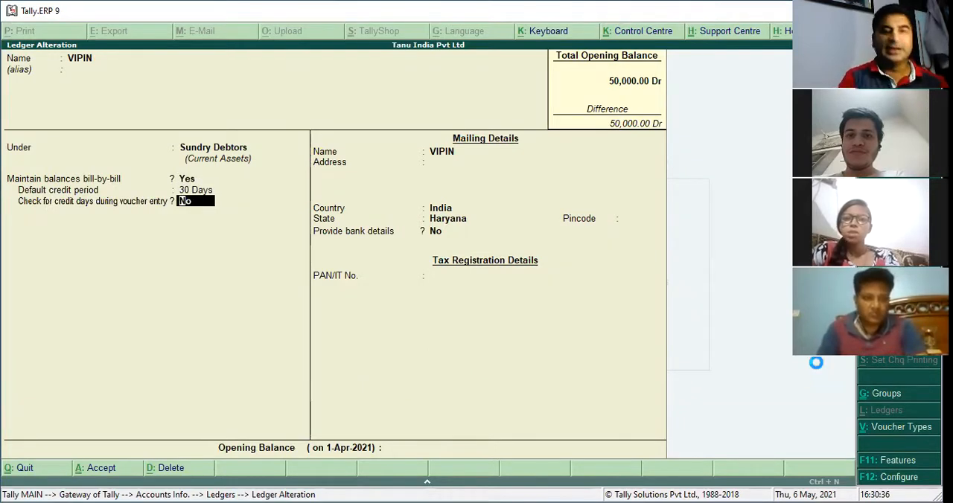
key(ctrl+a)
key(Escape)
key(Return)
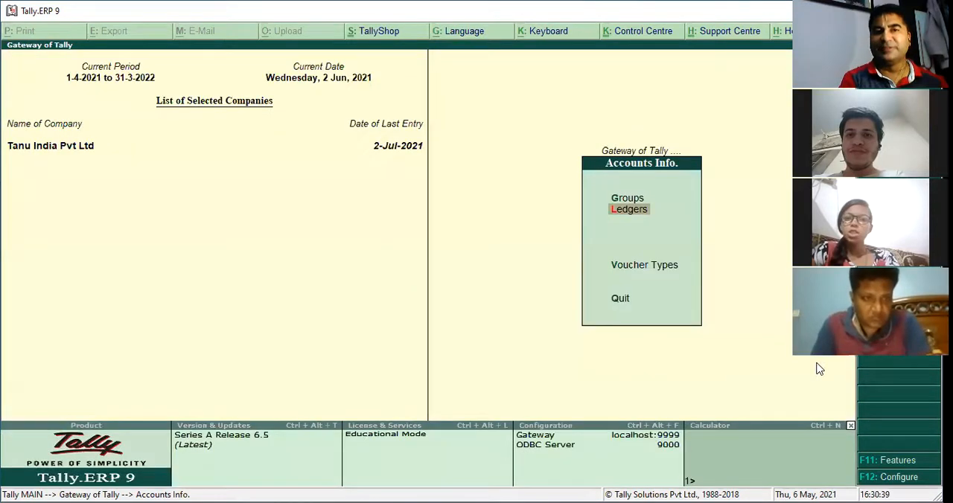
key(Escape)
Start a sales voucher that debits the new customer's ledger with 4,520
key(v)
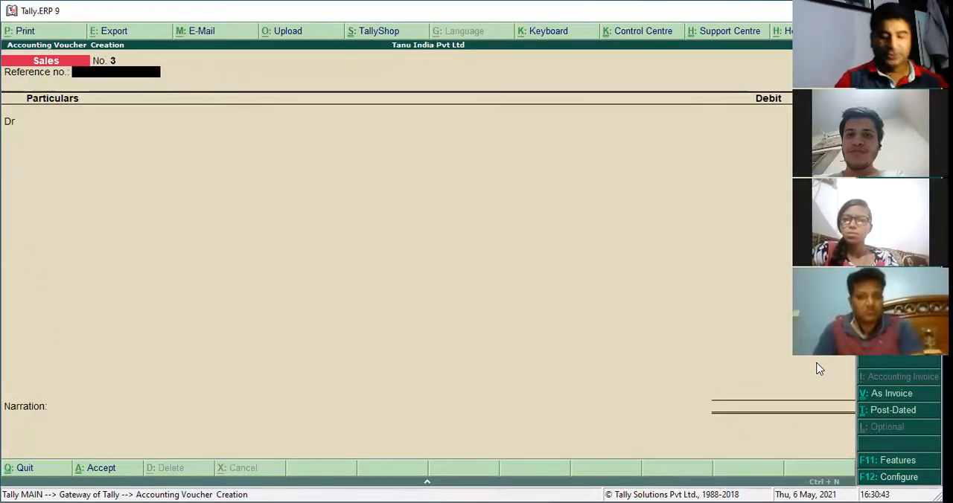
key(Return)
key(Down)
key(Down)
key(Down)
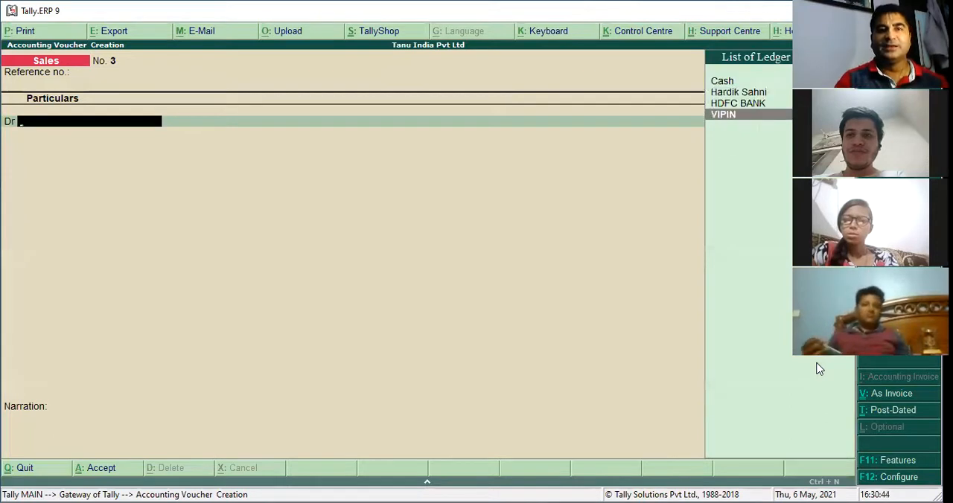
key(Return)
key(ctrl+a)
text(4520)
key(Return)
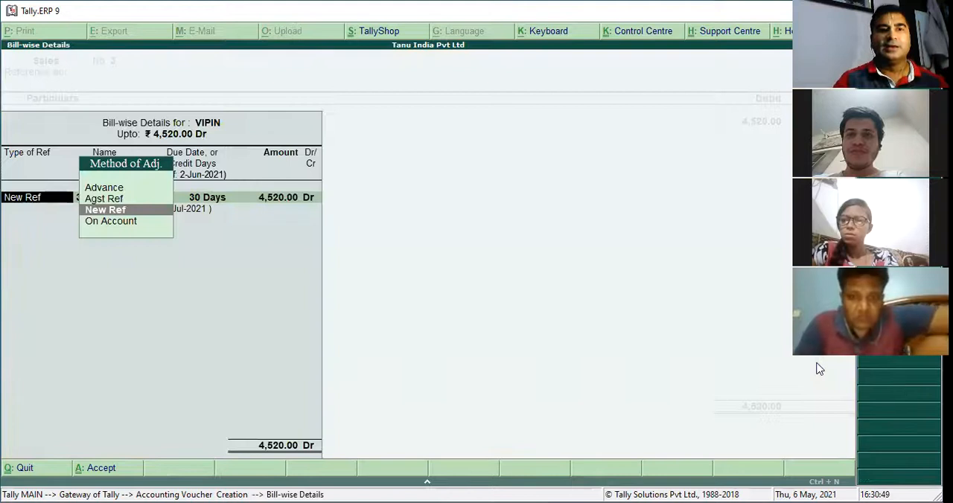
Allocate the 4,520 sale On Account, credit SALES with it and save the voucher
key(Down)
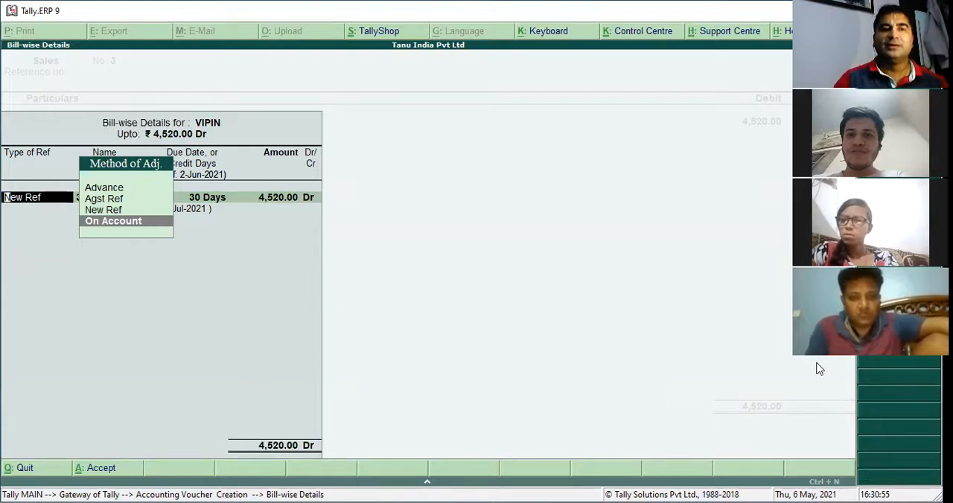
key(Return)
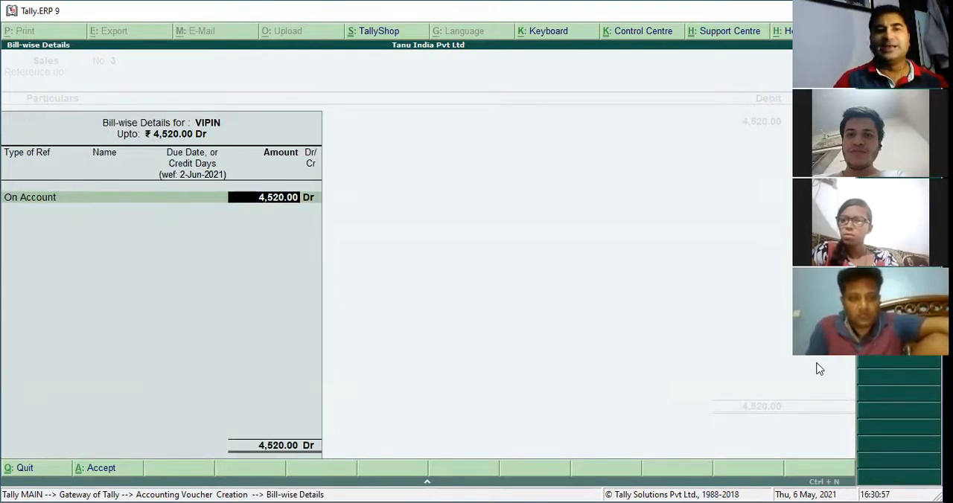
key(BackSpace)
key(Return)
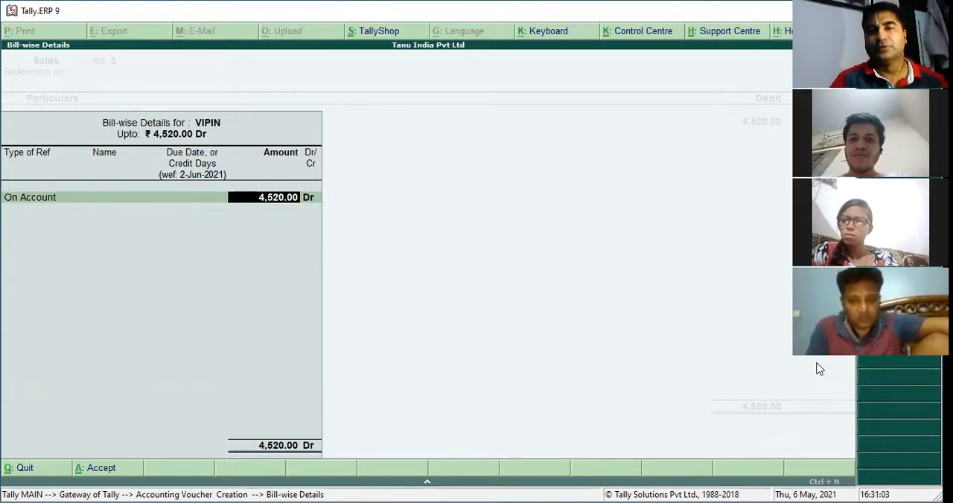
key(Return)
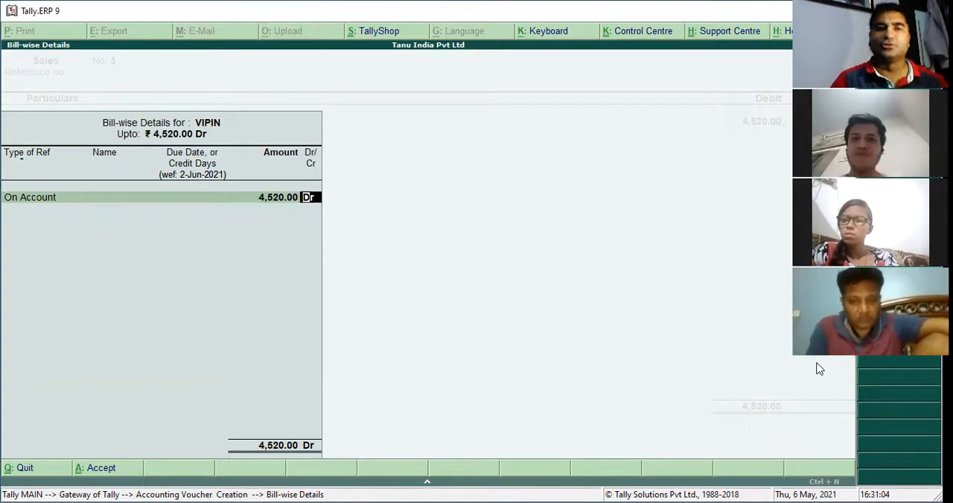
key(Return)
key(Return)
key(Return)
key(Return)
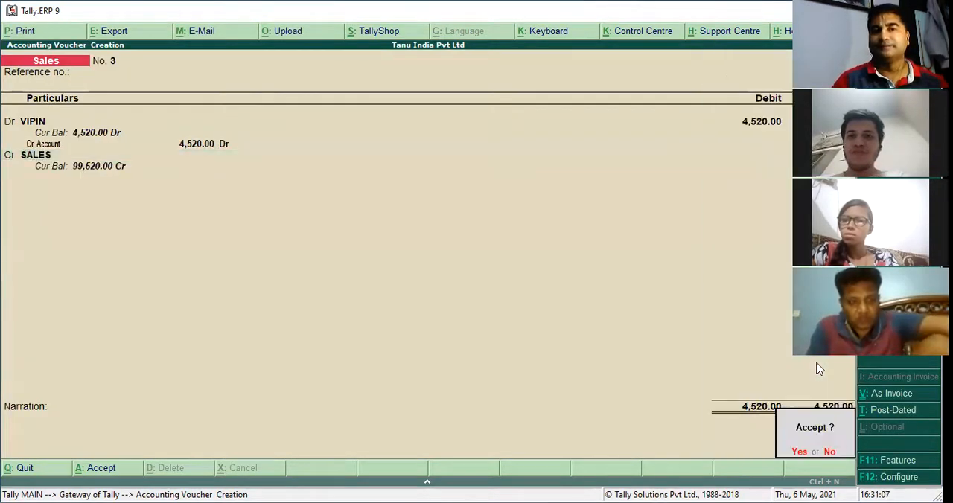
key(Return)
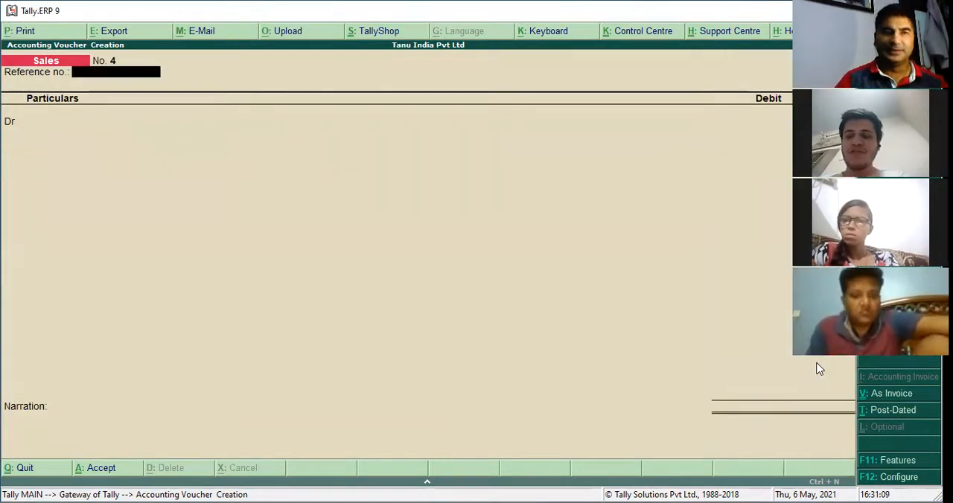
Change the voucher date to 1-7-2021
key(F2)
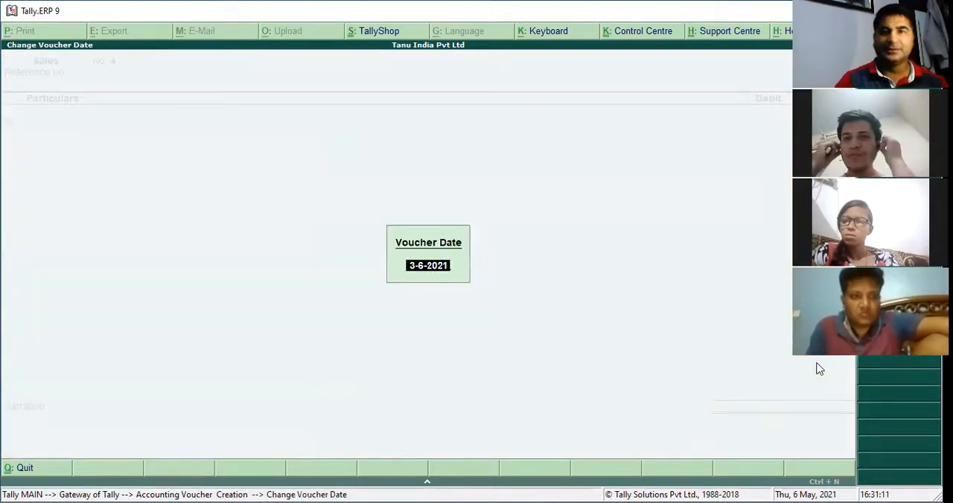
text(1-87)
key(BackSpace)
key(BackSpace)
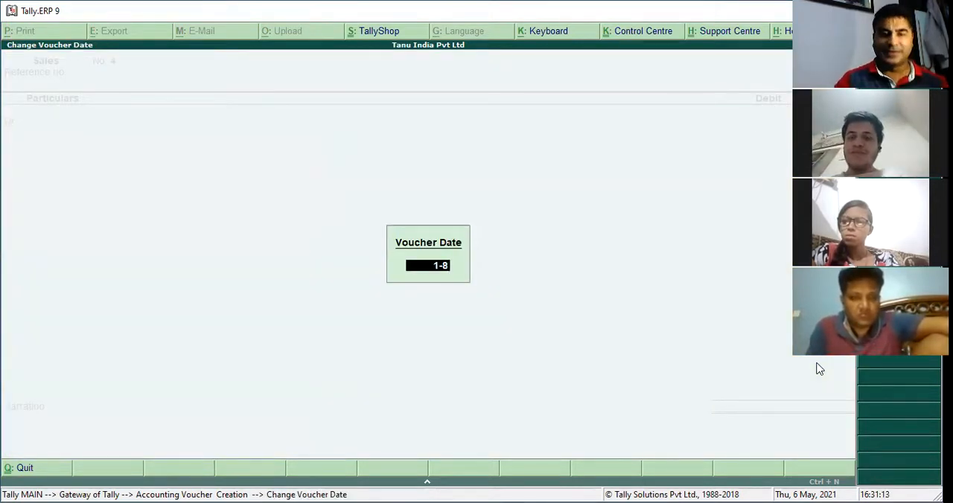
text(7)
key(Return)
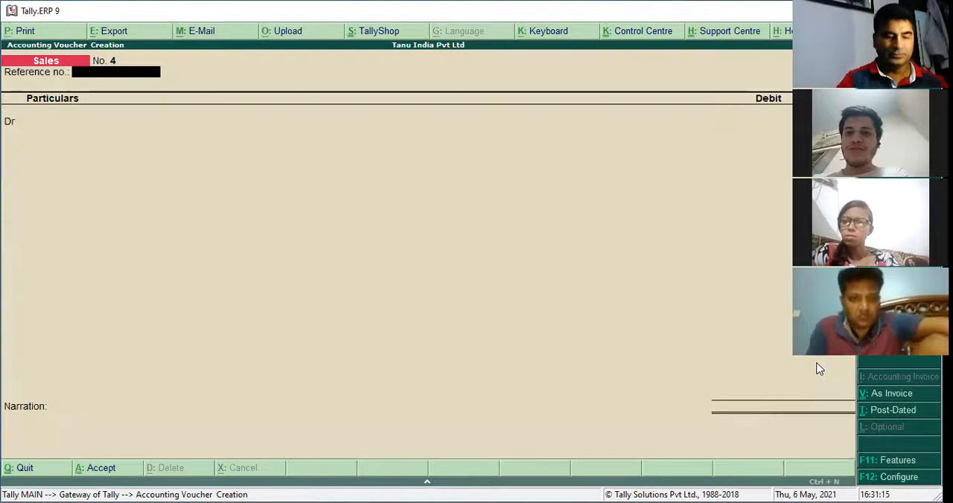
Switch to a receipt voucher and credit the new customer's ledger with 4,520
key(F6)
text(V)
key(Return)
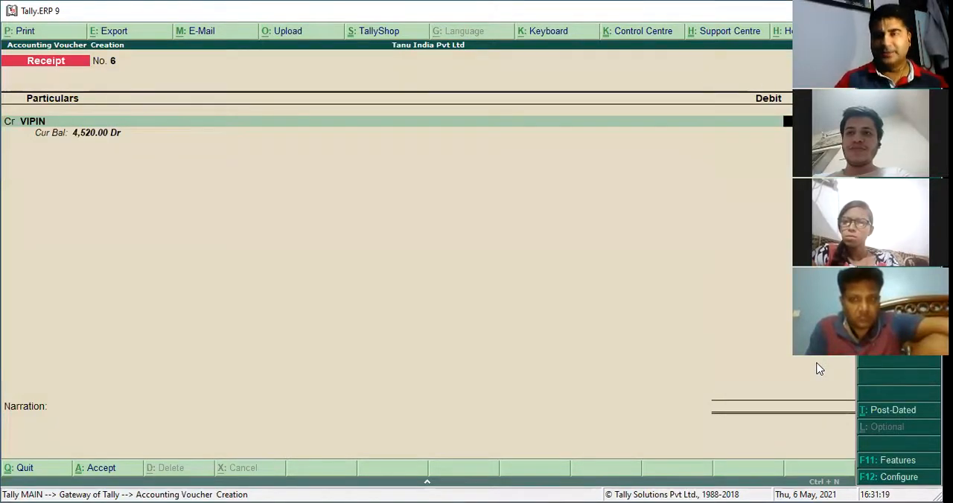
key(Return)
Allocate the customer's 4,520 receipt On Account in the bill-wise details
key(Up)
key(Up)
key(Up)
key(Down)
key(Down)
key(Down)
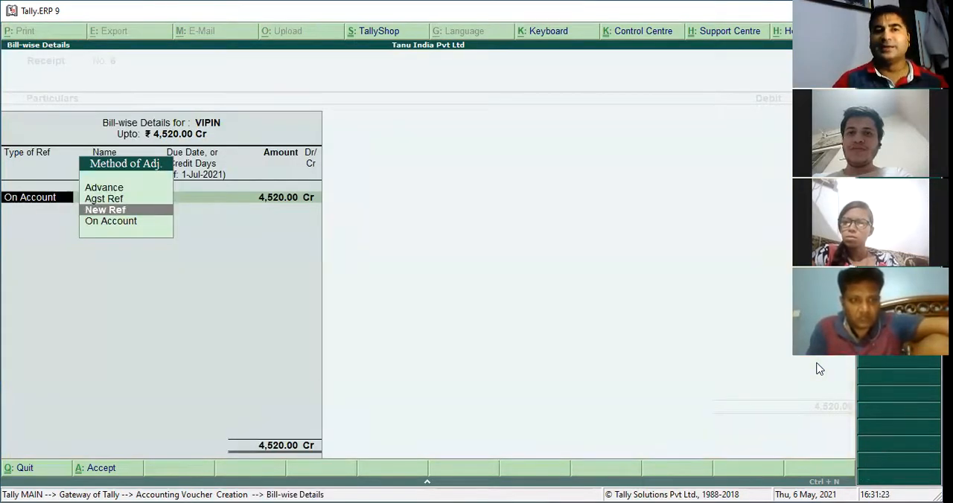
key(Return)
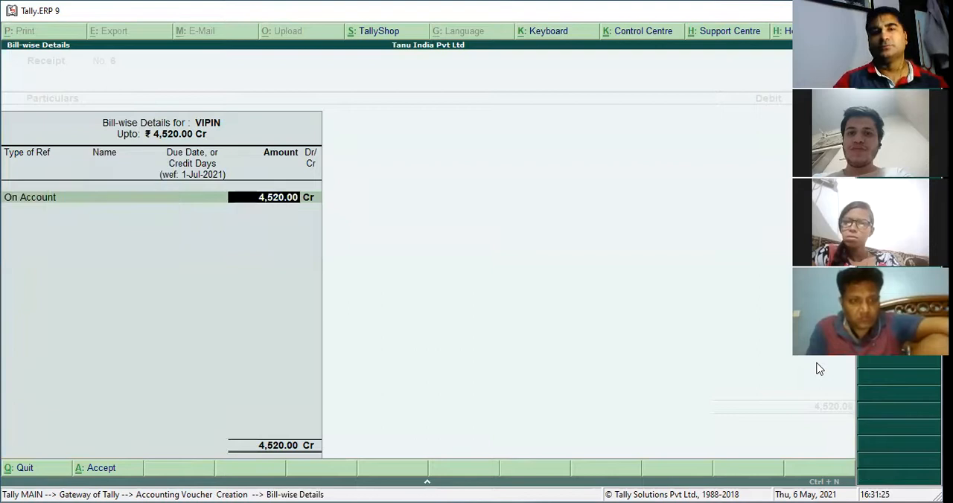
key(Return)
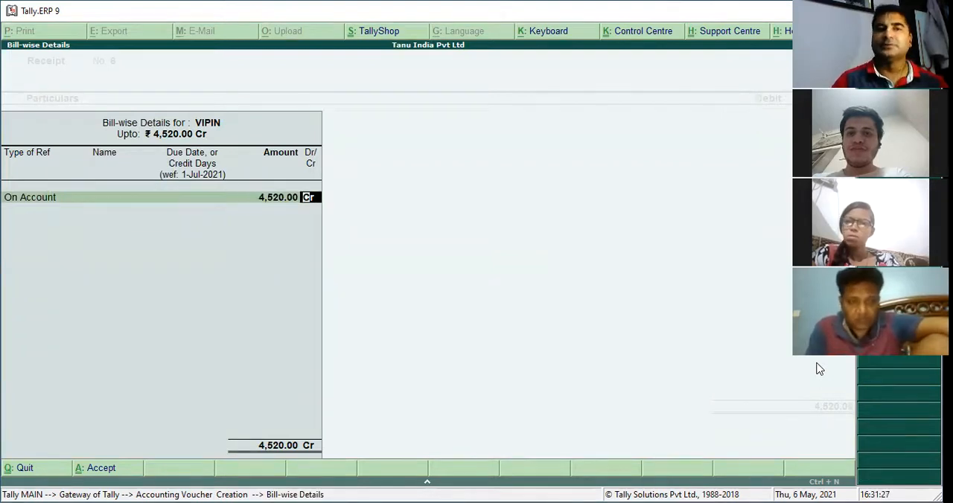
key(Return)
Debit Cash with 4,520, save the receipt voucher and return to the Gateway of Tally
key(Return)
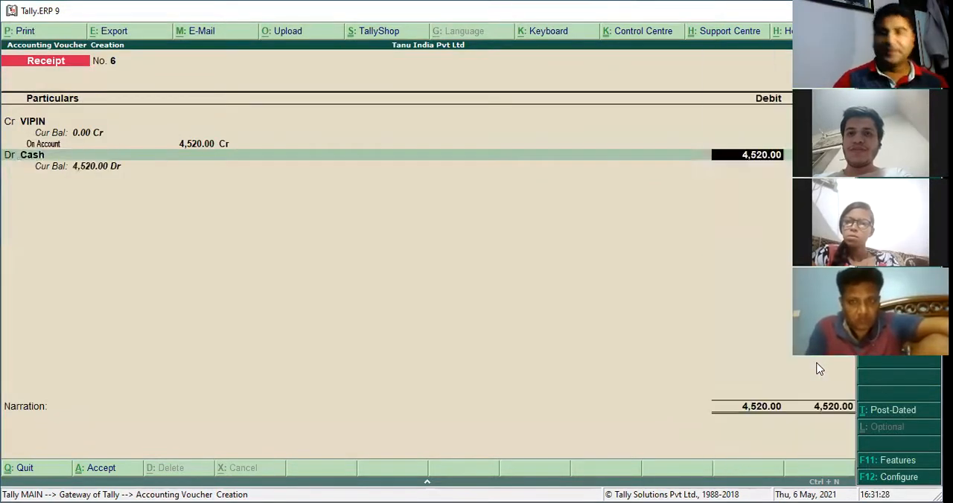
key(Return)
key(Return)
key(Return)
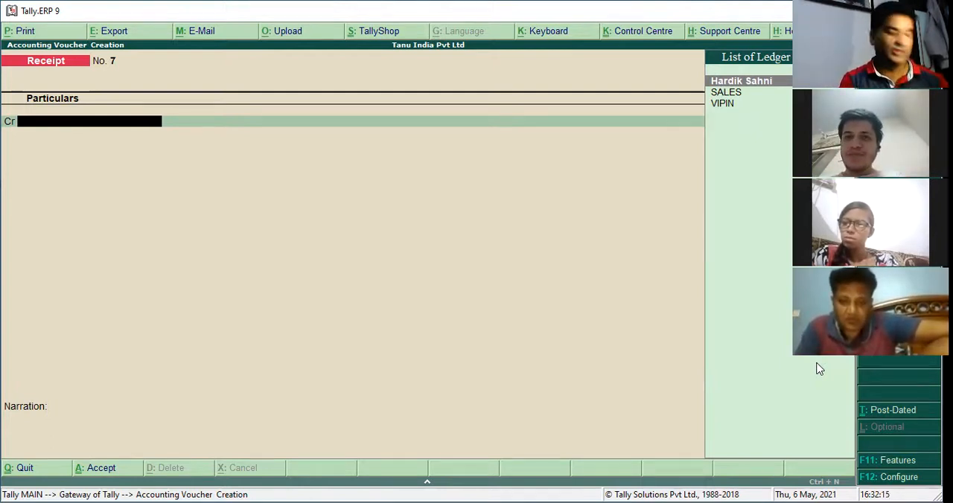
key(Escape)
key(Escape)
key(Escape)
key(Escape)
key(Escape)
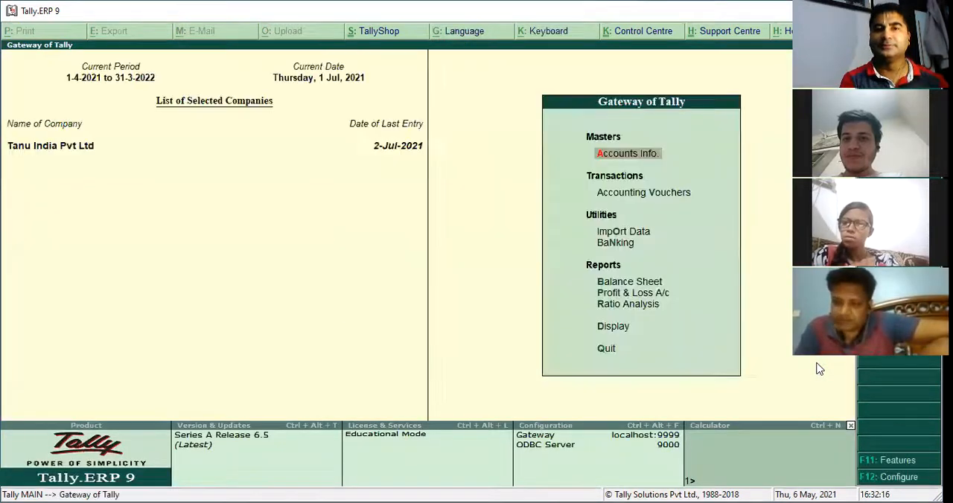